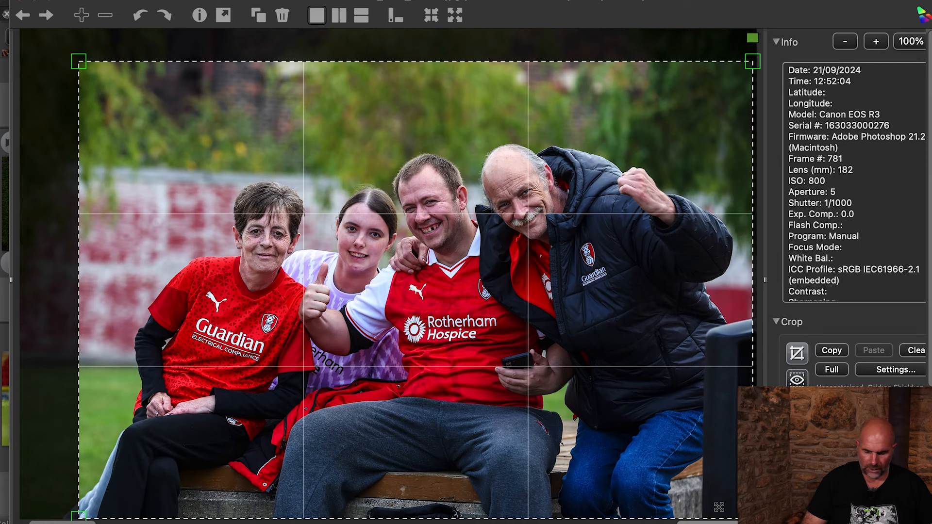
Step: Tilt the crop on the photo of four fans on the bench slightly clockwise and bring its left edge inward
left_click_drag(737, 506, 722, 506)
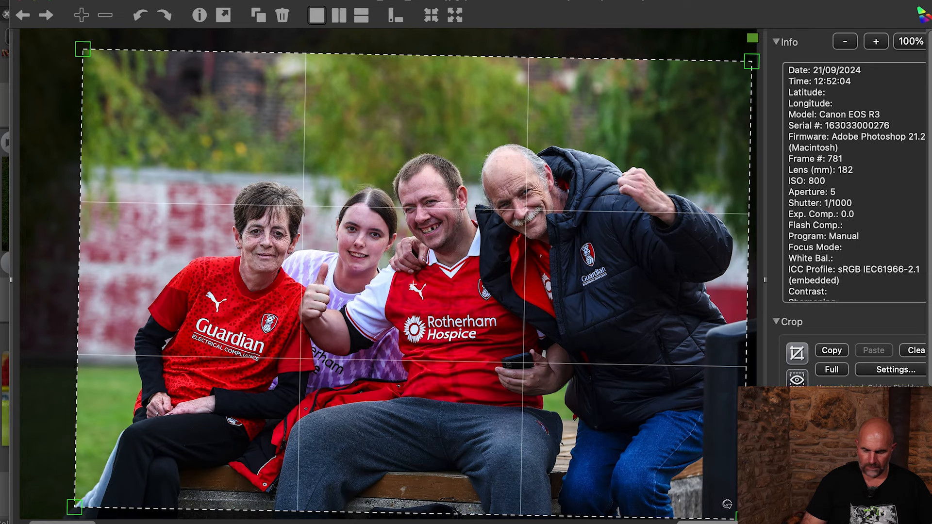
left_click_drag(729, 507, 722, 506)
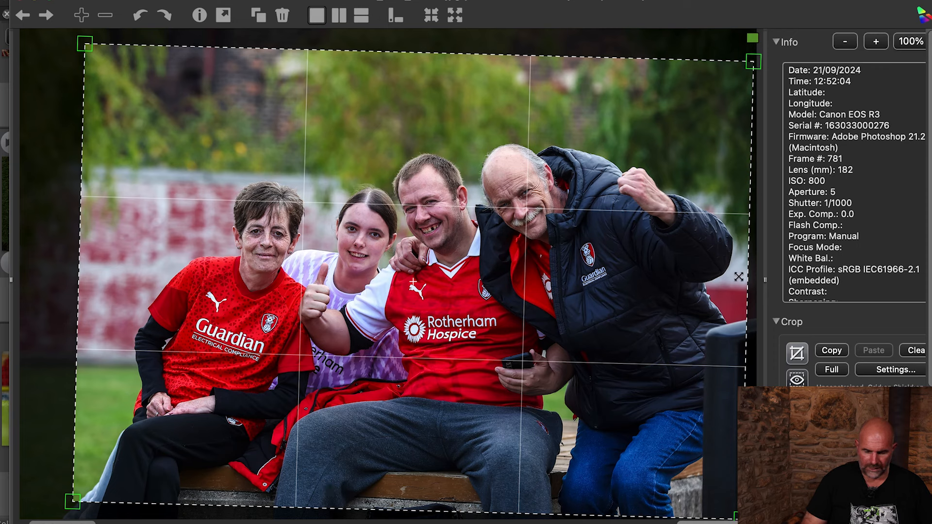
left_click_drag(85, 44, 99, 47)
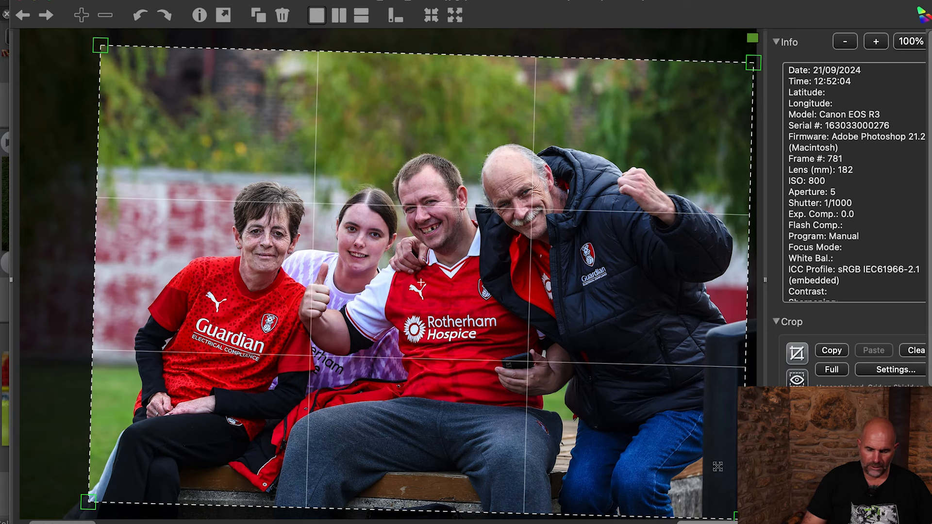
Step: Advance to frame 851, the selfie of the boy in the grey hoodie, and tighten its crop on both sides
key("Right")
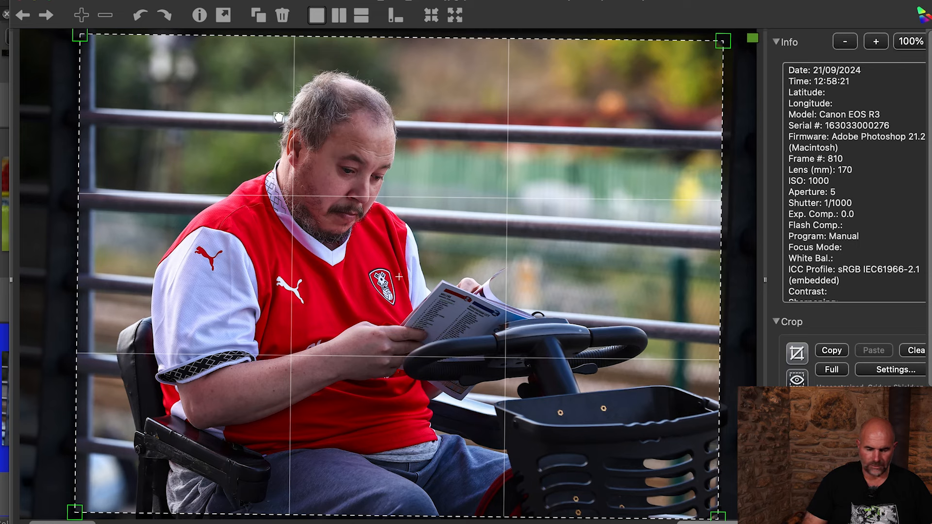
key("Right")
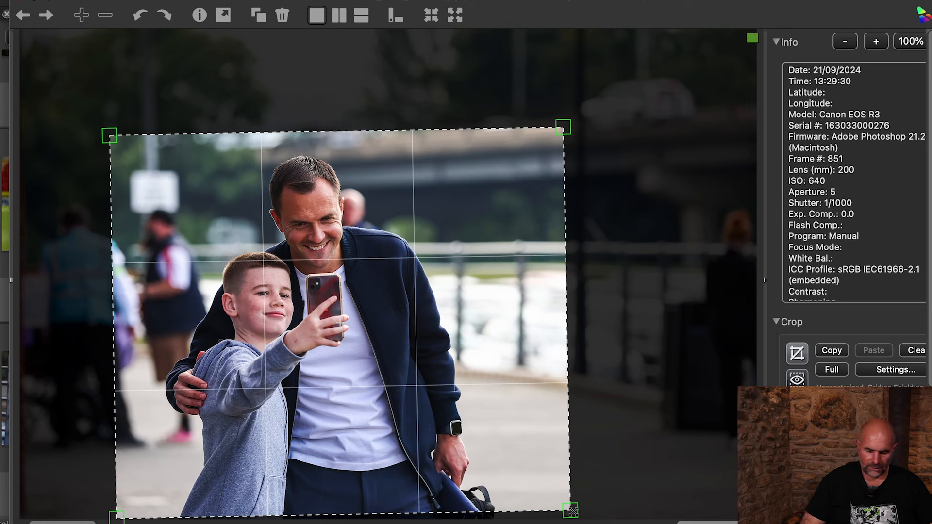
left_click_drag(572, 511, 499, 511)
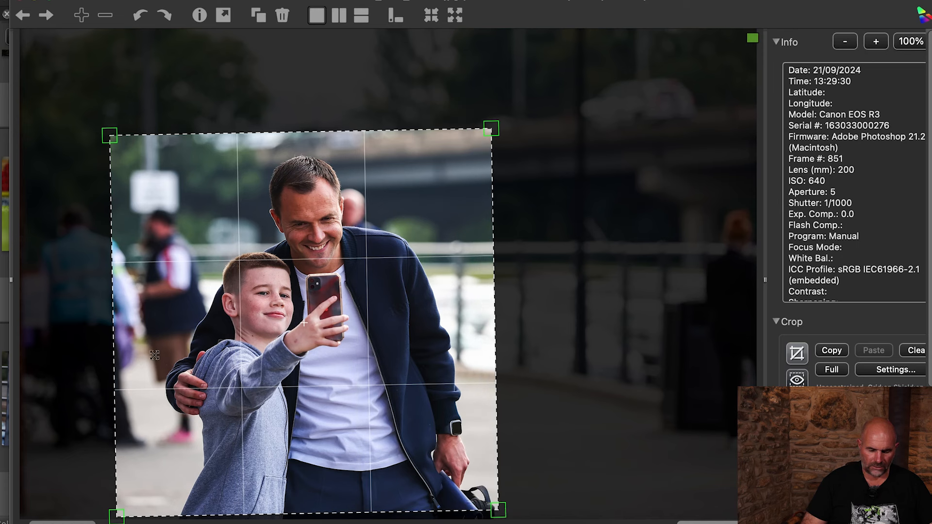
mouse_move(110, 138)
left_mouse_down()
mouse_move(139, 139)
mouse_move(122, 135)
left_mouse_up()
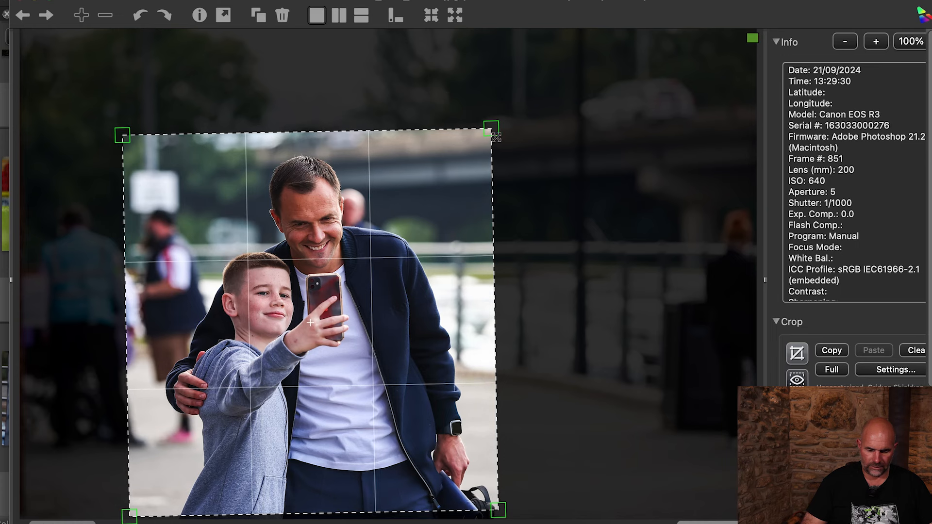
left_click_drag(496, 137, 532, 132)
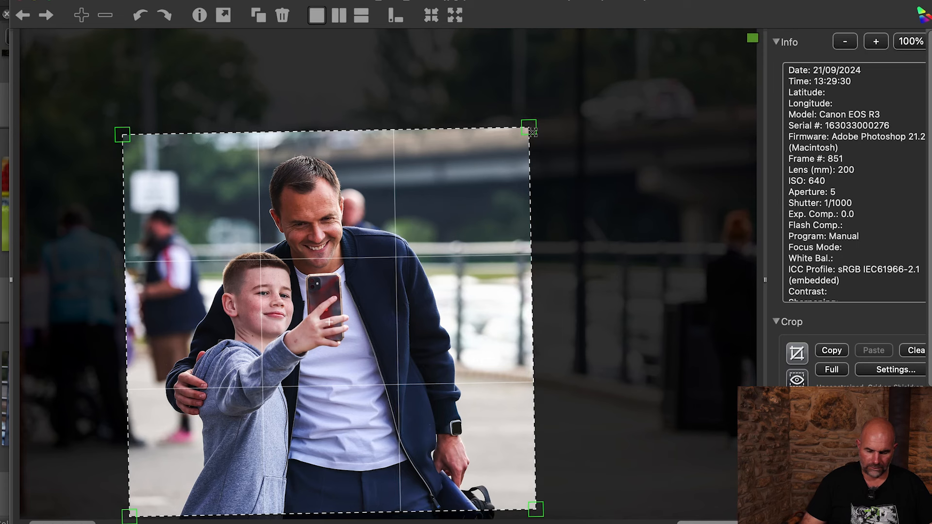
Step: Advance to frame 909, the close-up selfie with the green phone, and trim the bottom of its crop slightly
key("Right")
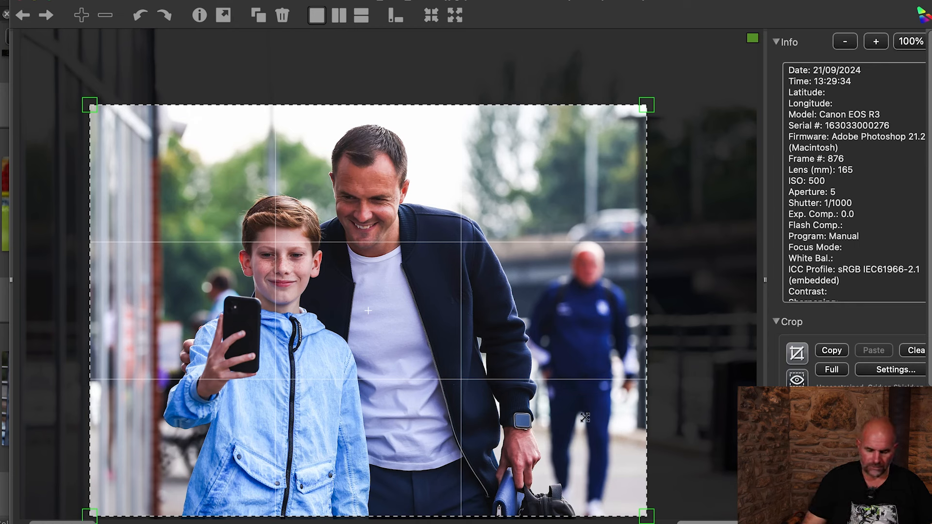
key("Right")
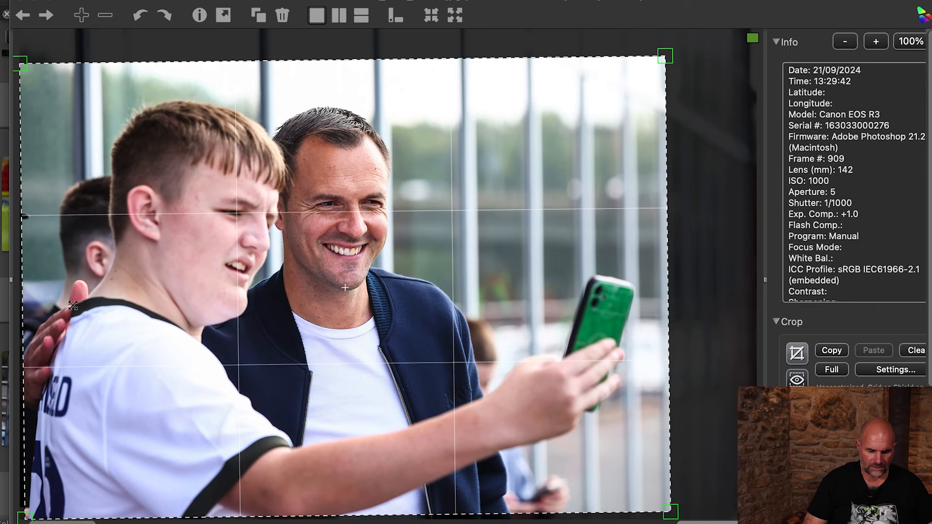
mouse_move(24, 514)
left_mouse_down()
mouse_move(100, 512)
mouse_move(15, 511)
left_mouse_up()
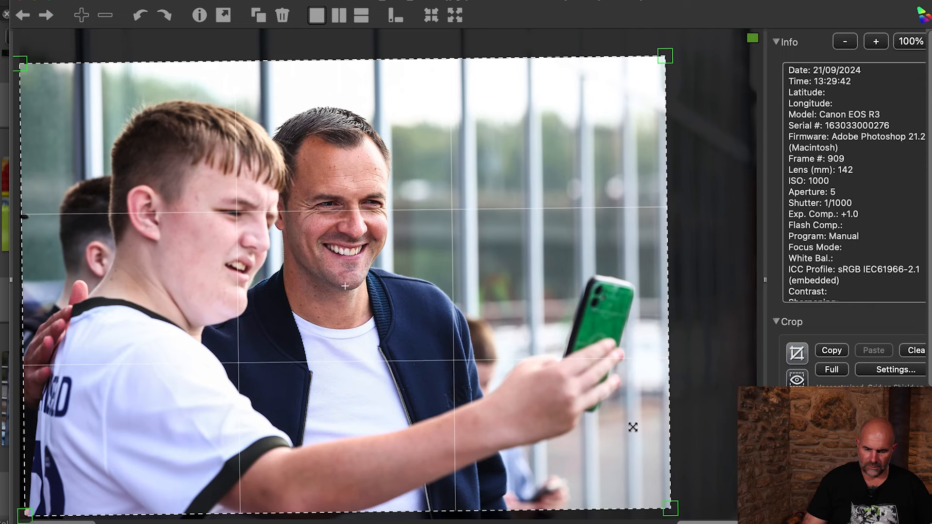
Step: Compare the two neighbouring green-phone selfies, frames 909 and 918, and review the following selfie photos up to frame 1029
key("Right")
key("Right")
key("Left")
key("Left")
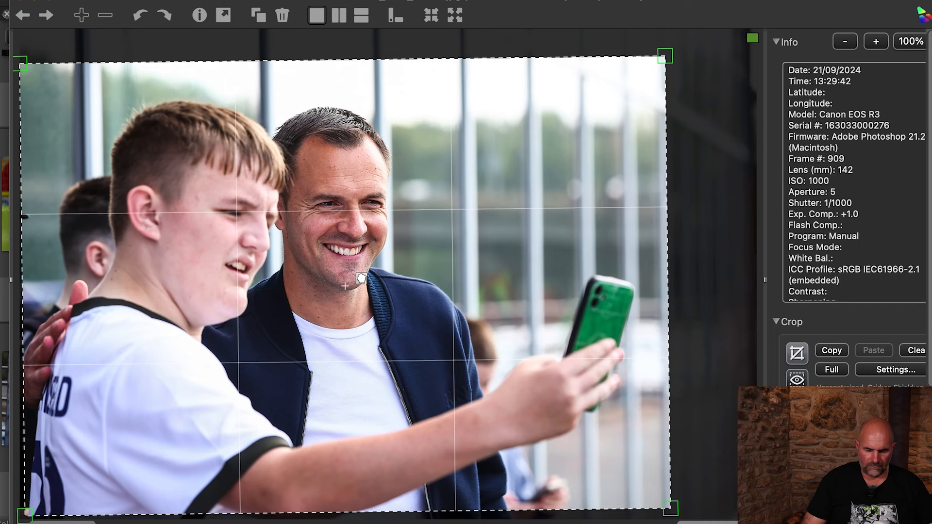
key("Right")
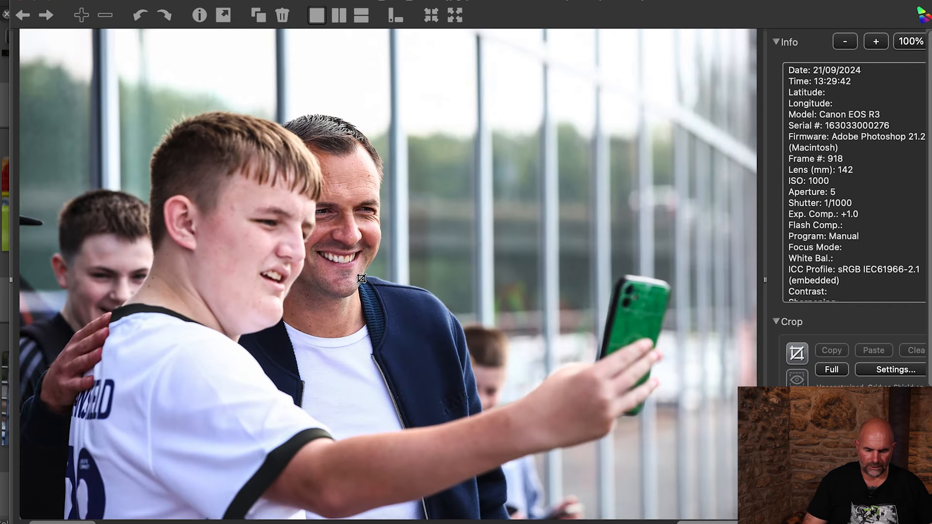
key("Right")
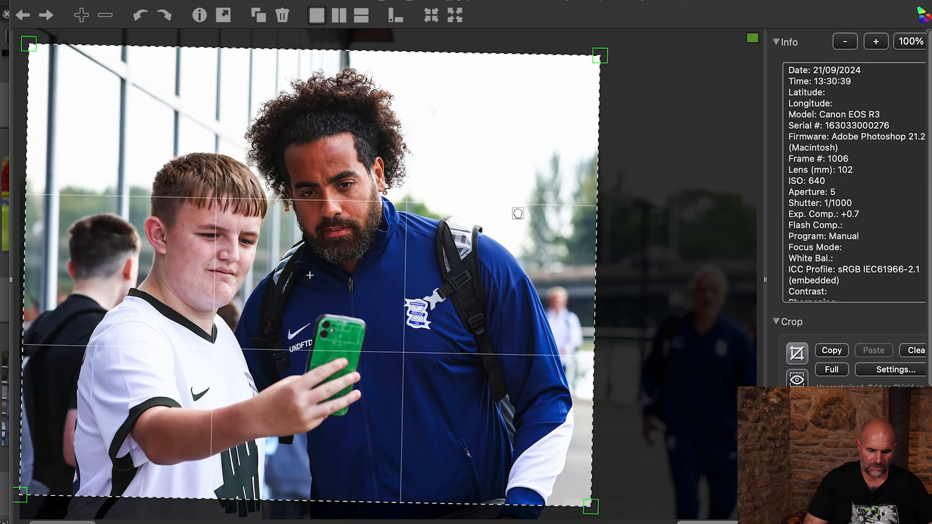
key("Right")
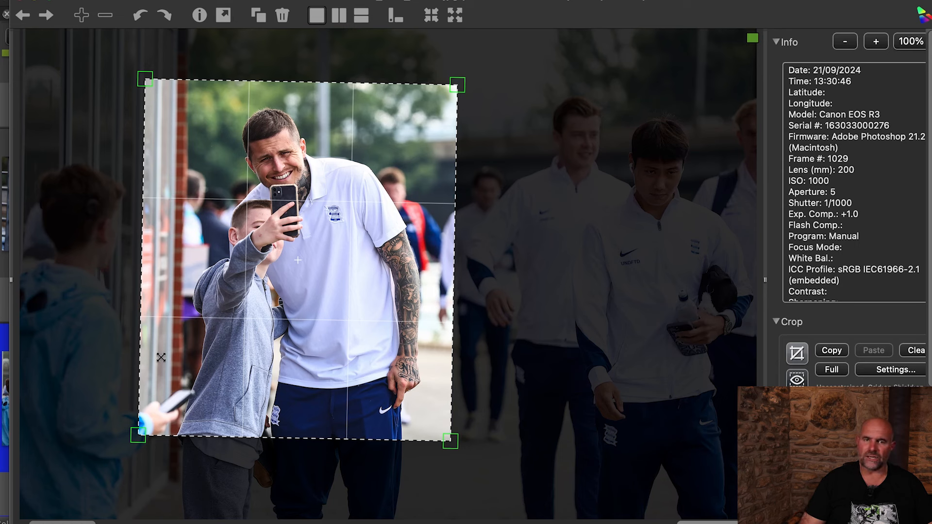
Step: Advance to frame 1043, the walking players, and trim the left edge of its crop slightly, keeping the background player inside
key("Right")
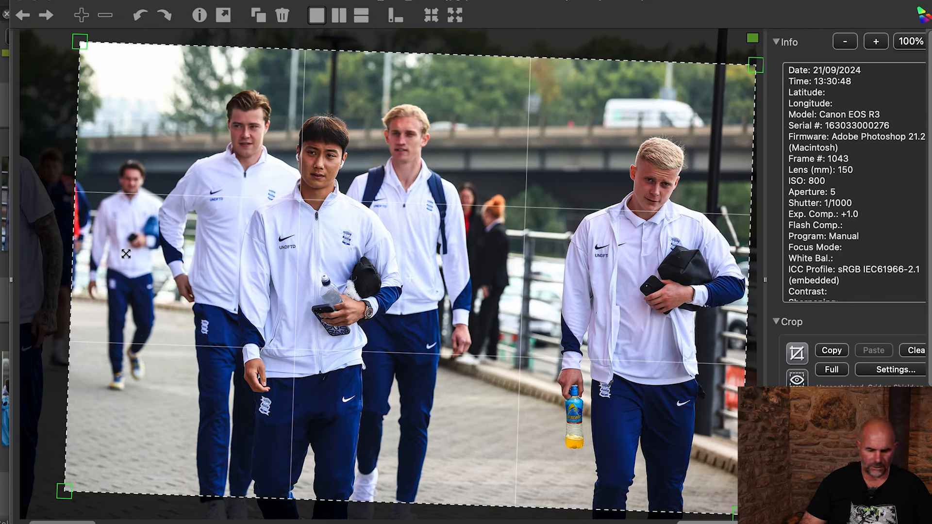
left_click_drag(82, 43, 141, 46)
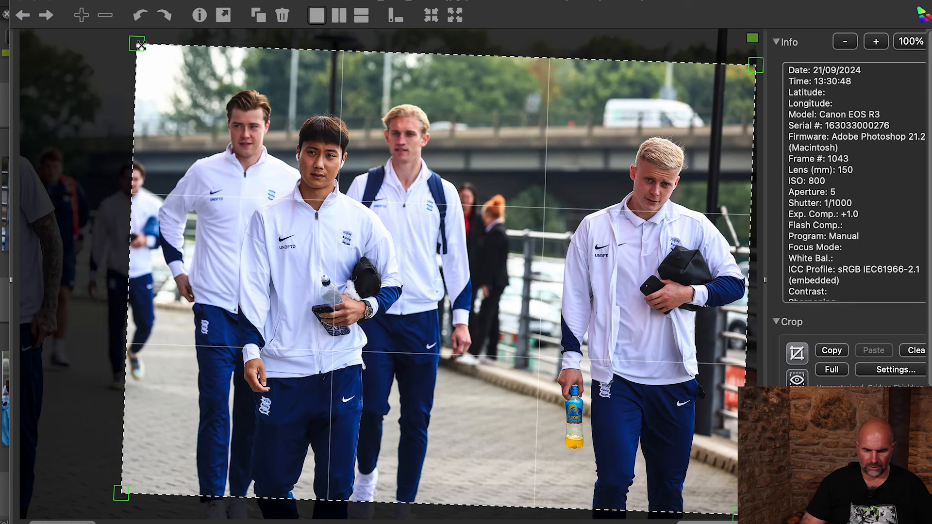
left_click_drag(137, 43, 87, 42)
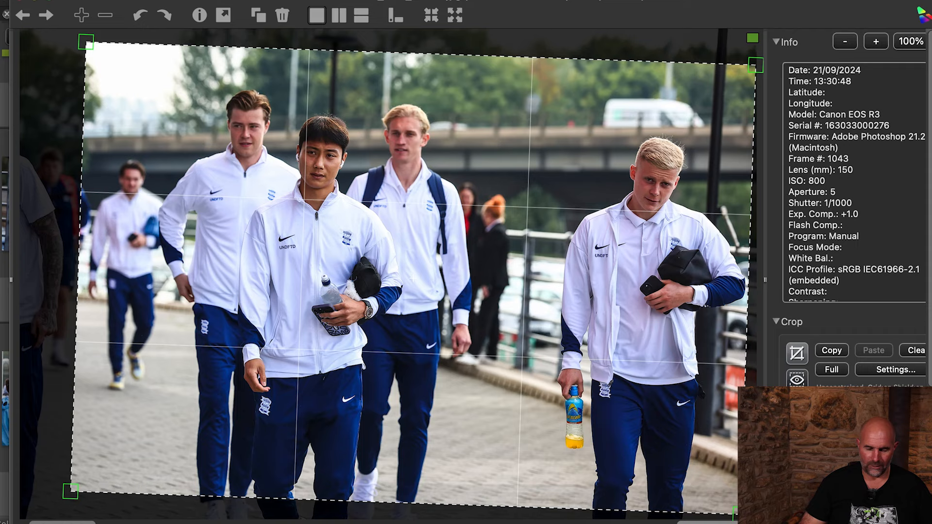
Step: Review the autograph photo and the manager's full-length pitch shot, and compare his vertical portraits in frames 849 and 851
key("Right")
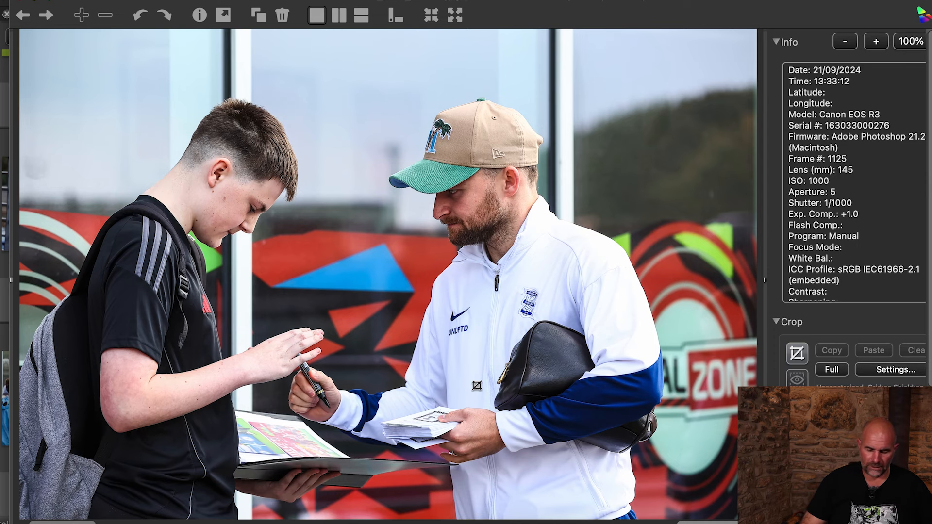
key("Right")
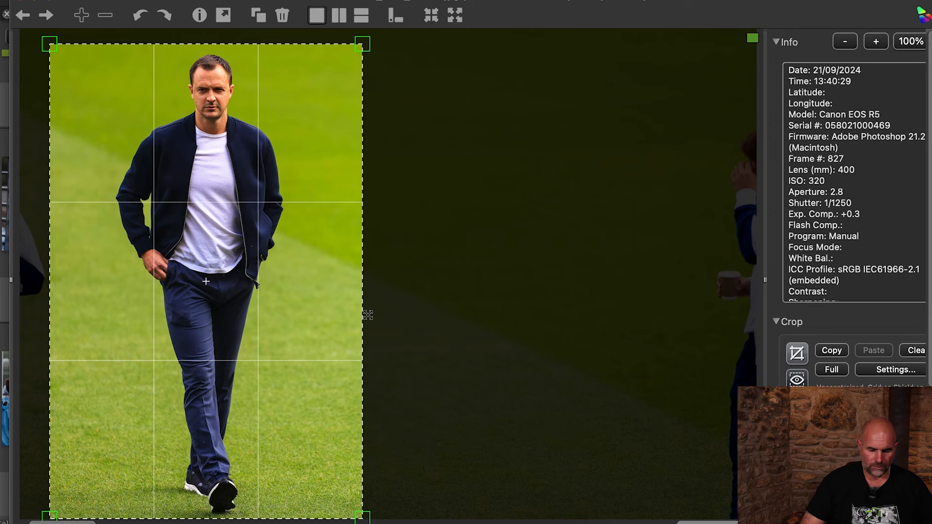
key("Right")
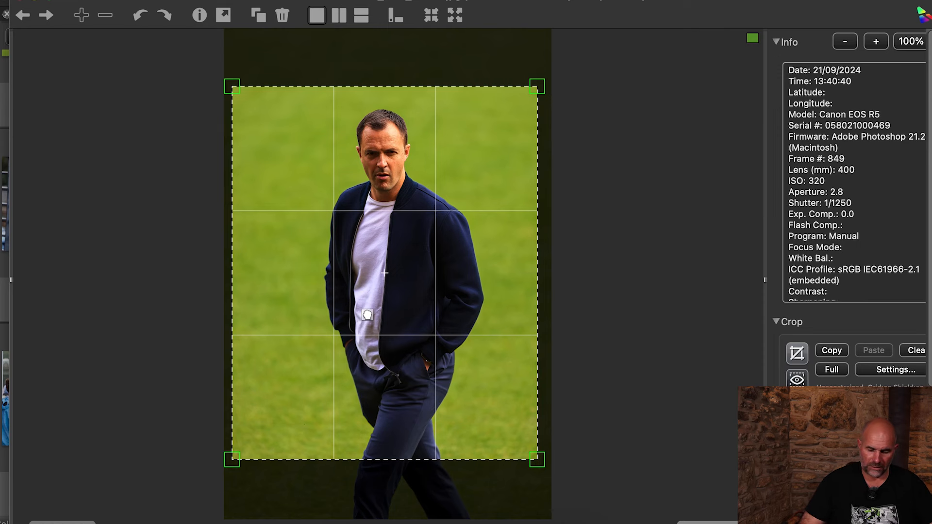
key("Right")
key("Left")
key("Right")
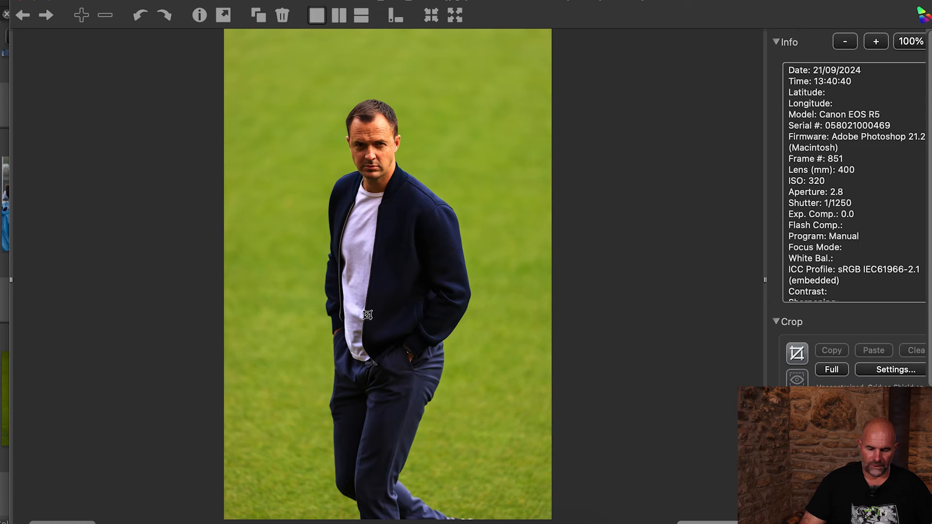
key("Left")
key("Right")
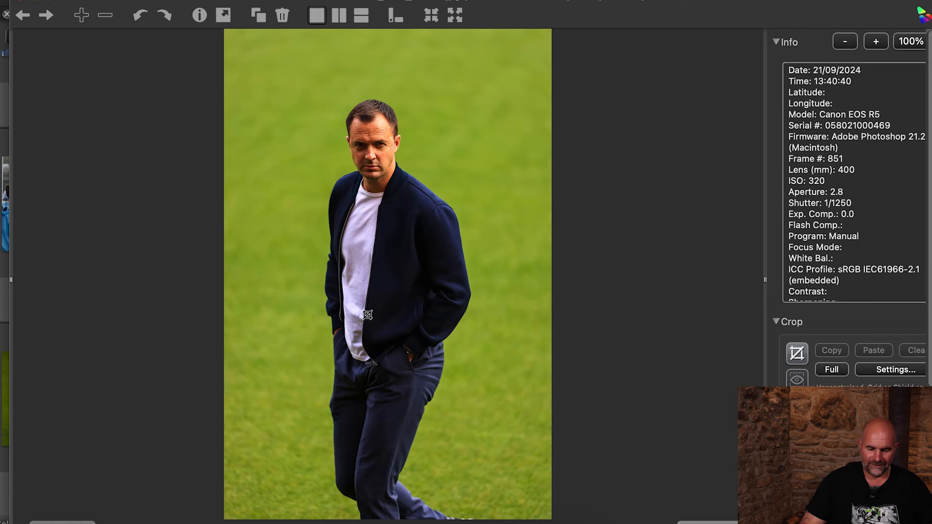
Step: Review the photos of paired players on the pitch, and compare the four-player group shots in frames 884 and 888
key("Right")
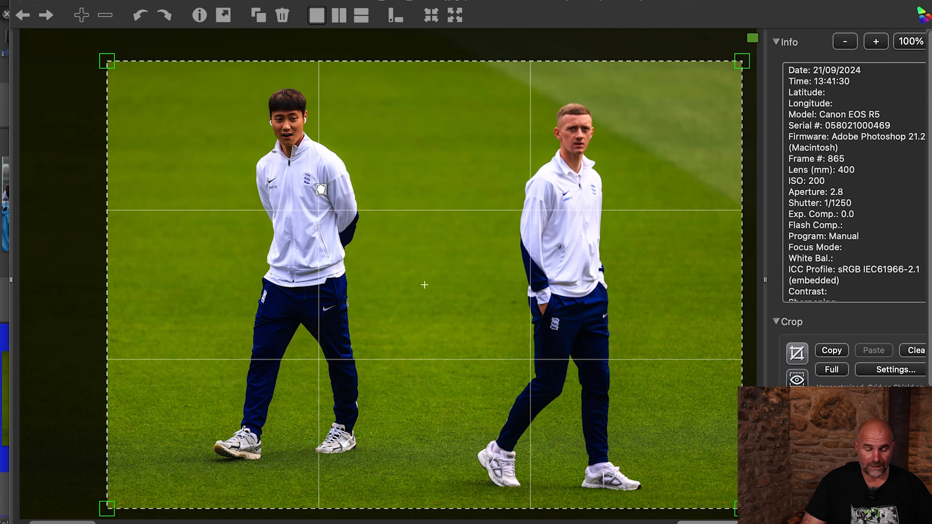
key("Right")
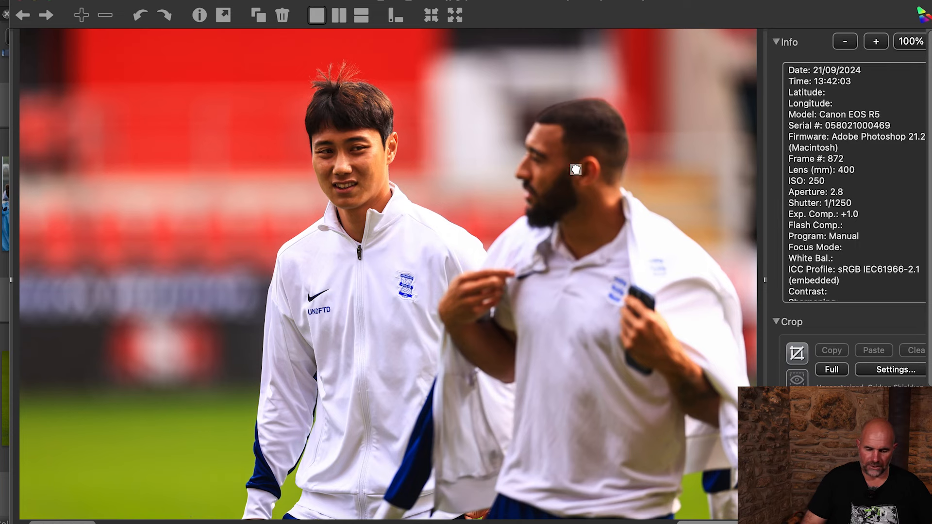
key("Right")
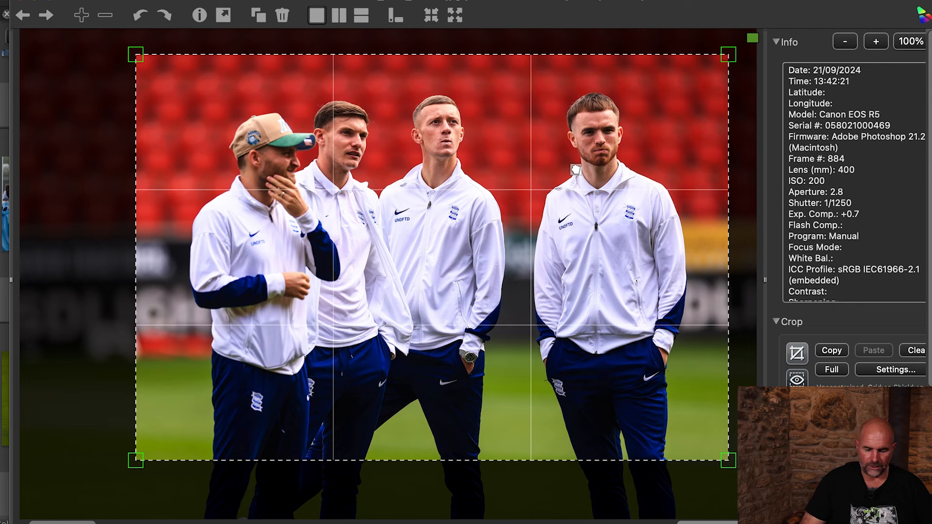
key("Right")
key("Left")
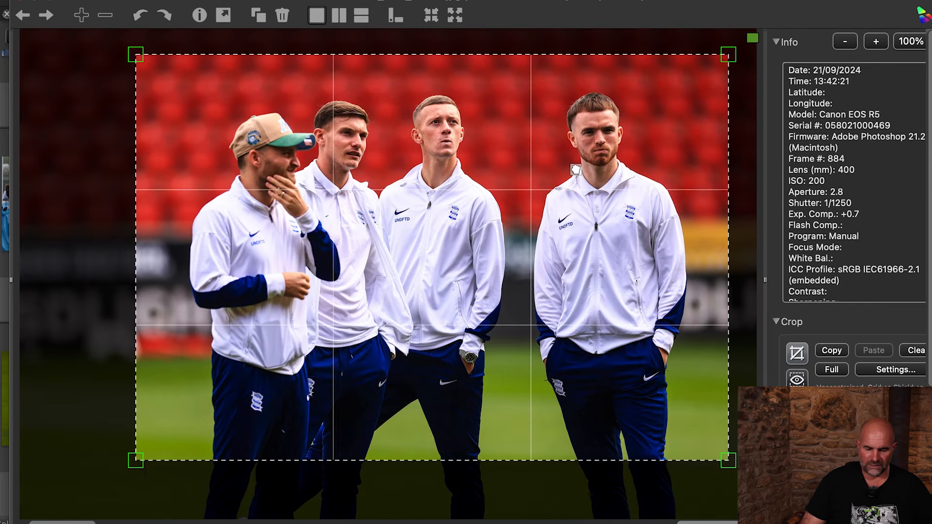
key("Right")
key("Left")
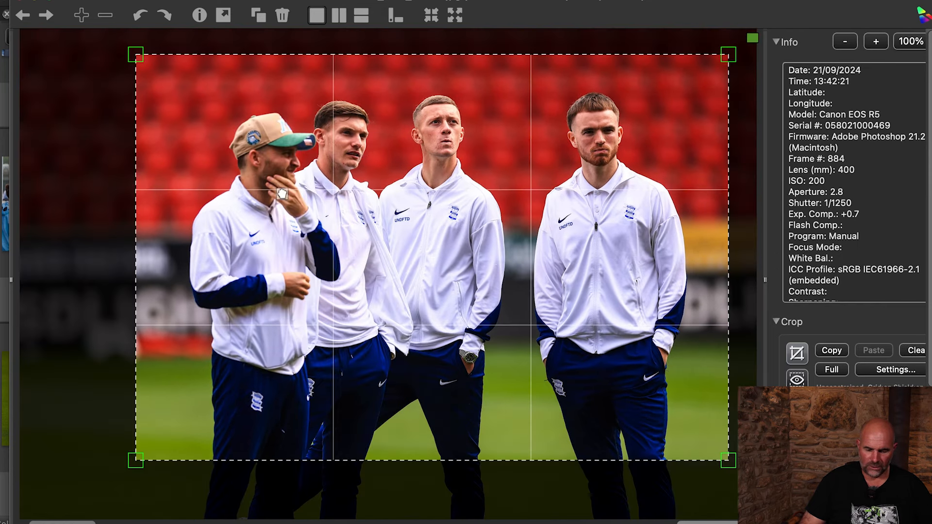
key("Right")
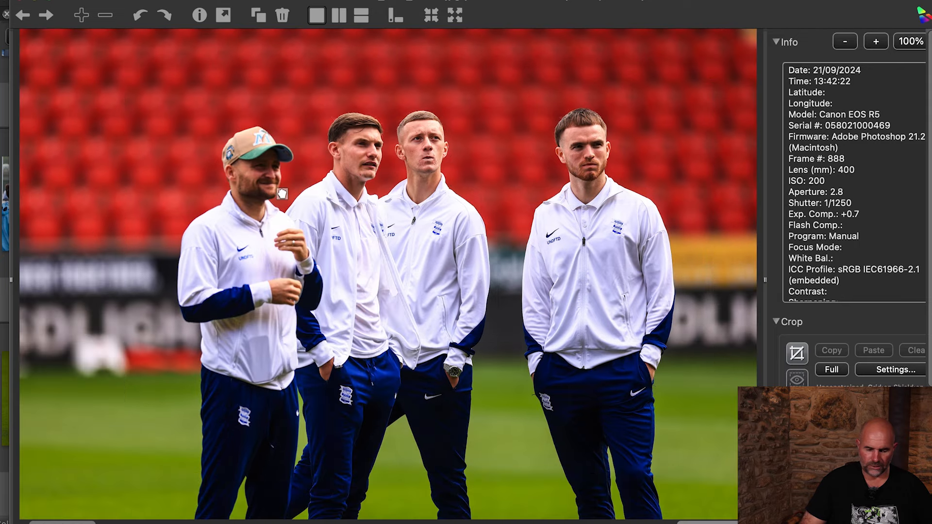
key("Left")
key("Right")
key("Left")
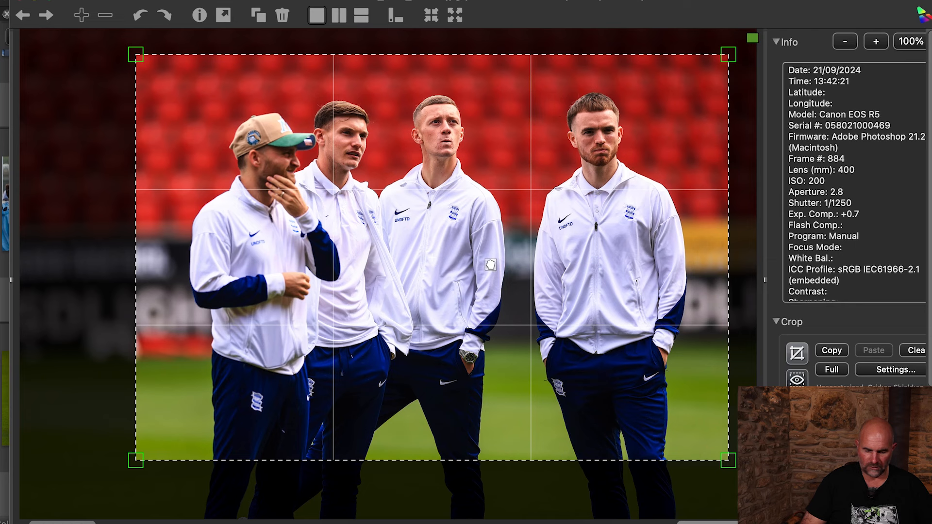
Step: Advance to frame 1553, the manager on the touchline, clear its tilted crop and draw a new upright crop around his full figure
key("Right")
key("Right")
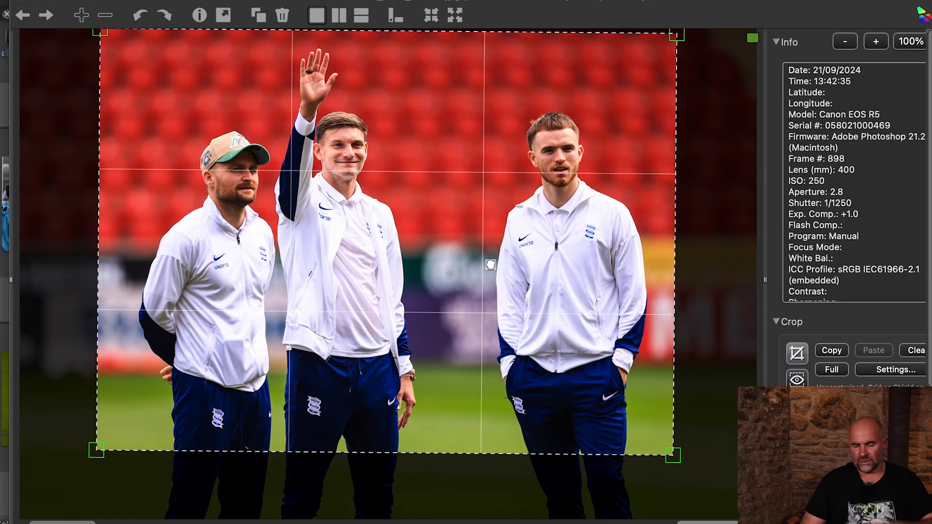
key("Right")
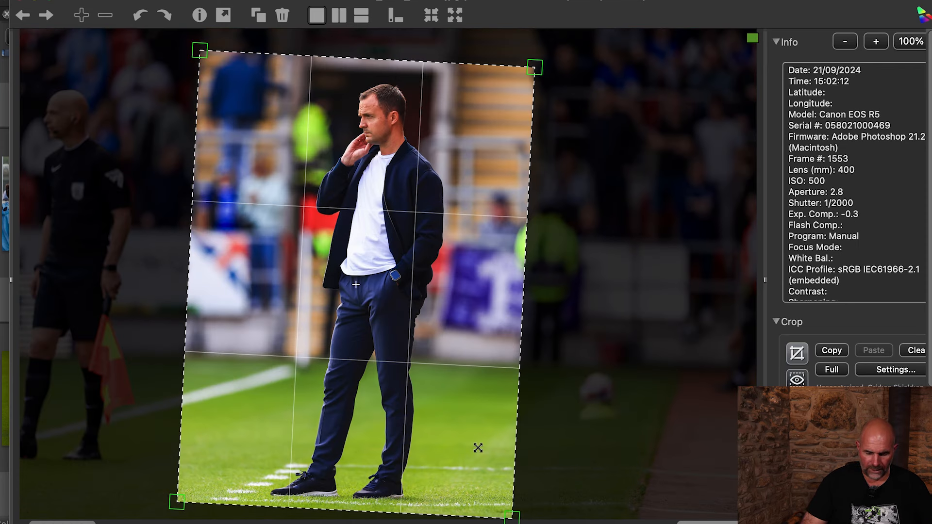
left_click_drag(497, 508, 499, 509)
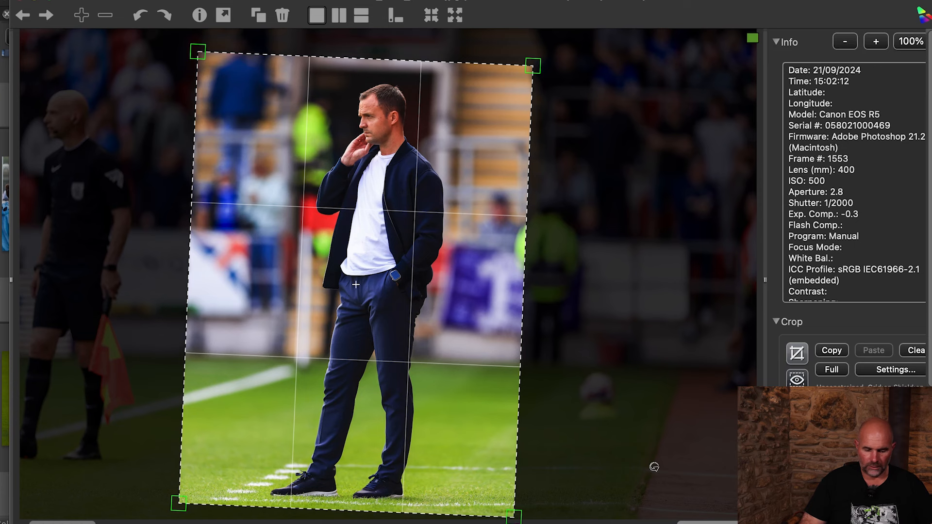
left_click(916, 352)
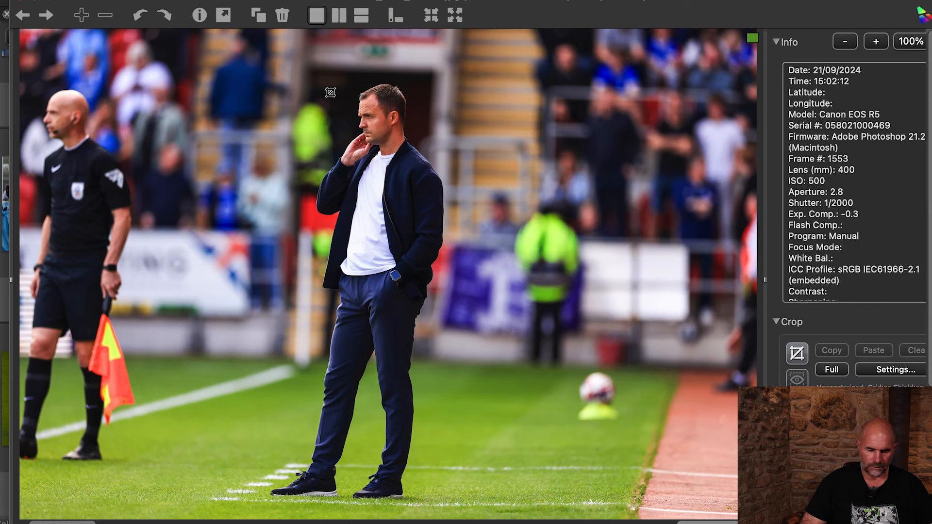
left_click_drag(217, 56, 491, 453)
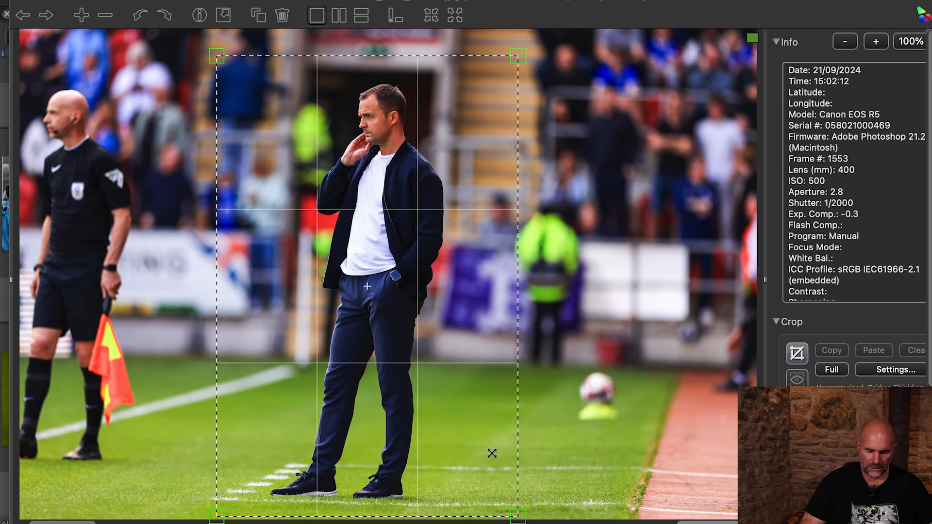
Step: Shift the manager's crop towards the linesman's side and adjust its width, keeping the full figure inside with space behind him
left_click_drag(443, 370, 412, 370)
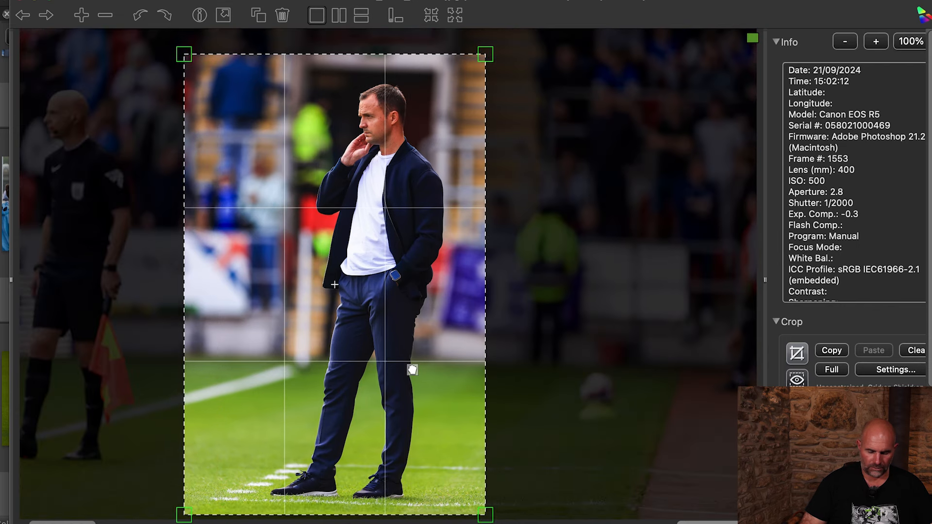
left_click_drag(490, 514, 504, 513)
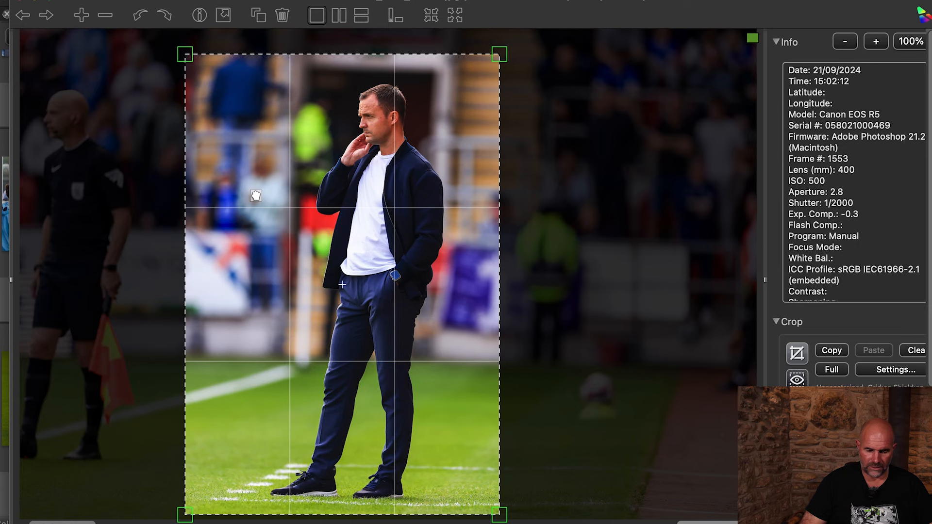
left_click_drag(253, 194, 256, 194)
left_click_drag(491, 500, 483, 509)
Step: Advance to frame 1206, extend the kicking player's crop slightly on its left side, and move on to the duel in frame 1672
key("Right")
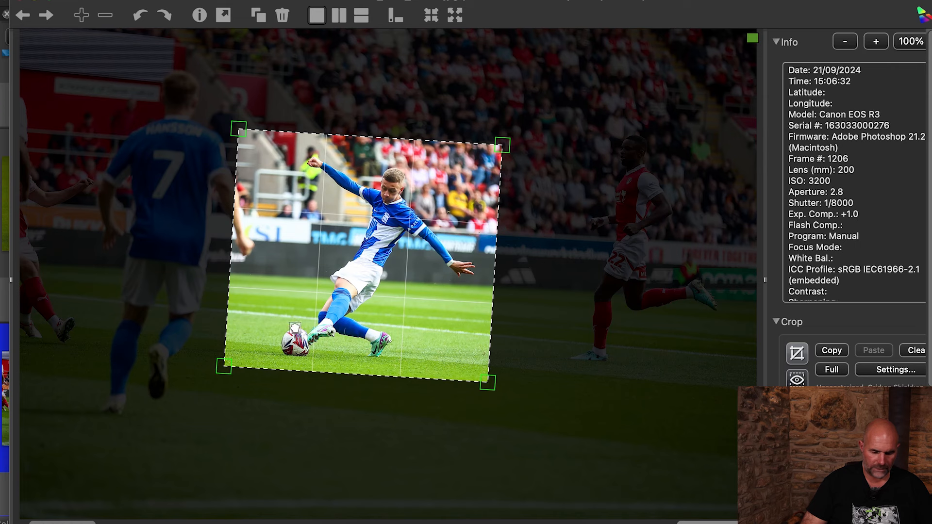
mouse_move(226, 367)
left_mouse_down()
mouse_move(200, 364)
mouse_move(148, 394)
mouse_move(67, 414)
mouse_move(188, 363)
mouse_move(225, 364)
left_mouse_up()
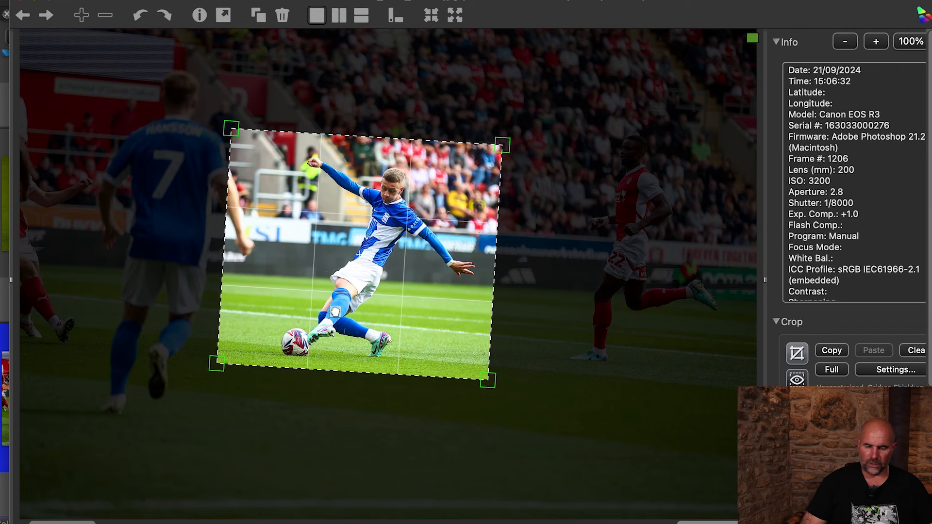
key("Right")
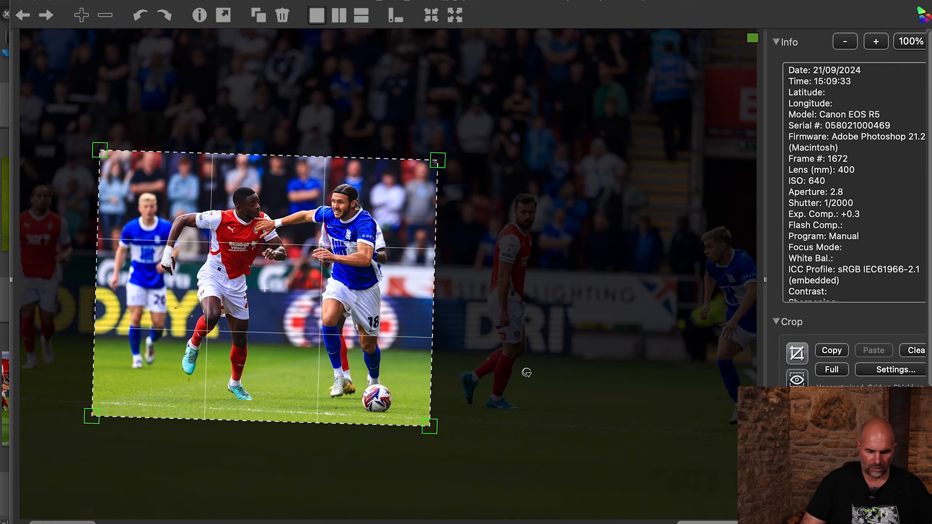
Step: Advance to frame 1715, the player running with the ball, and extend the right edge of the crop slightly in front of him
key("Right")
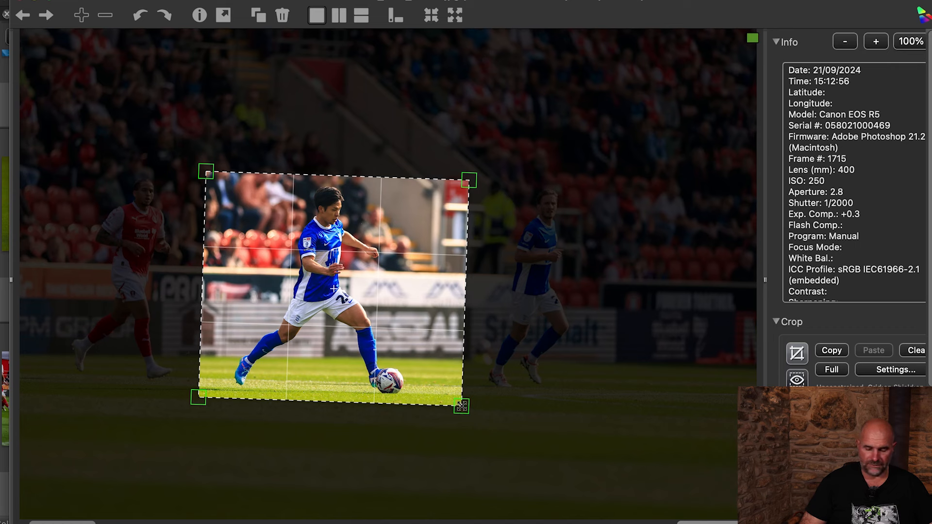
left_click_drag(461, 405, 480, 406)
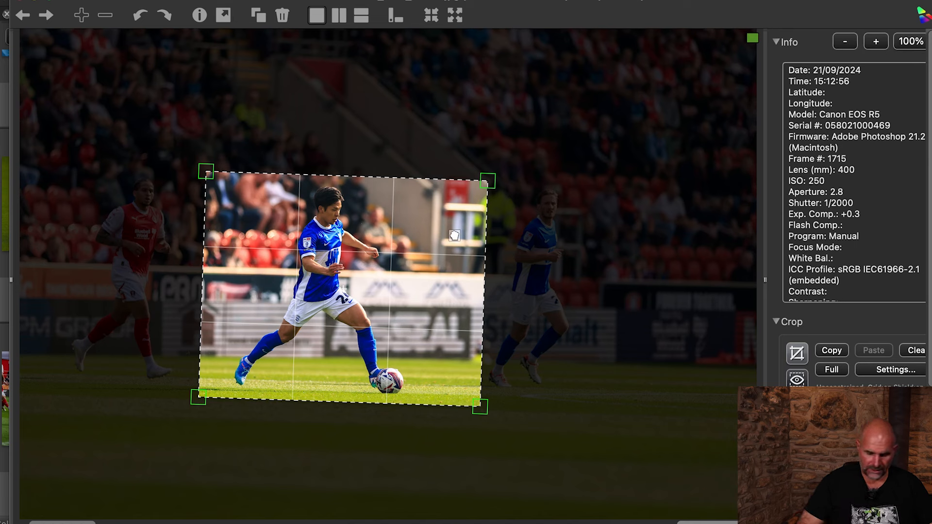
mouse_move(481, 406)
left_mouse_down()
mouse_move(412, 399)
mouse_move(474, 405)
left_mouse_up()
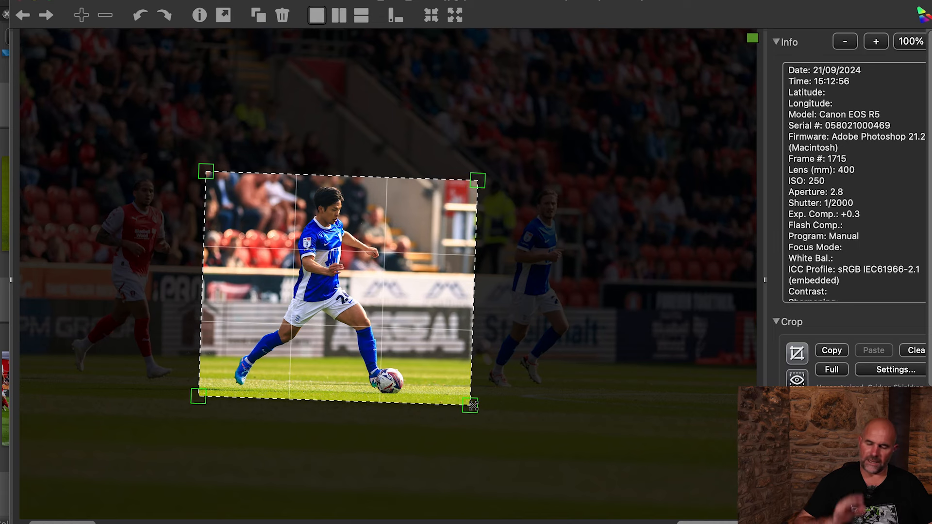
Step: Advance to frame 1863, the group goal celebration, raise the crop's top edge and trim its left edge slightly
key("Right")
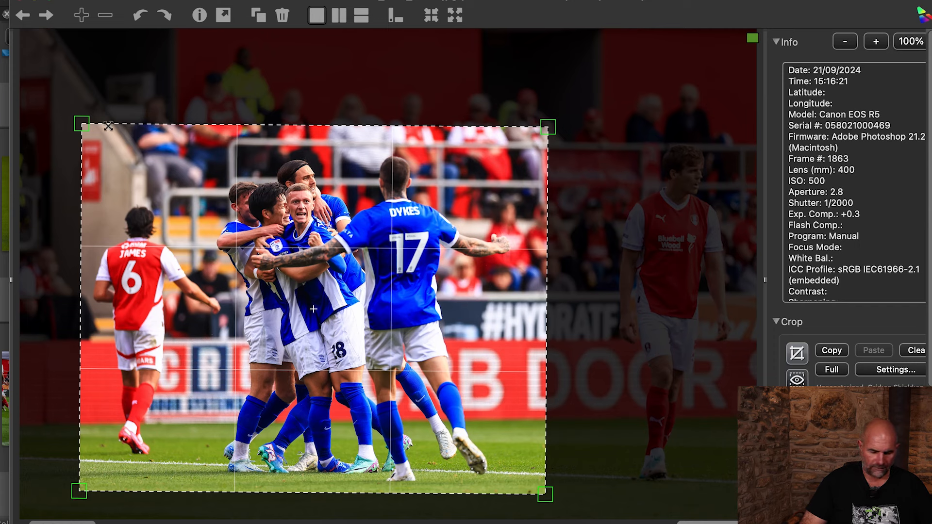
mouse_move(83, 125)
left_mouse_down()
mouse_move(197, 122)
mouse_move(87, 114)
left_mouse_up()
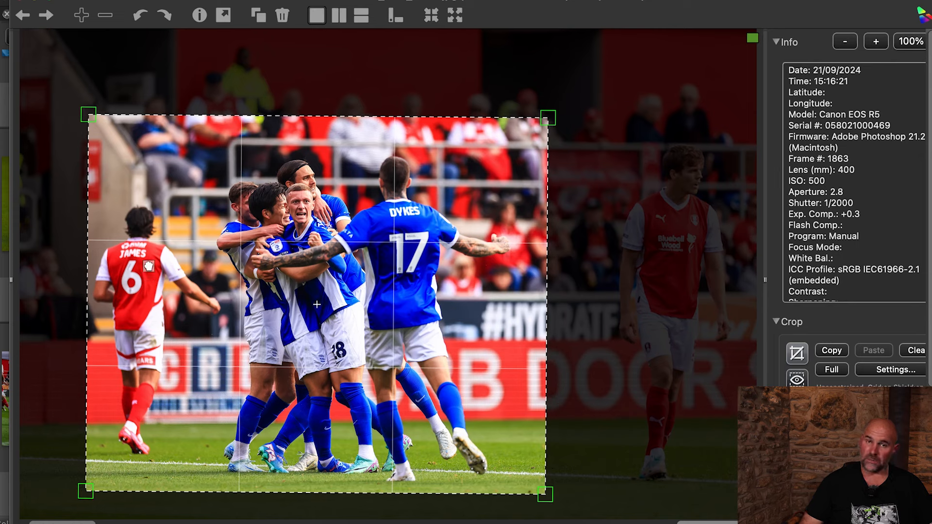
Step: Compare the two-player celebration shots in frames 1953 and 1955, examining the faces in frame 1955 up close
key("Right")
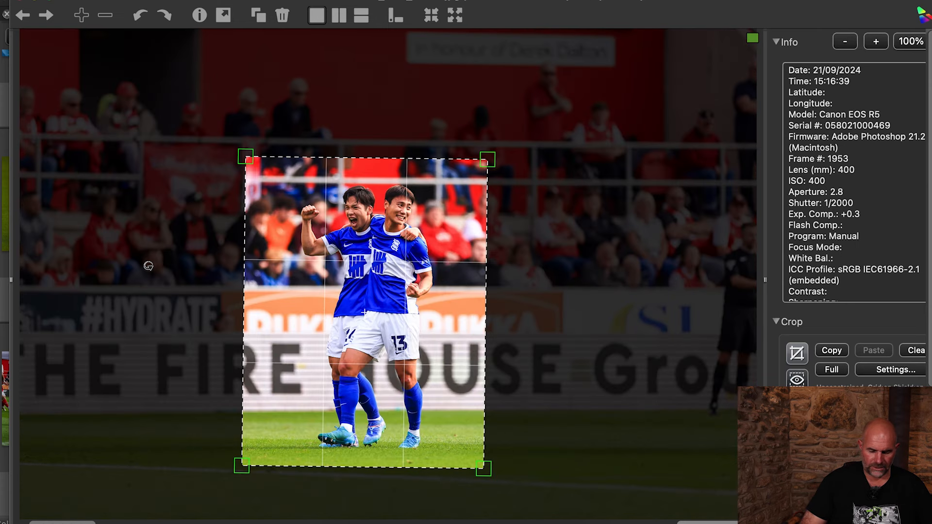
key("Right")
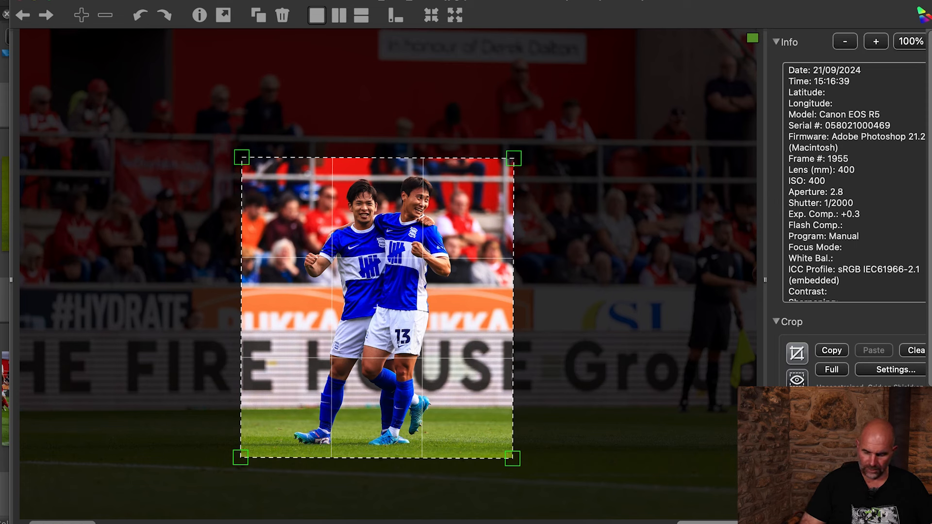
key("z")
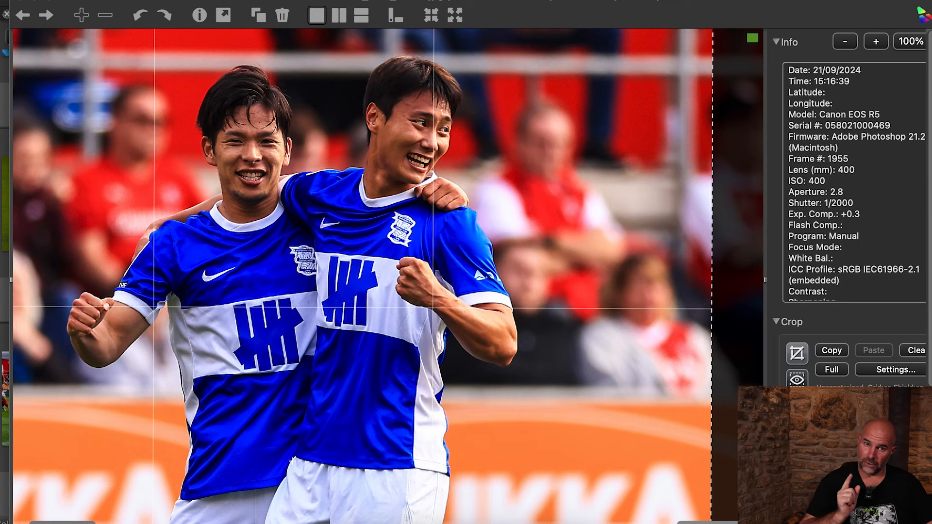
key("z")
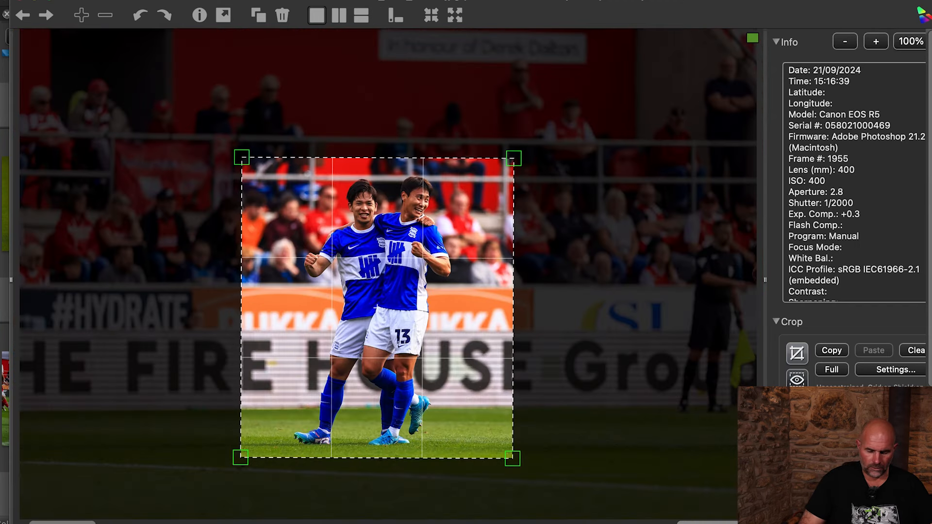
Step: Review the walking players in frame 1980 and the goal sequence in frames 1306 and 1314, examining the shooting player up close
key("Right")
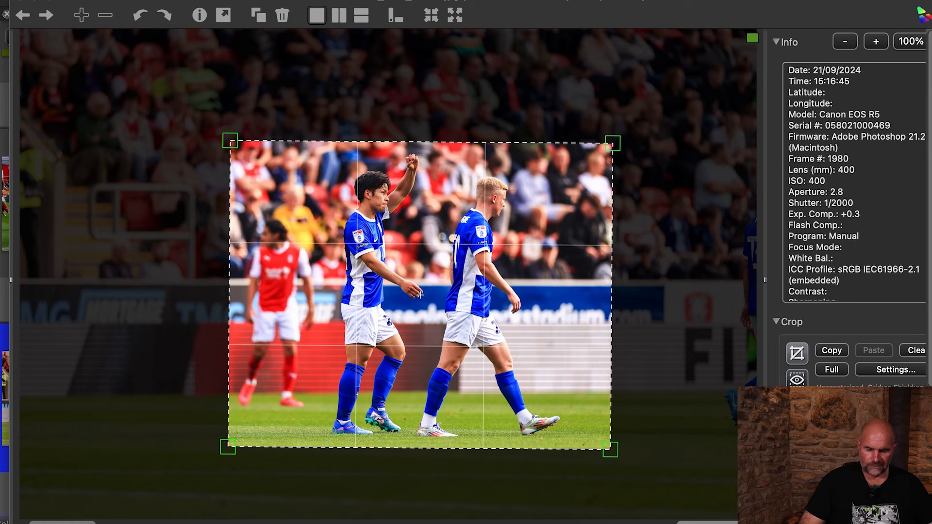
key("Right")
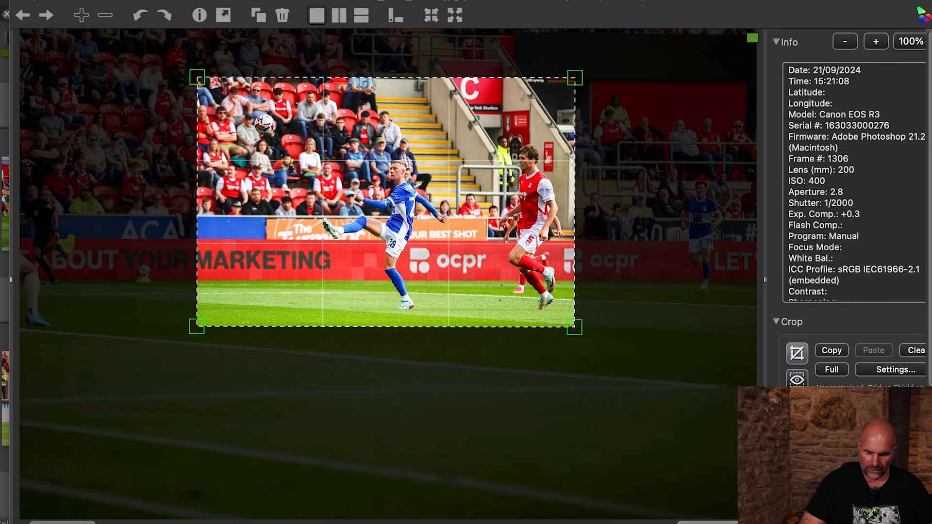
key("z")
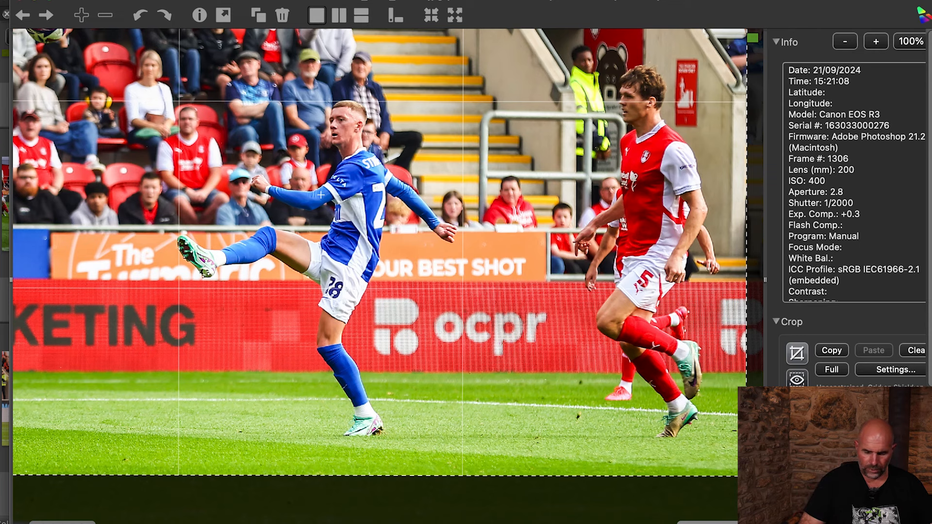
key("z")
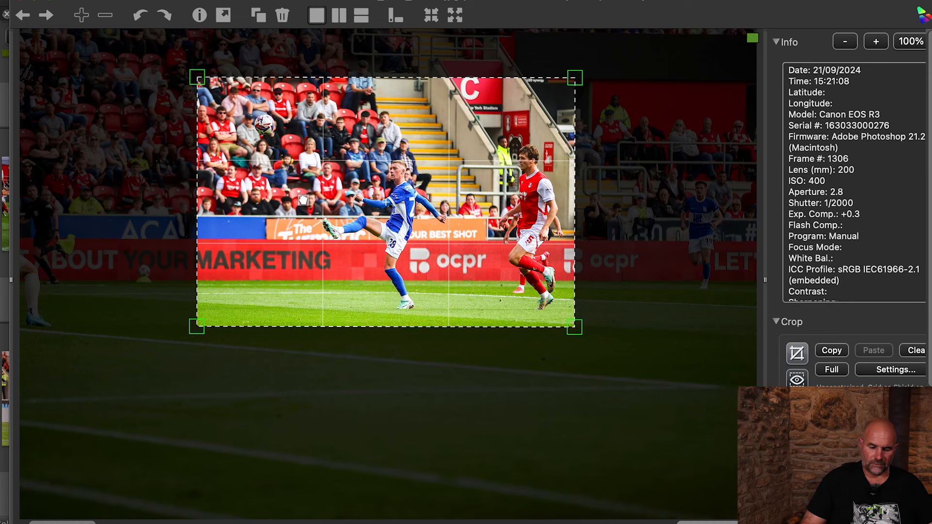
key("Right")
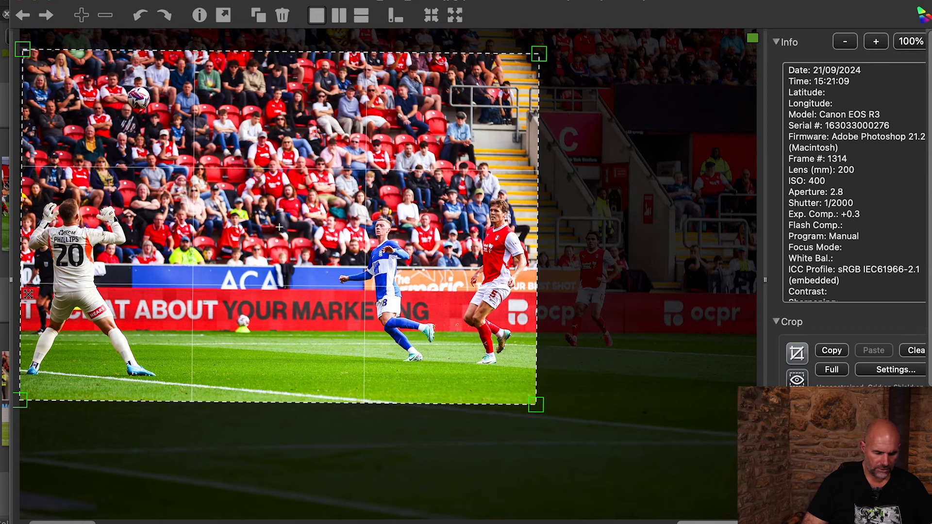
Step: Advance to frame 2166 and examine the two celebrating players' faces up close, with the crop tool turned off
key("Right")
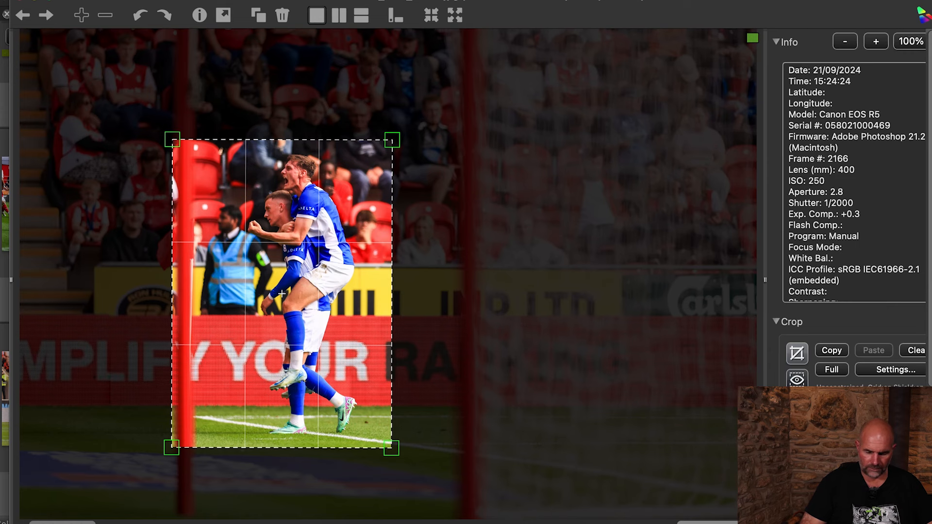
key("z")
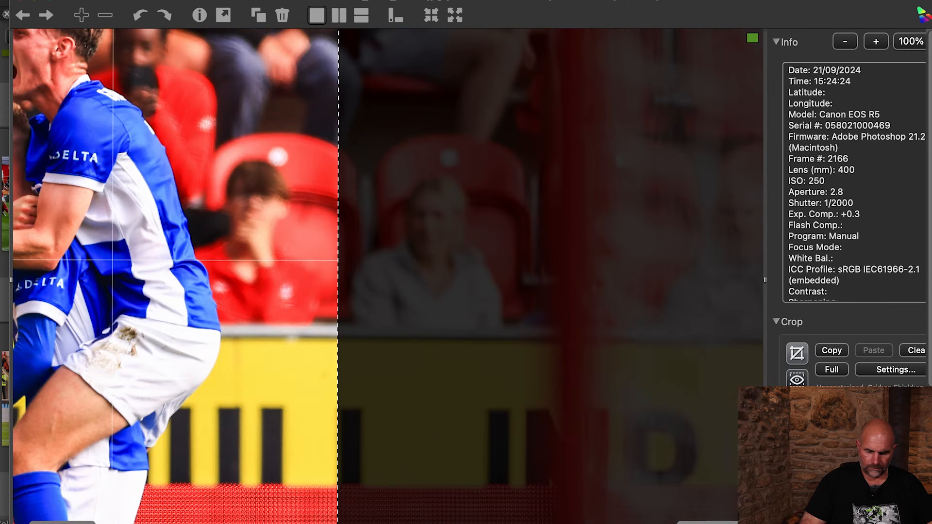
left_click(805, 356)
left_click_drag(203, 204, 489, 284)
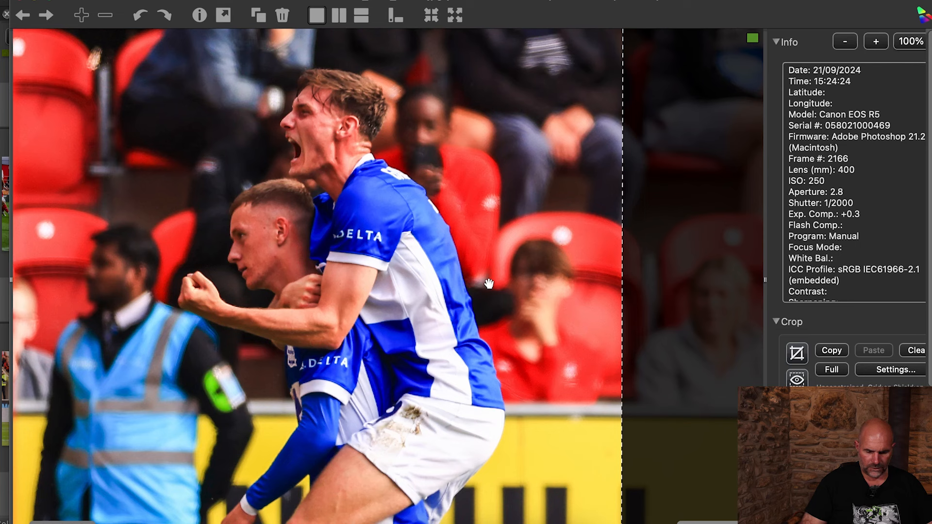
key("z")
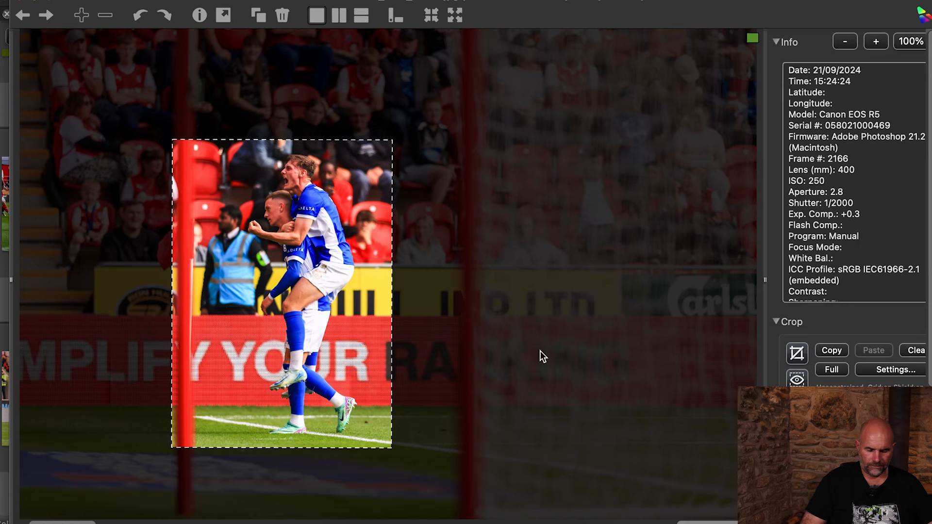
Step: Review the group celebration in frame 2199, and examine the referee and his yellow card in frame 1984 at increasing magnification
key("Right")
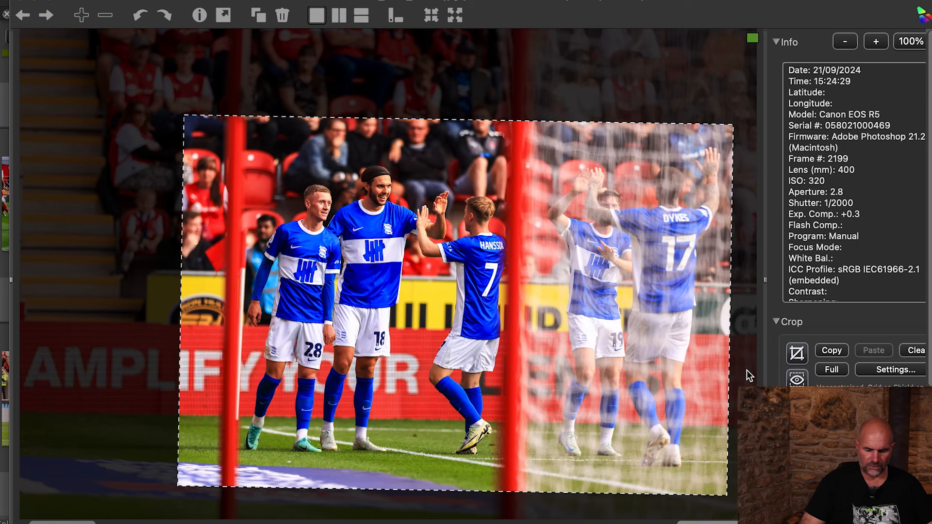
key("Right")
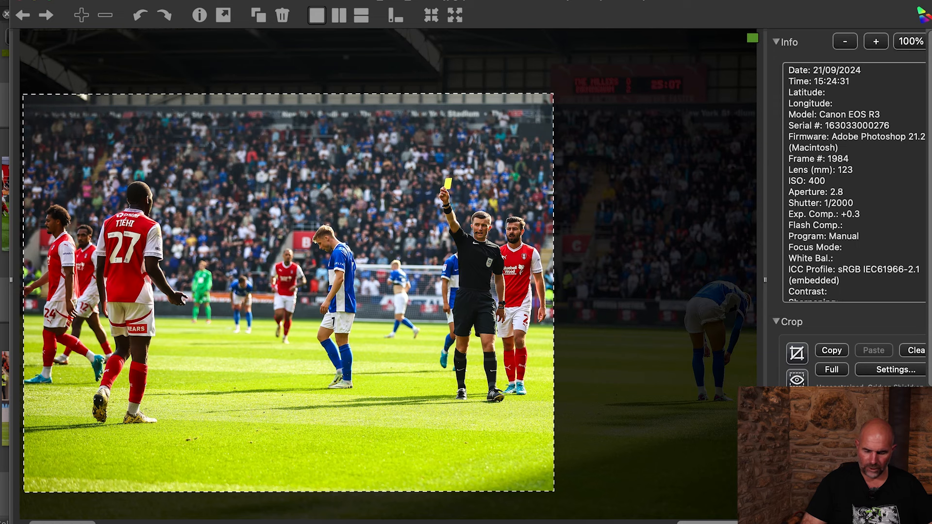
key("z")
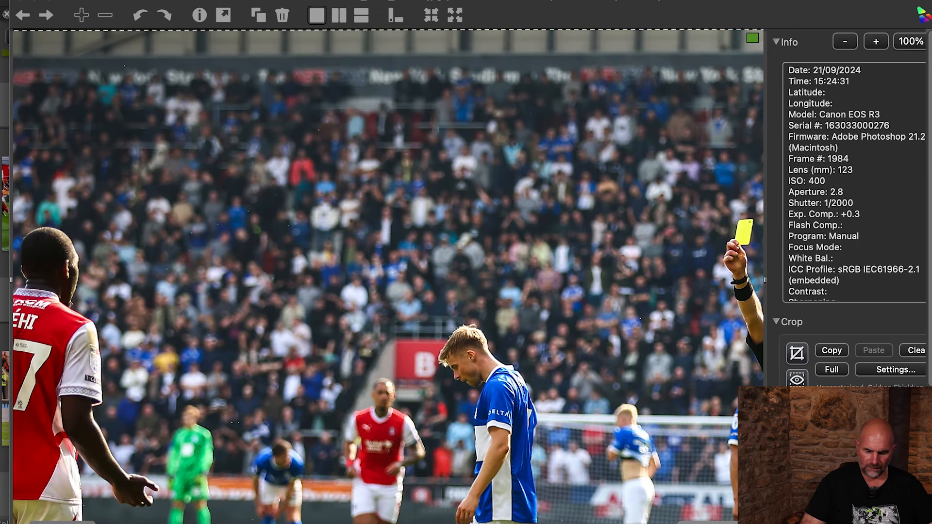
left_click(797, 354)
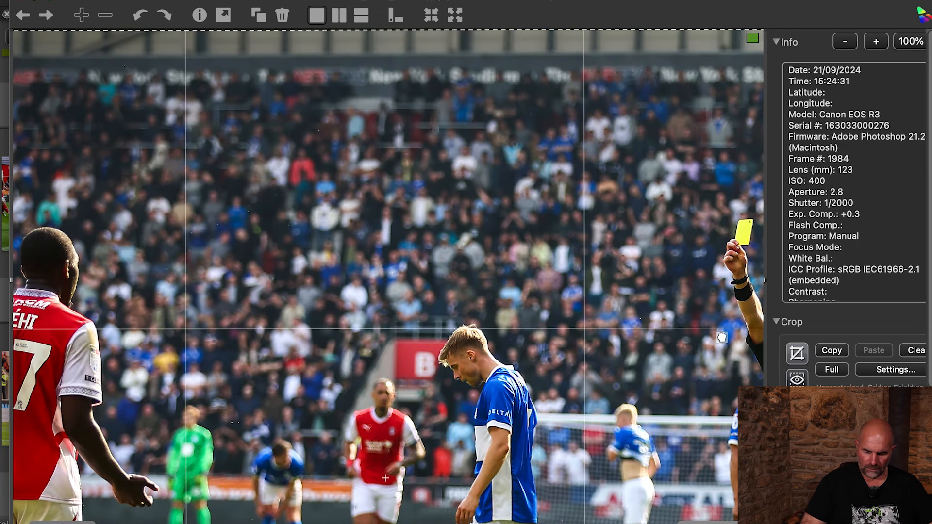
left_click(796, 354)
left_click_drag(637, 355, 383, 343)
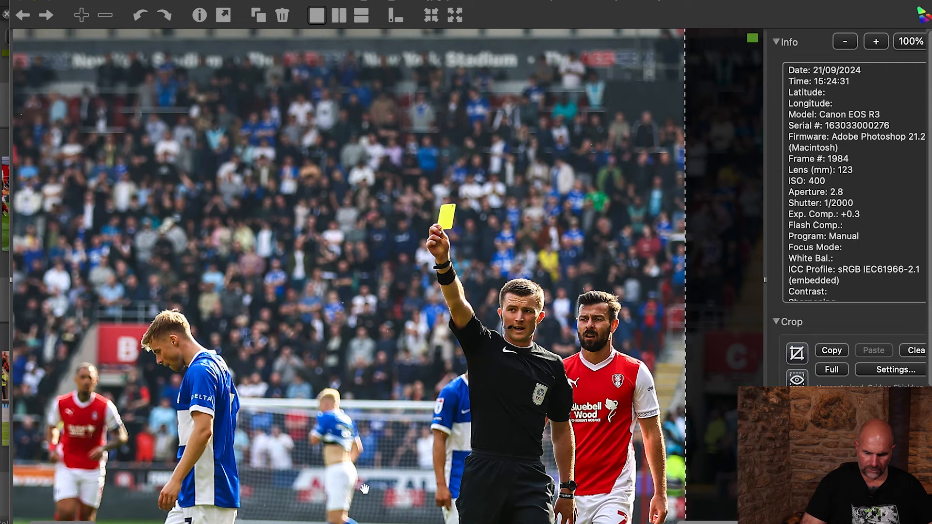
key("super+plus")
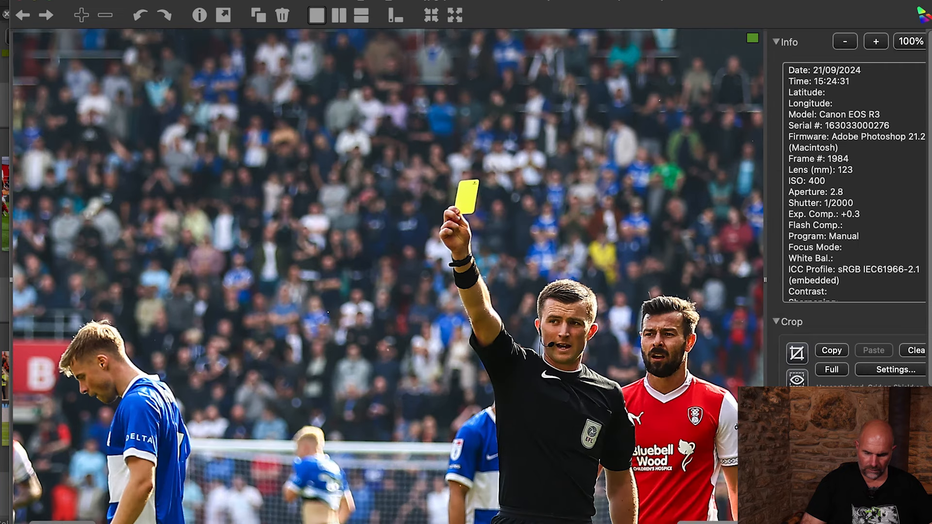
key("super+plus")
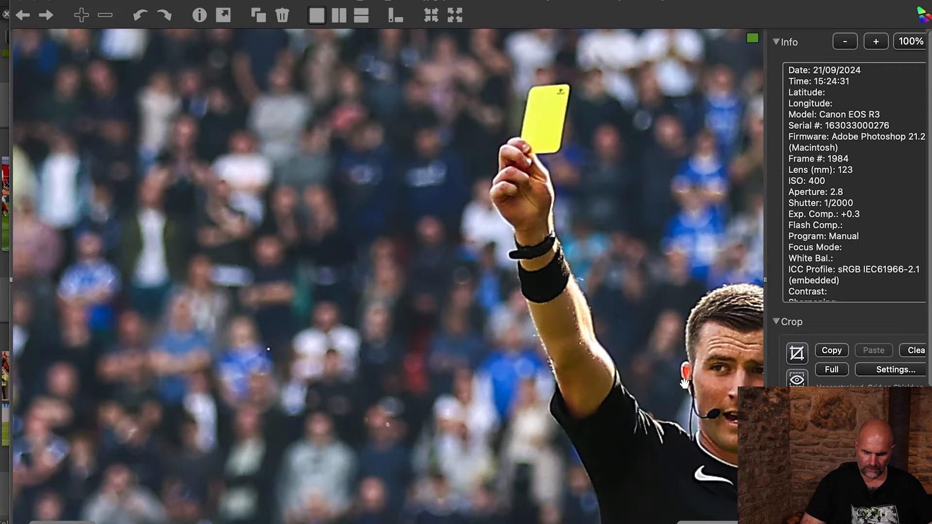
left_click_drag(684, 383, 396, 383)
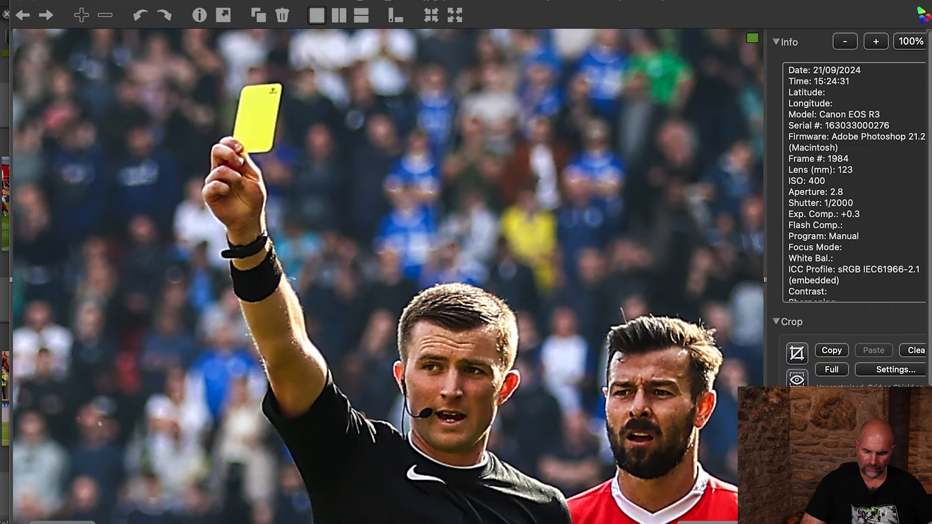
key("z")
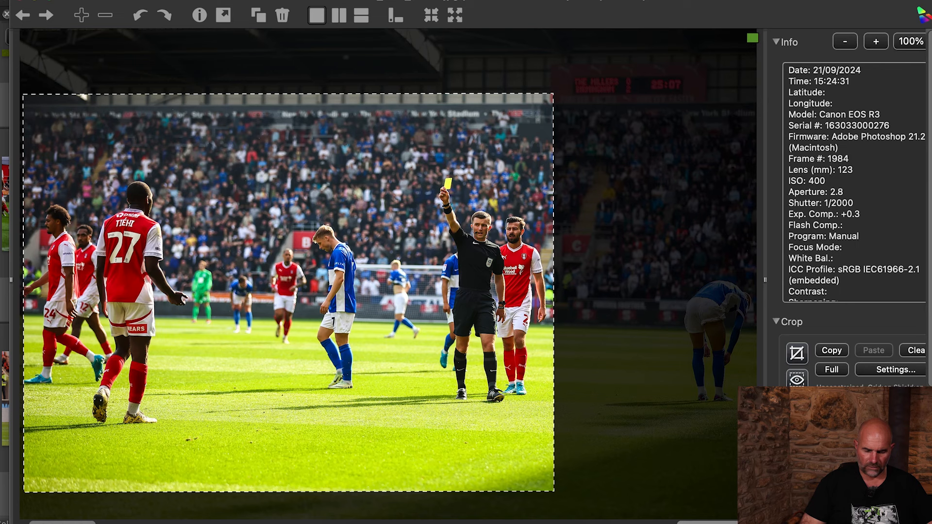
Step: Review the tackle in frame 2272 and examine the blurred-background shot of the running player in frame 2376 up close
key("Right")
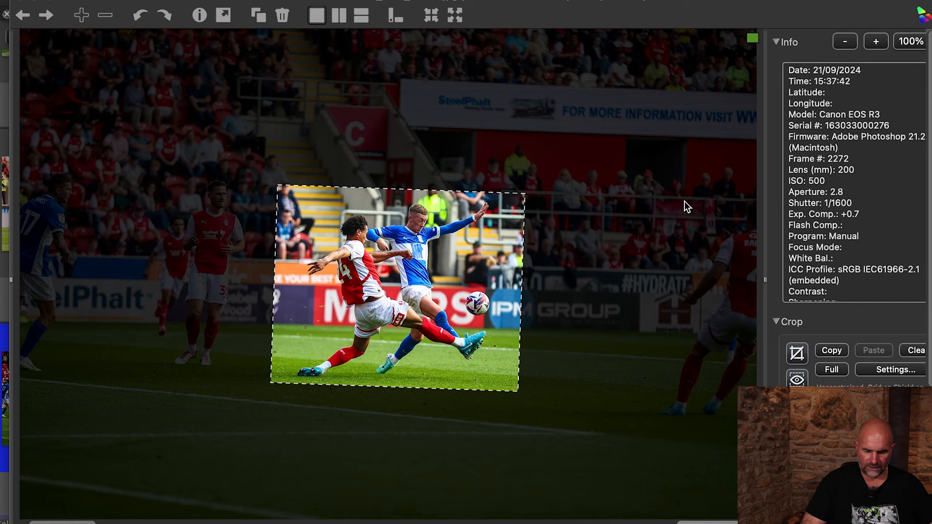
key("Right")
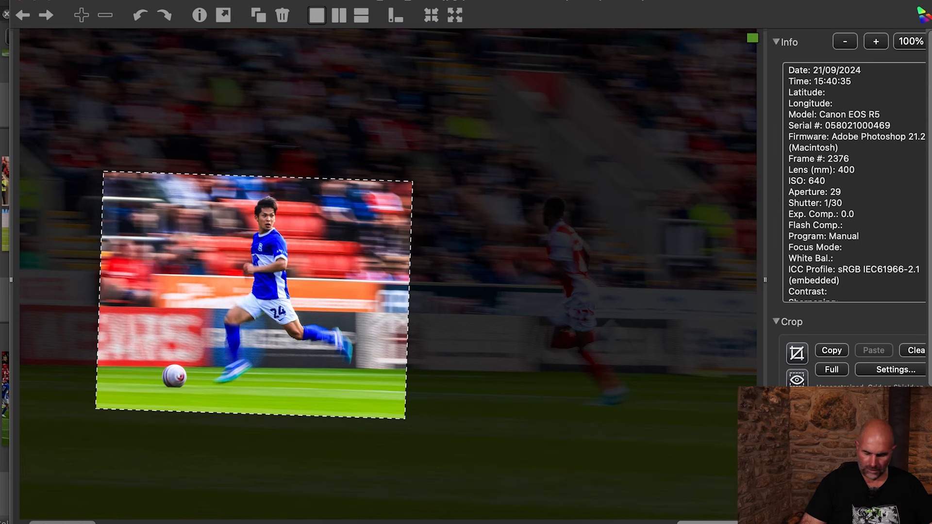
key("z")
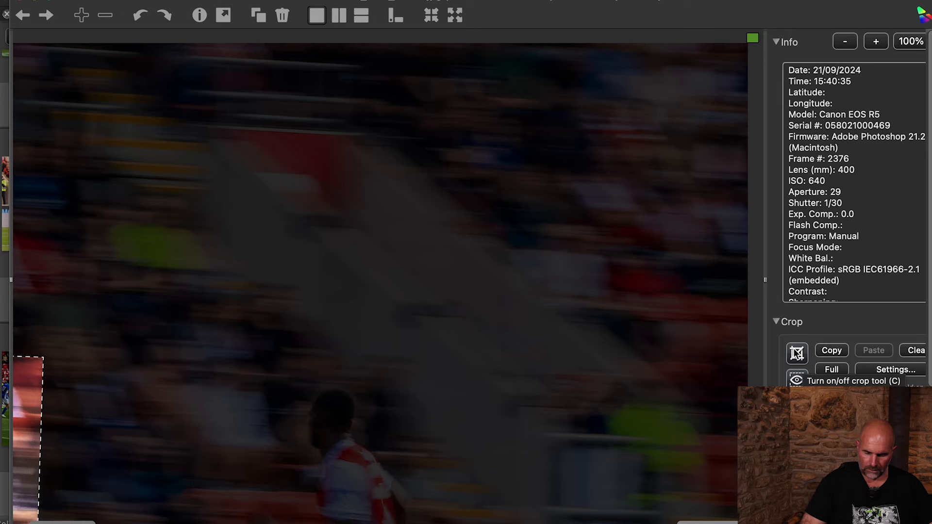
left_click_drag(362, 365, 652, 189)
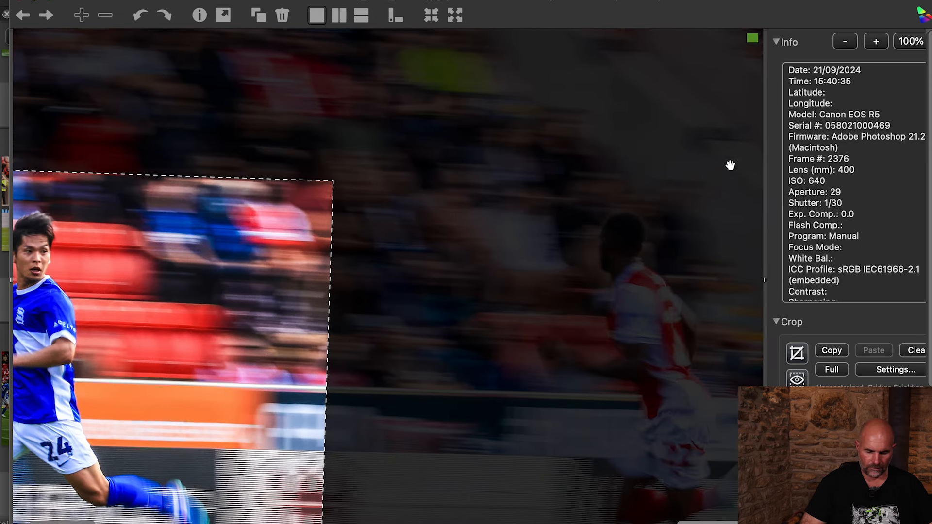
left_click_drag(313, 269, 482, 221)
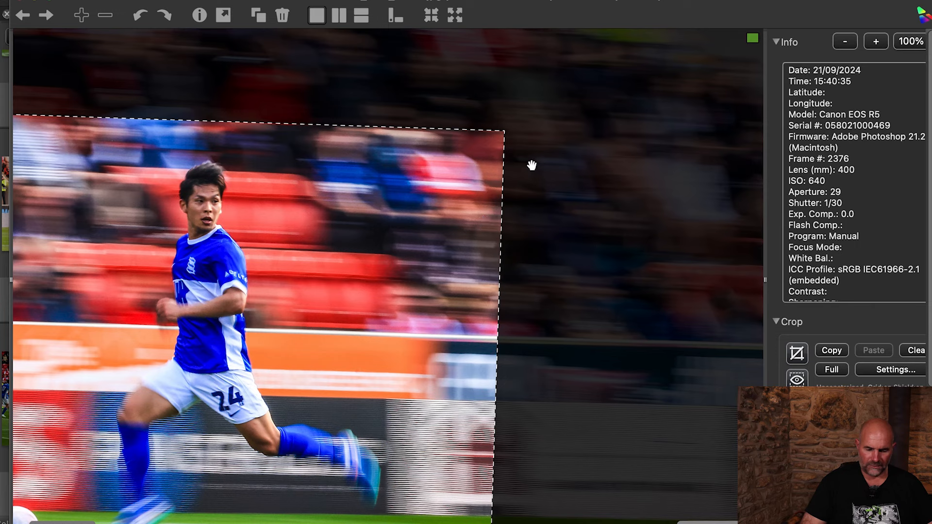
left_click_drag(587, 148, 641, 129)
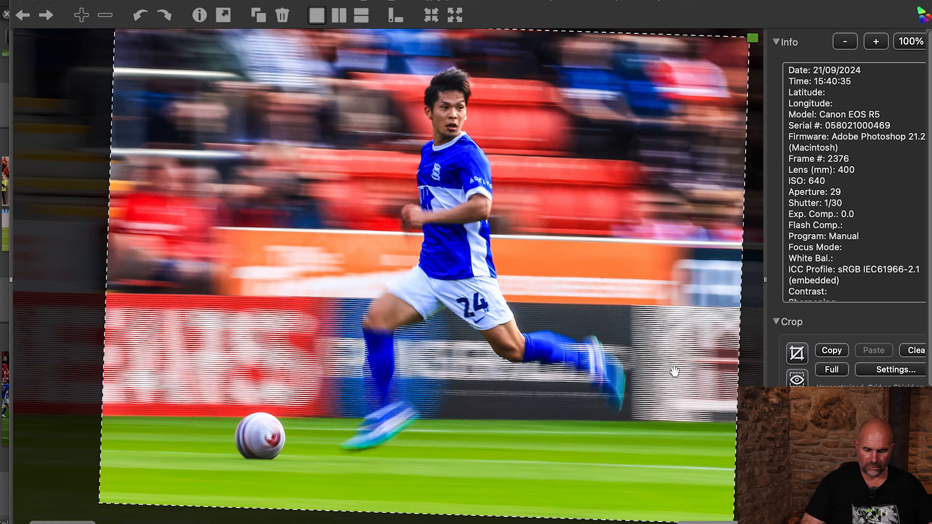
Step: Turn on the crop tool and slightly adjust the crop around the running player and ball in frame 2376
left_click(798, 361)
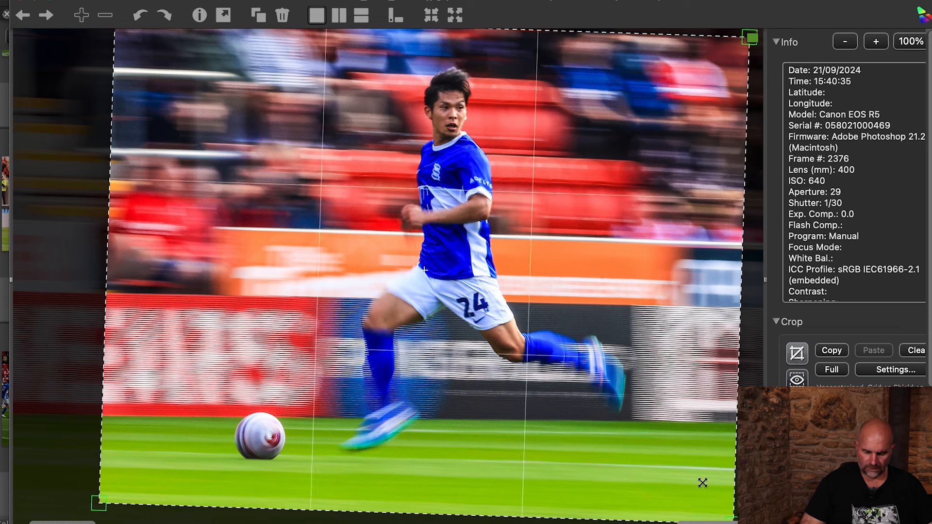
left_click_drag(721, 512, 721, 510)
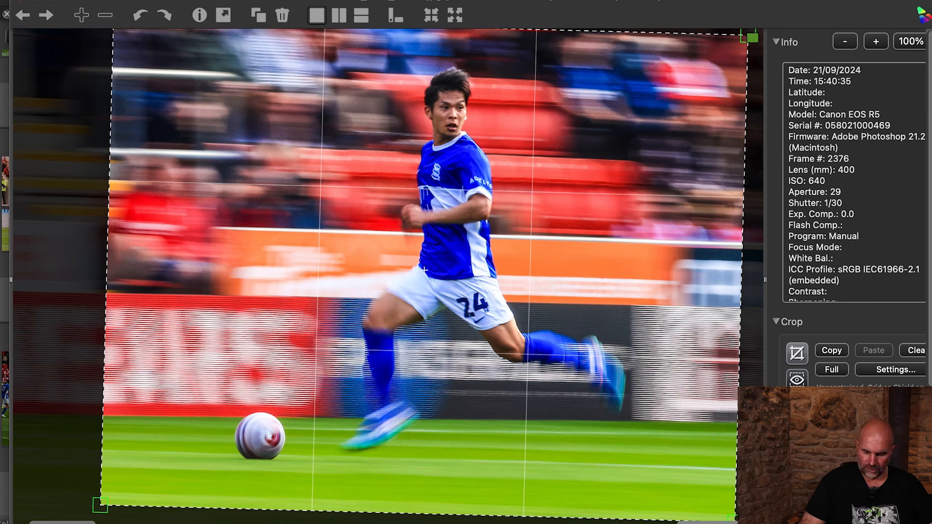
key("z")
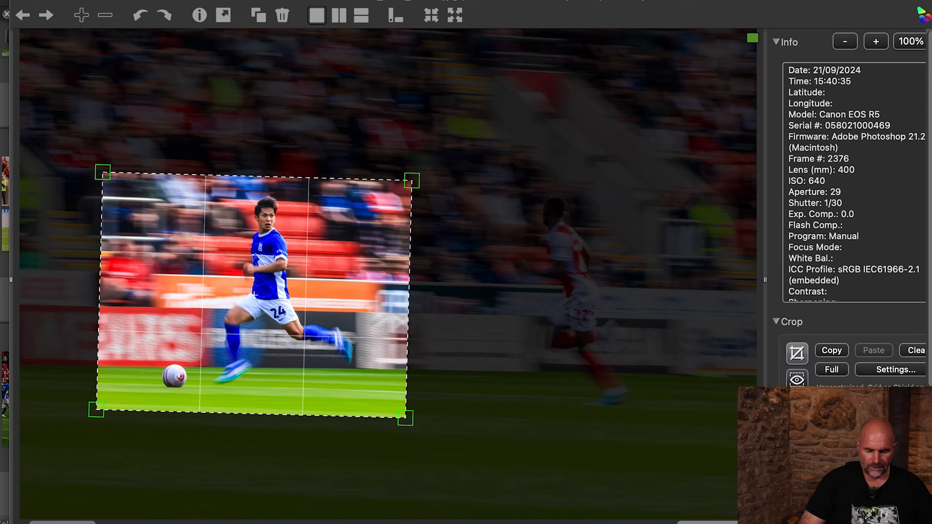
Step: Move past the referee portrait to frame 2776 and widen its crop to include the seated coach beside the dugout wall
key("Right")
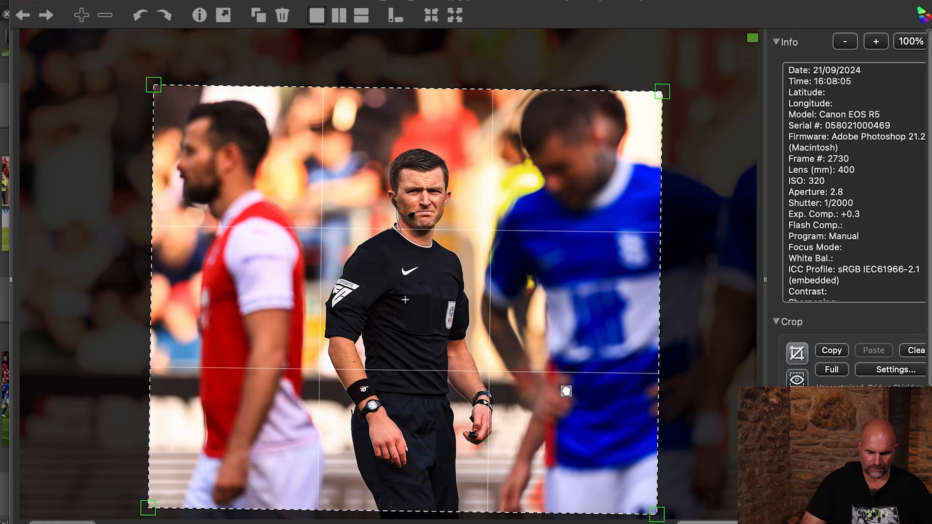
key("Right")
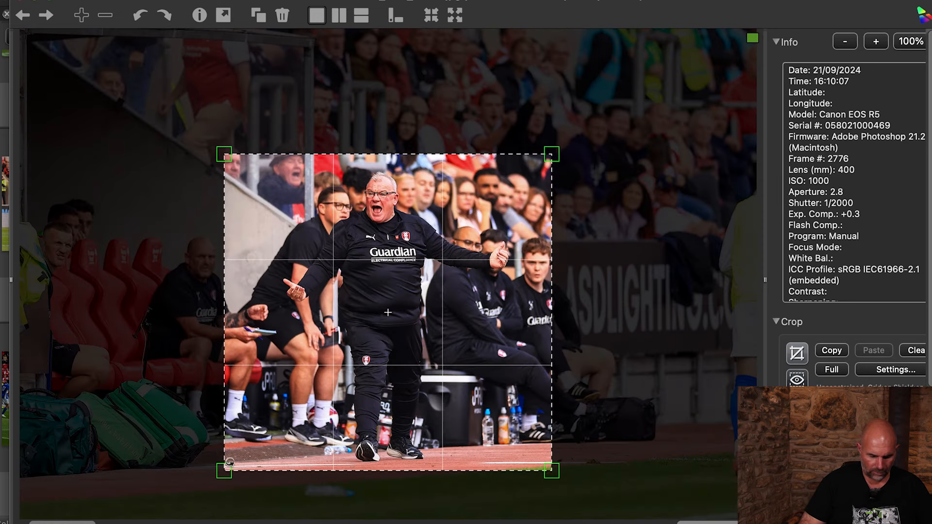
left_click_drag(225, 470, 136, 474)
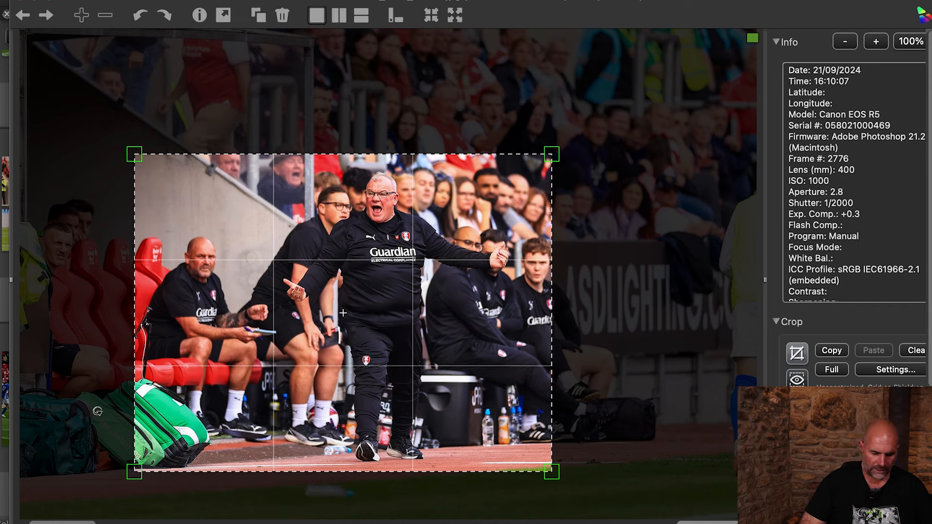
mouse_move(134, 471)
left_mouse_down()
mouse_move(254, 456)
mouse_move(275, 470)
mouse_move(129, 466)
mouse_move(141, 467)
left_mouse_up()
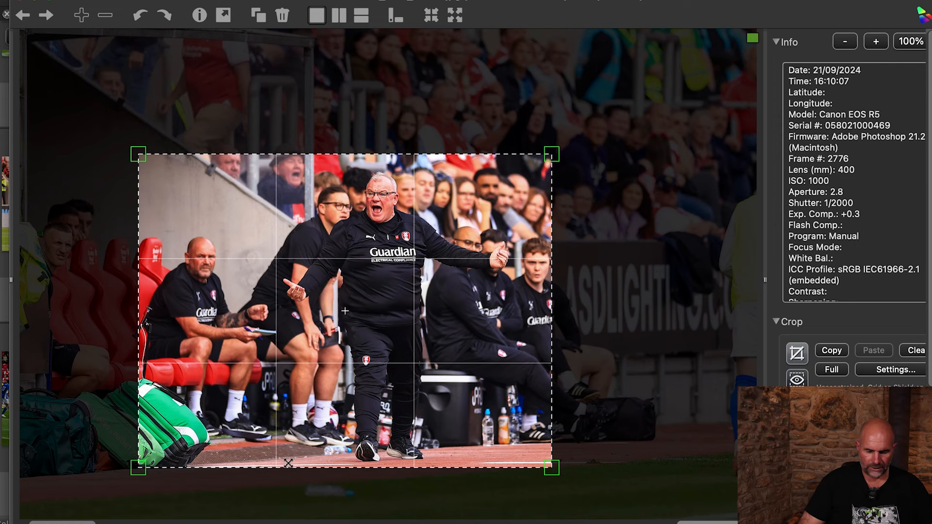
Step: Advance to frame 2787 and enlarge its crop to take in the whole bench and the crowd behind the shouting manager
key("Right")
left_click_drag(236, 472, 136, 476)
left_click_drag(513, 143, 644, 81)
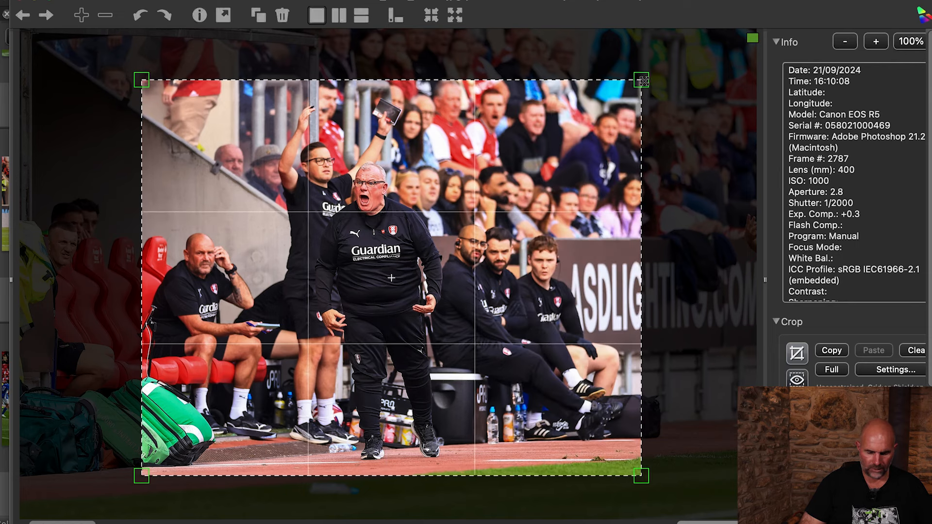
left_click_drag(141, 475, 132, 477)
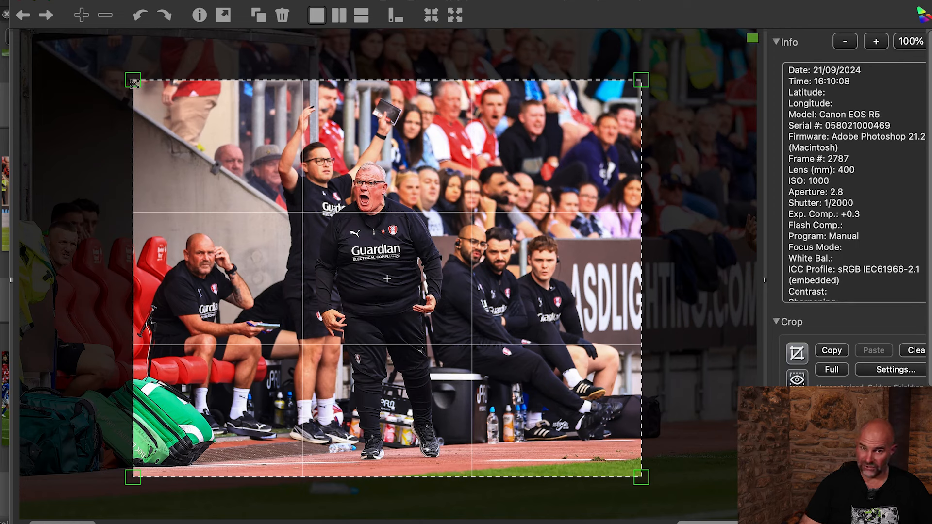
Step: Tighten the crop in frame 2787 to an upright format around the shouting manager and the colleague behind him
left_click_drag(134, 84, 292, 130)
left_click_drag(640, 127, 523, 130)
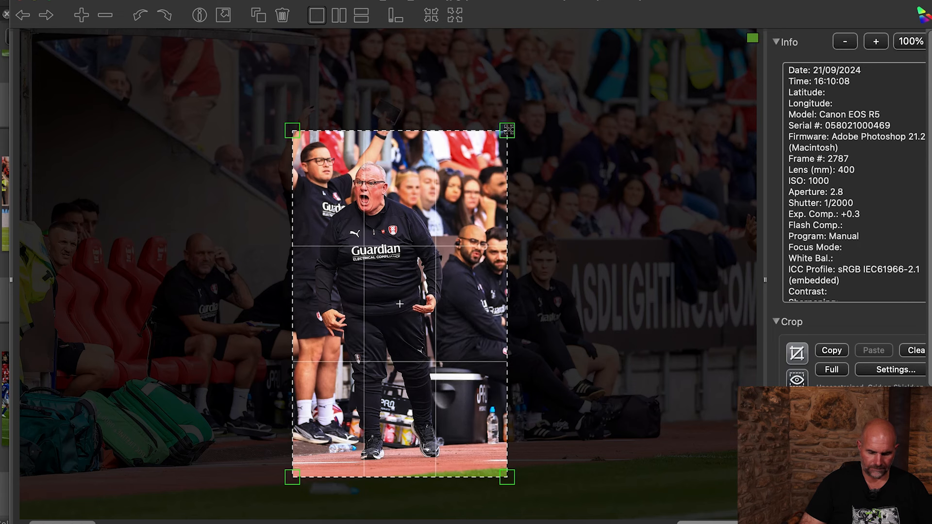
left_click_drag(400, 304, 374, 302)
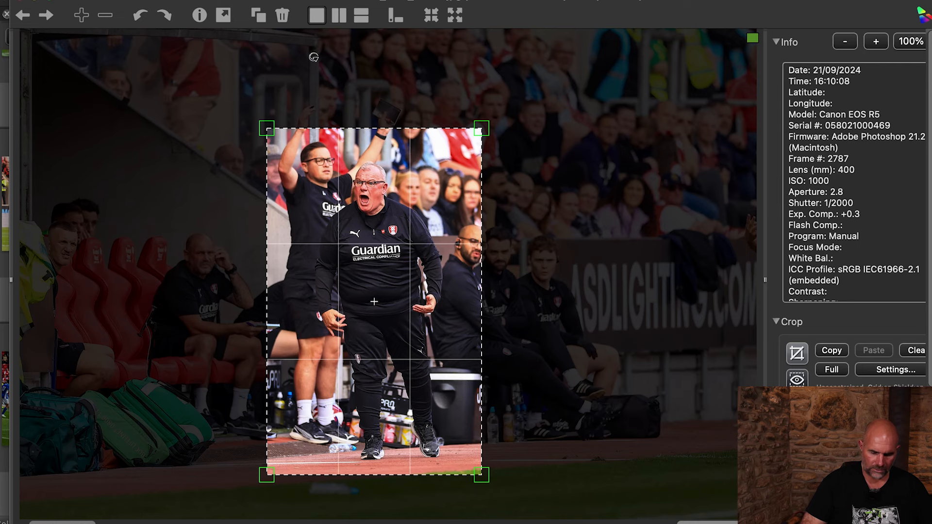
Step: Review the manager shot in frame 2814, the three-player duel in frame 2761 and the match ball close-up in frame 2809
key("Right")
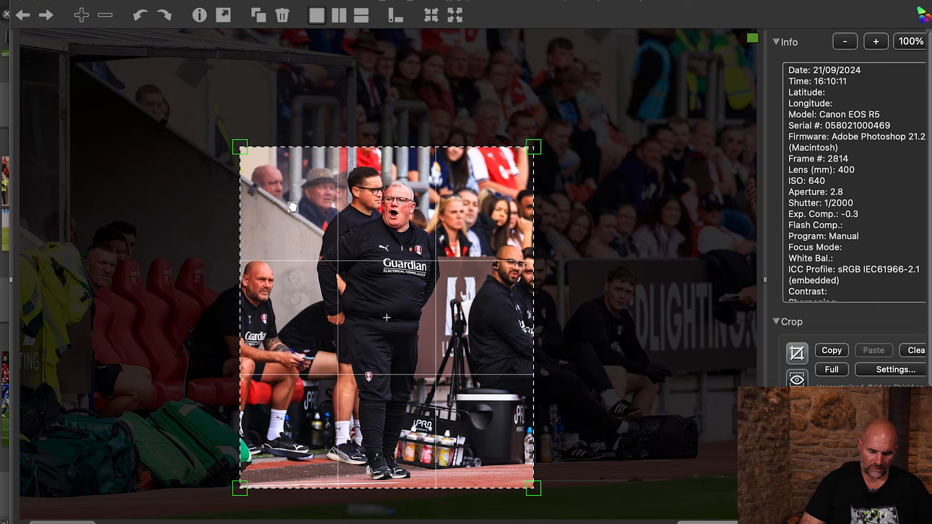
key("Right")
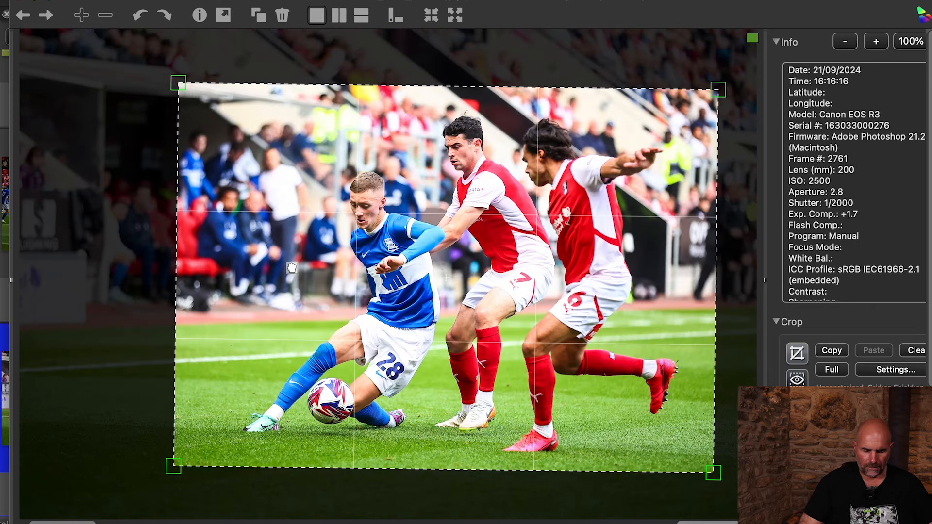
key("Right")
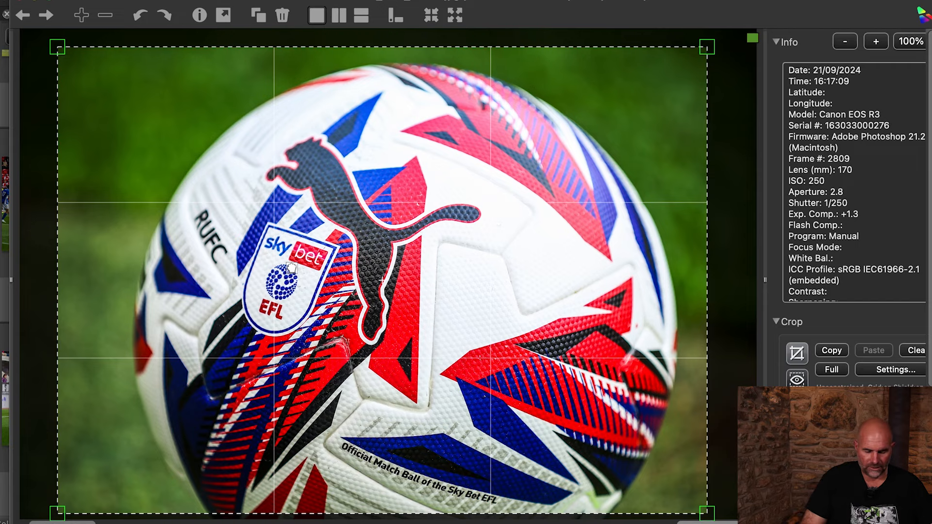
Step: Advance to frame 3044, try a wider crop of the crowd, and settle on a tighter one around the fan raising his fist
key("Right")
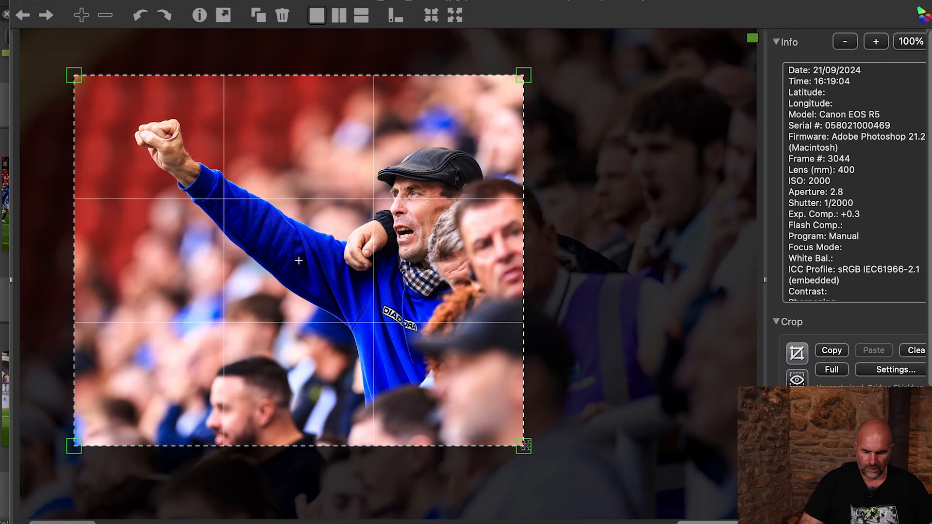
left_click_drag(525, 445, 684, 513)
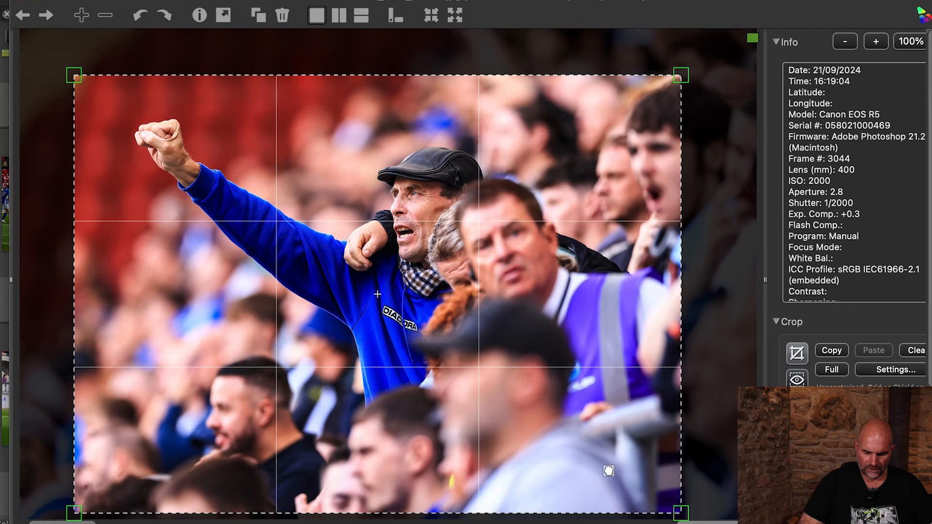
left_click_drag(678, 509, 530, 466)
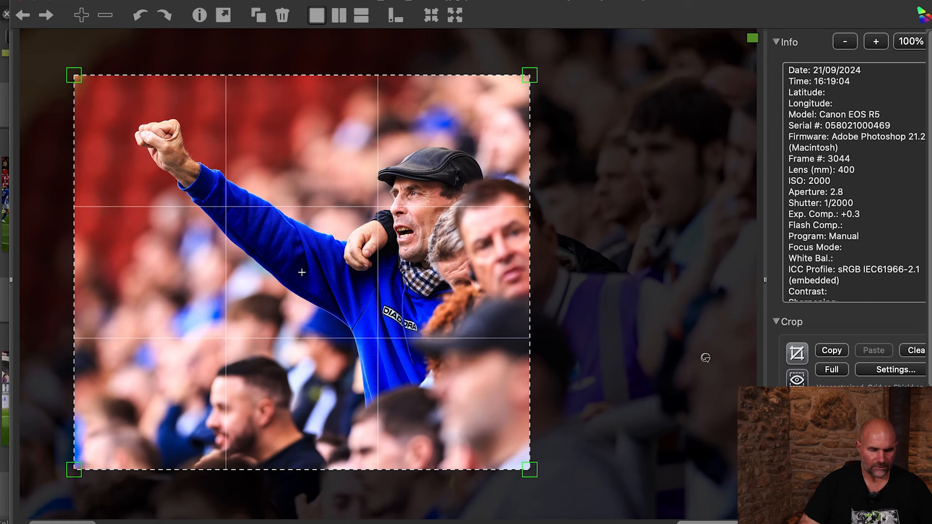
Step: Review the substitution board shot in frame 3104 and compare the goalmouth shot in frame 2874 with the tackle in frame 2901
key("Right")
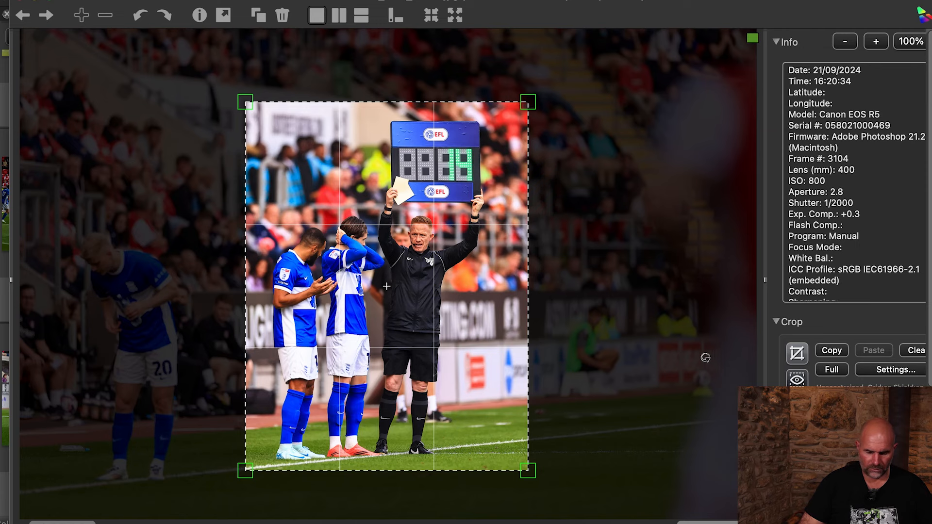
key("Right")
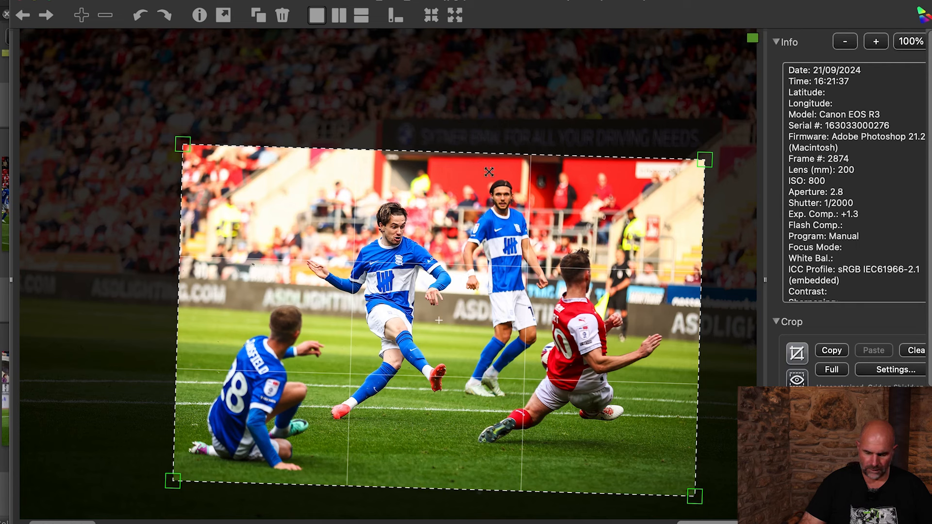
key("Right")
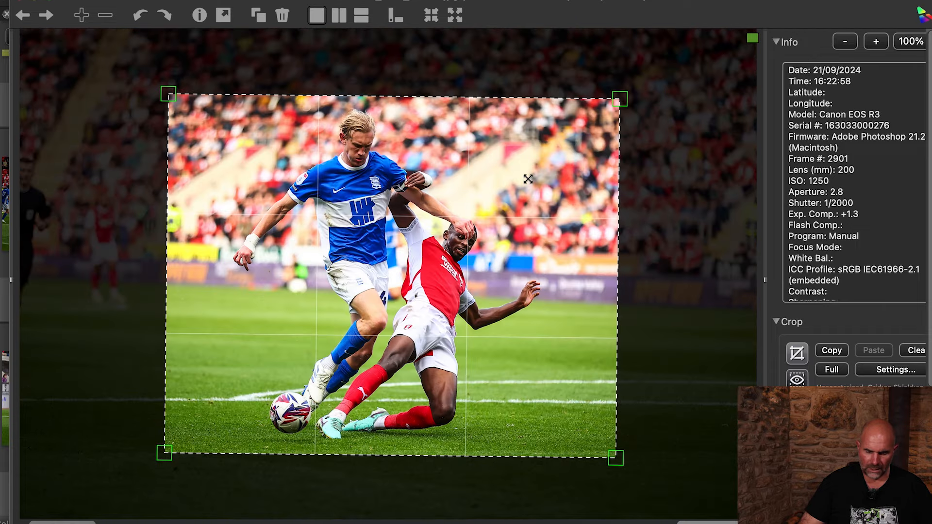
key("Left")
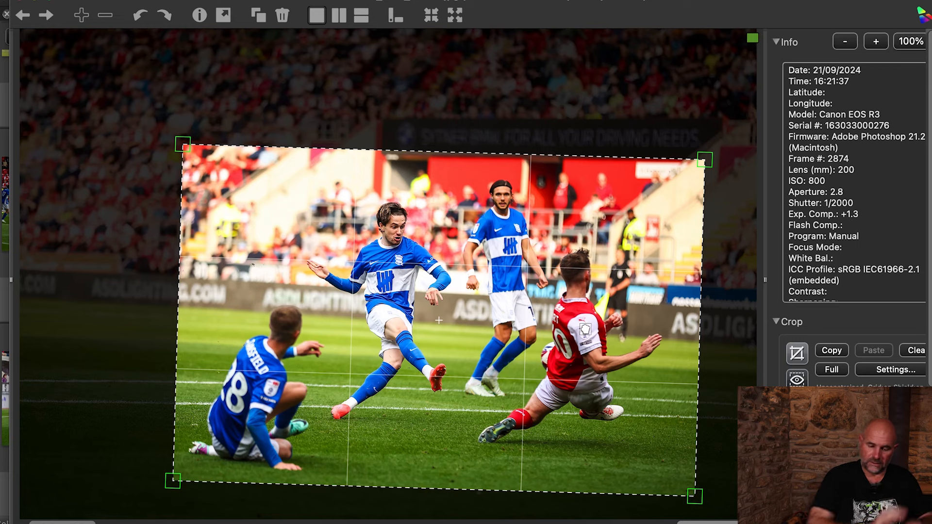
key("Right")
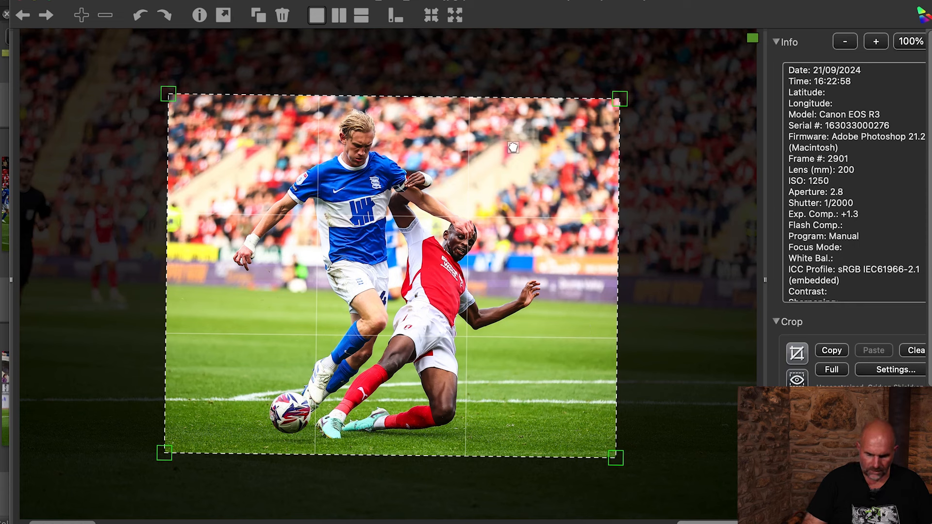
Step: Review the cropped frames from 3382 to 3864, covering player duels, the referee, the manager, the yellow card, the stand and the shirt number
key("Right")
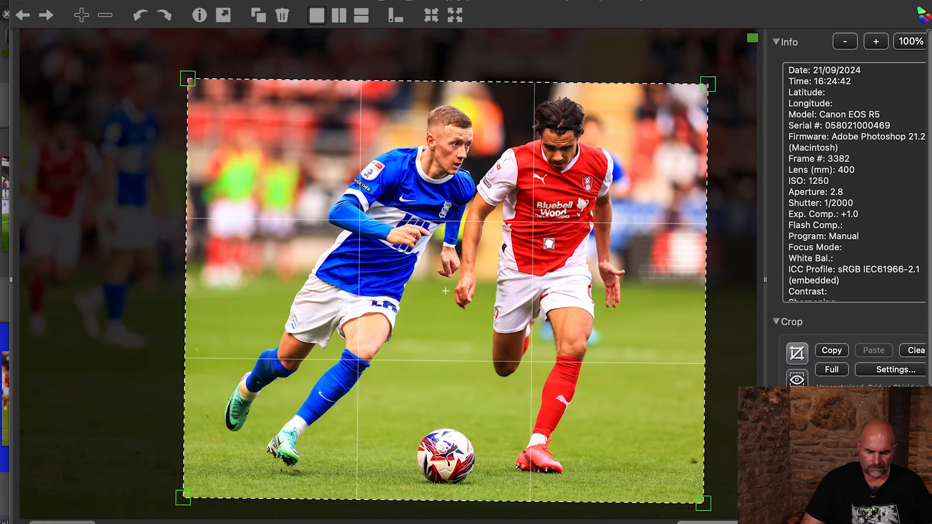
key("Right")
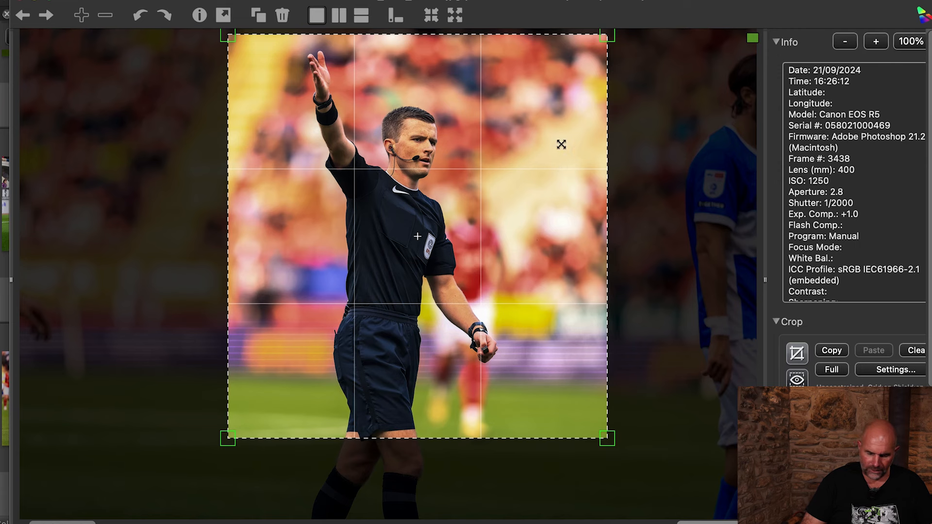
key("Right")
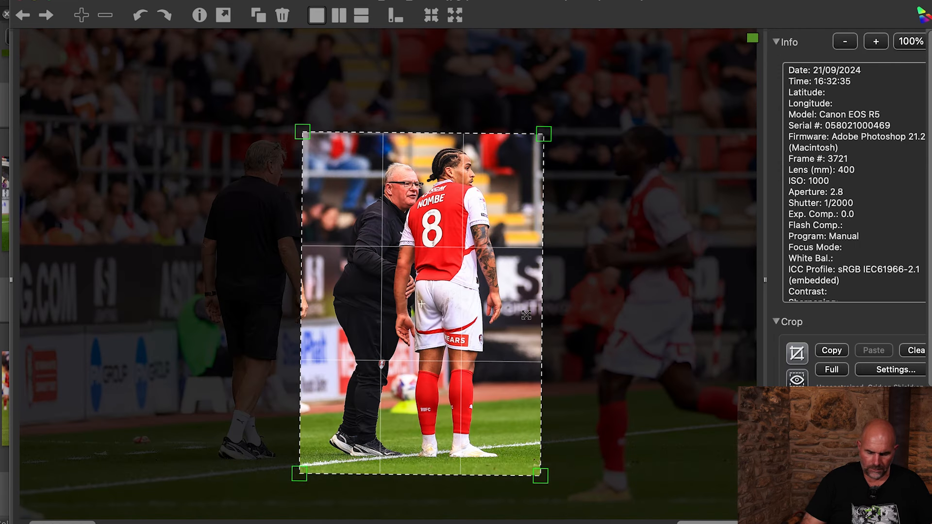
key("Right")
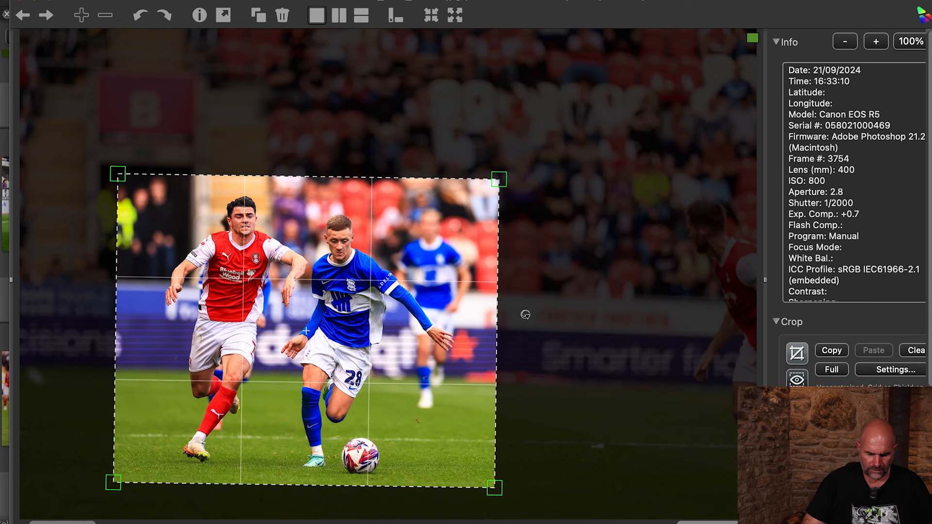
key("Right")
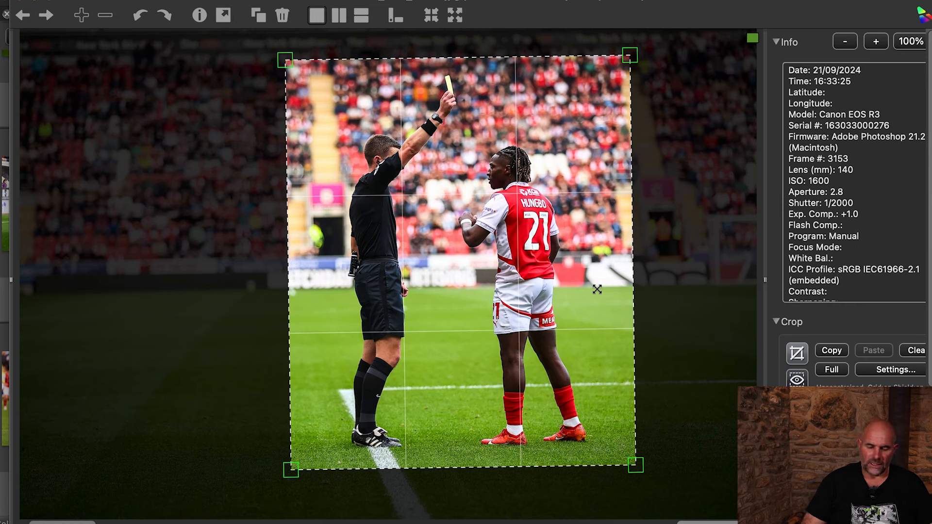
key("Right")
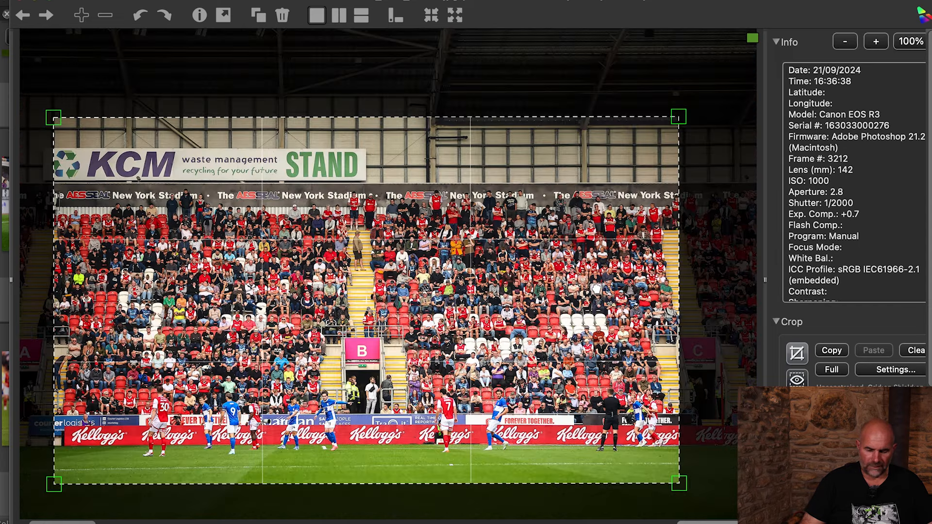
key("Right")
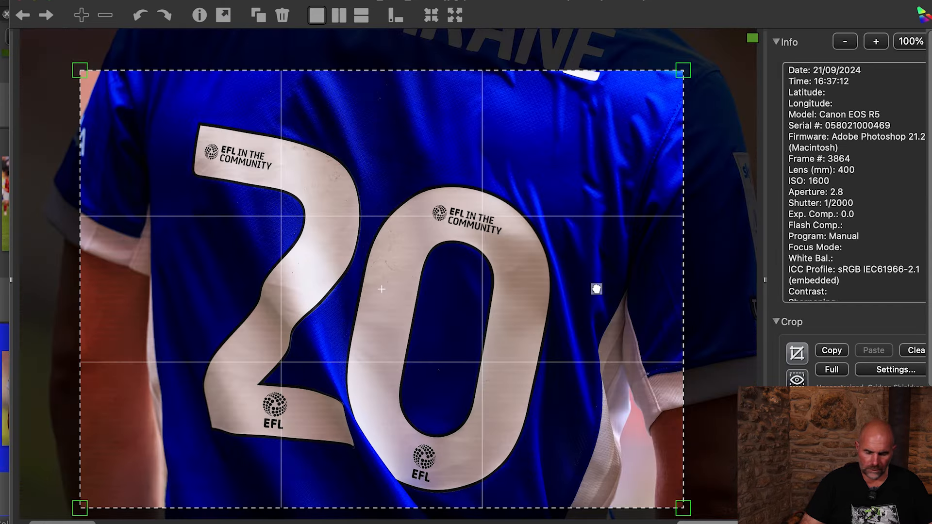
Step: Review the next frames from 3879 to 4000: the match ball, referee profile, sleeve badge, yellow card, player huddle and walking referee
key("Right")
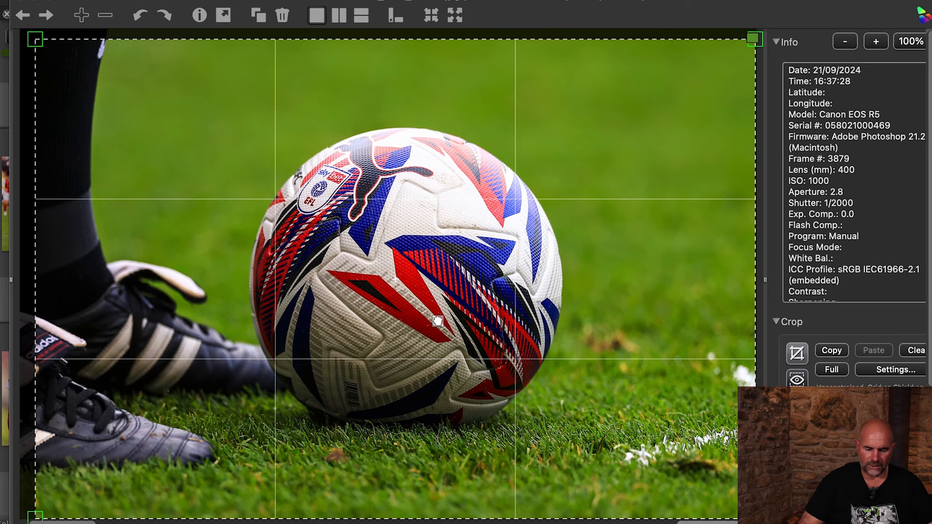
key("Right")
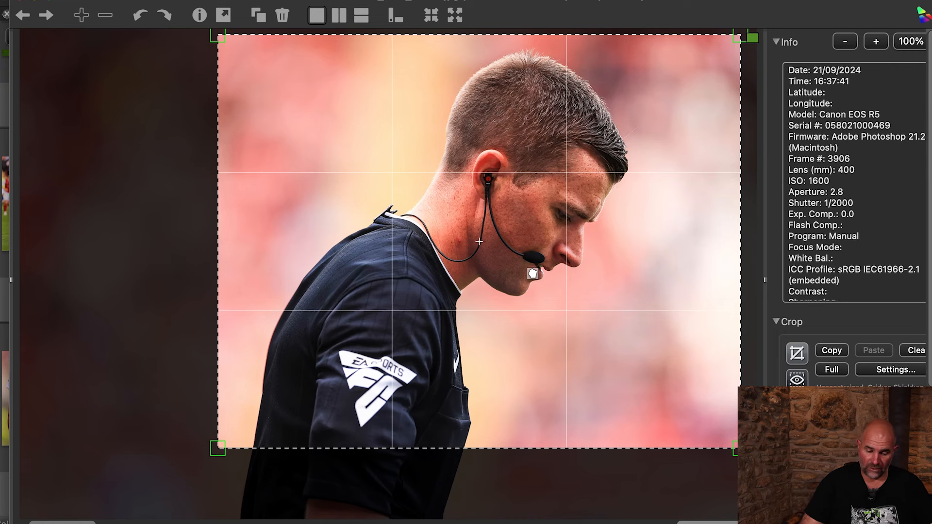
key("Right")
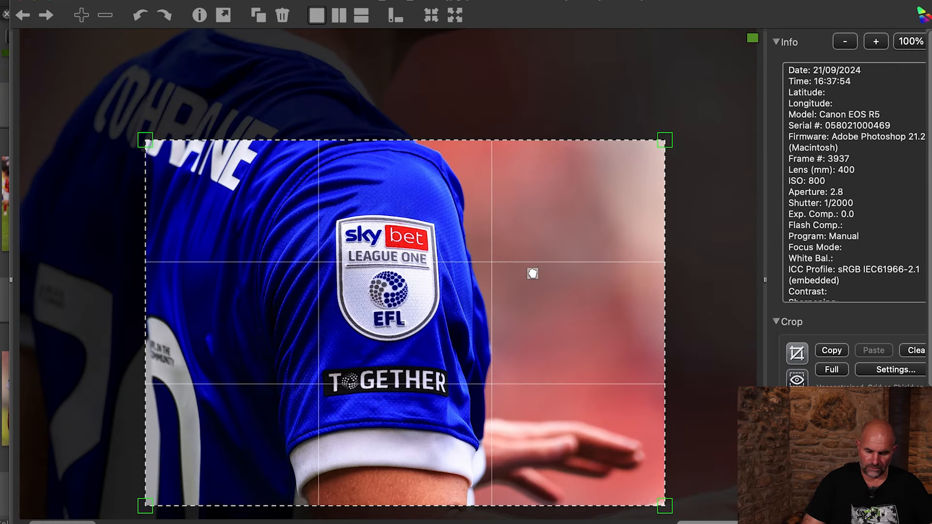
key("Right")
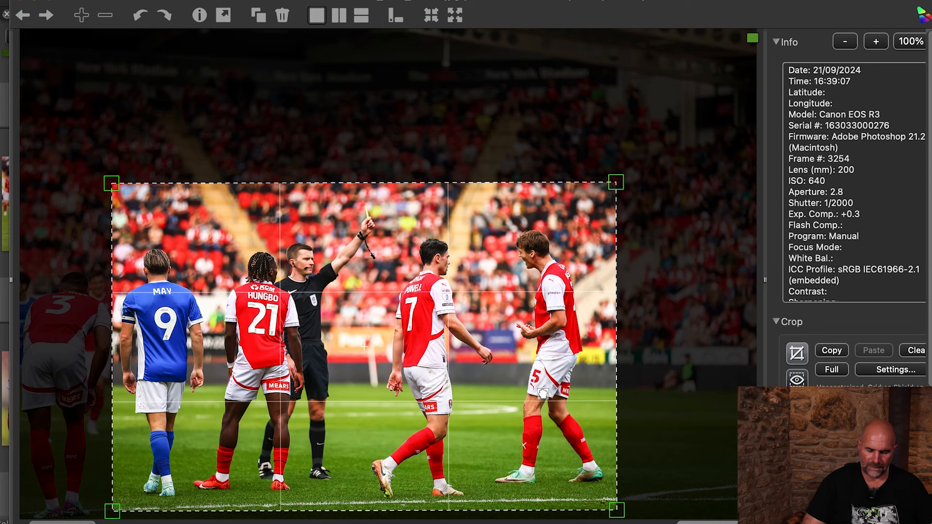
key("Right")
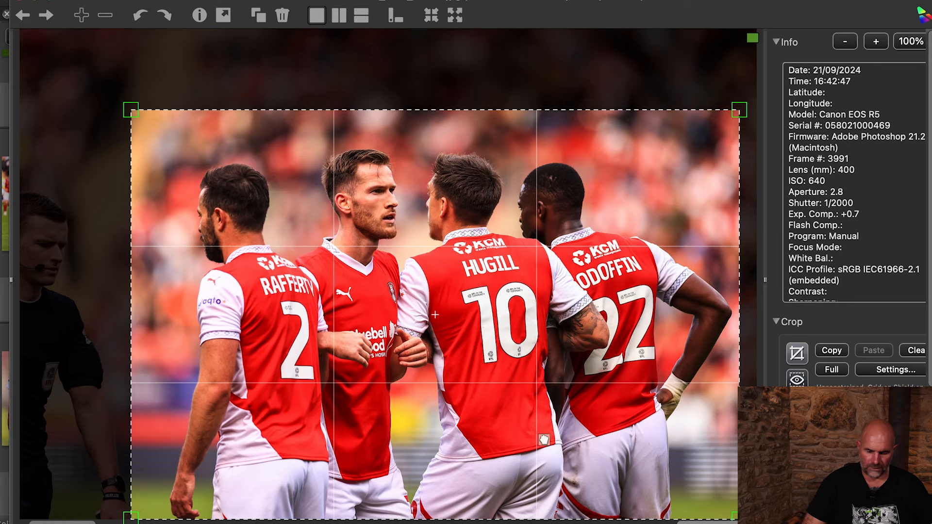
key("Right")
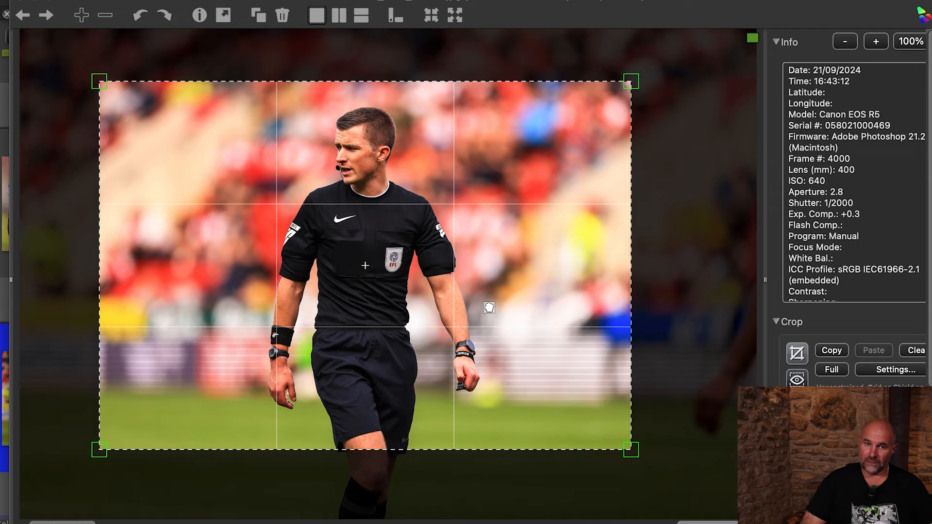
Step: Switch to the EFL referee appointments page in the browser to view the published referee photo, and return to the photo preview
key("ctrl+Up")
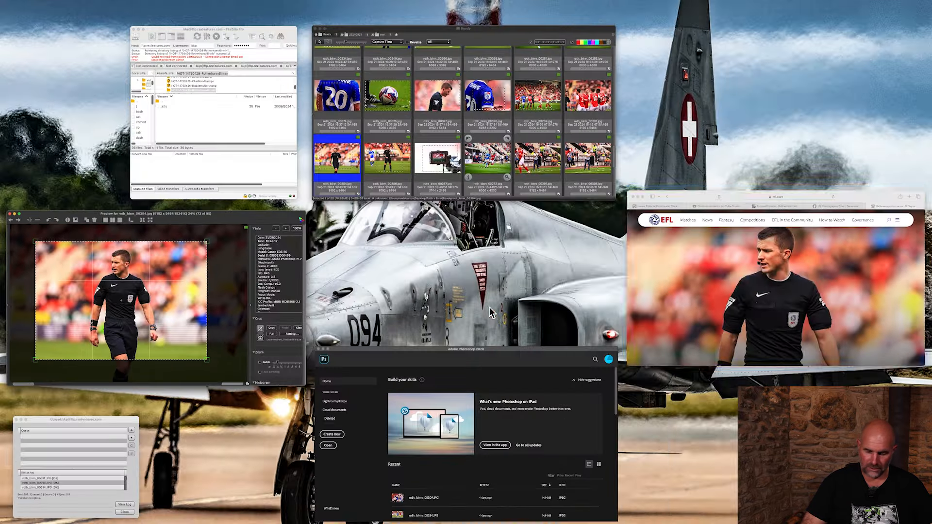
left_click(775, 302)
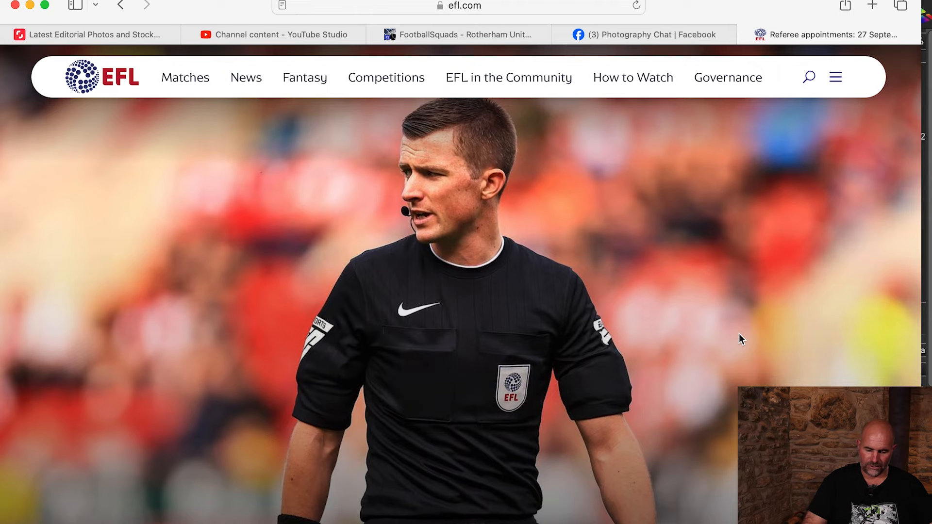
key("ctrl+Up")
left_click(213, 292)
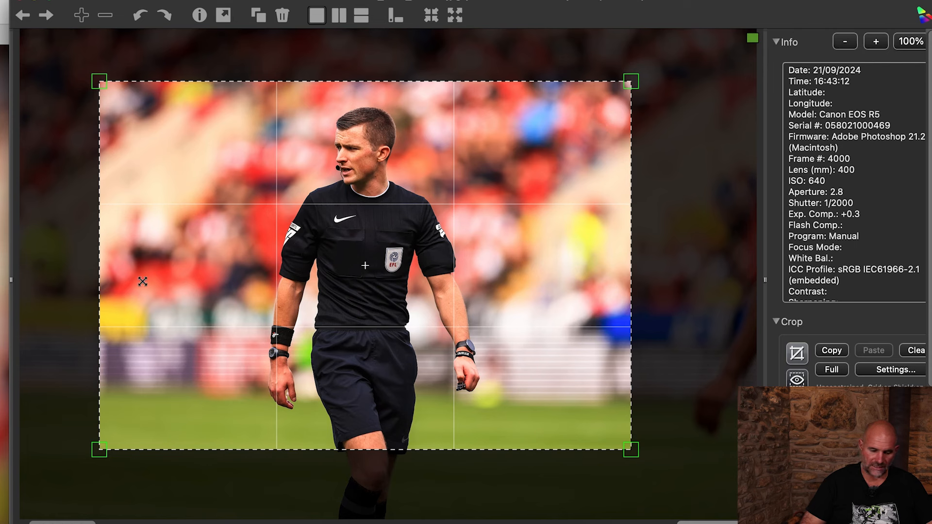
Step: Try a taller crop on the referee in frame 4000, restore its upper edge, and narrow both sides into a portrait crop
left_click_drag(634, 84, 635, 46)
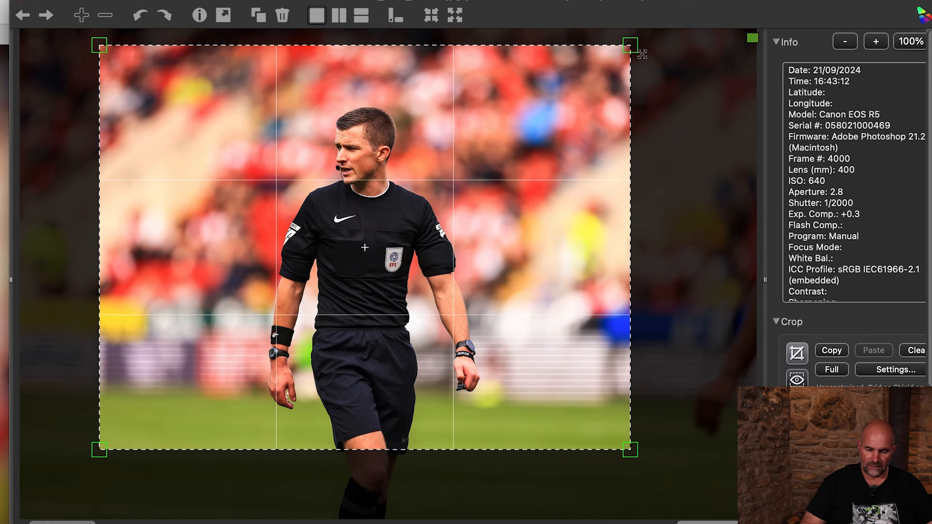
left_click_drag(631, 45, 632, 80)
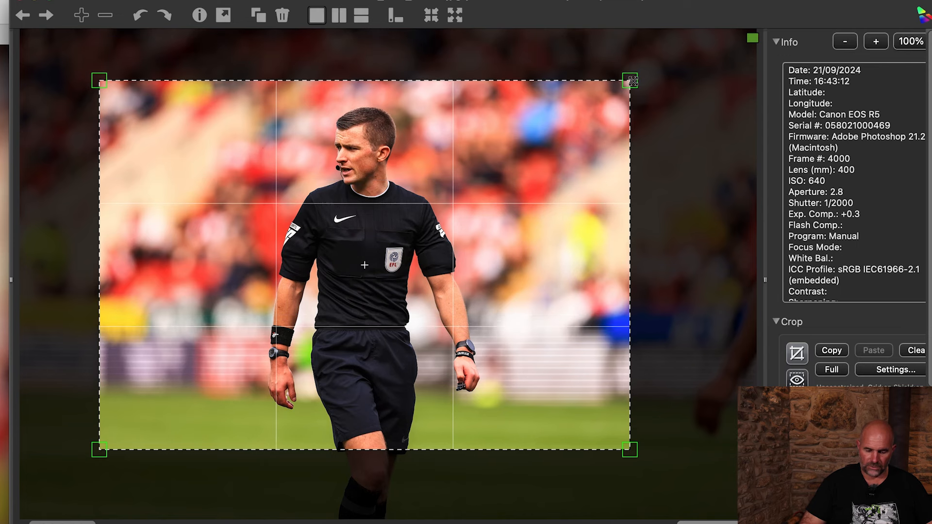
left_click_drag(633, 450, 504, 451)
left_click_drag(124, 447, 210, 446)
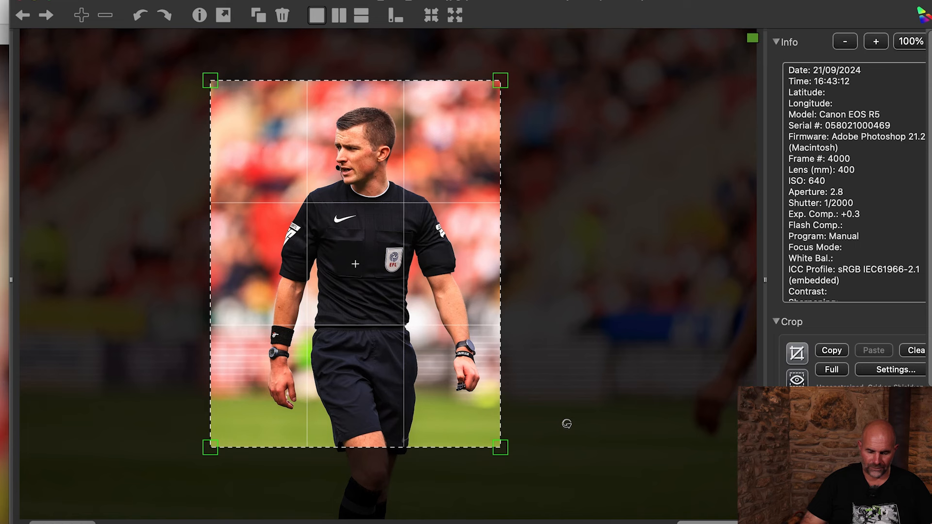
Step: Review the whistling referee in frame 4030, the camera monitor in frame 3424, and the shouting manager in frames 4070 and 4088
key("Right")
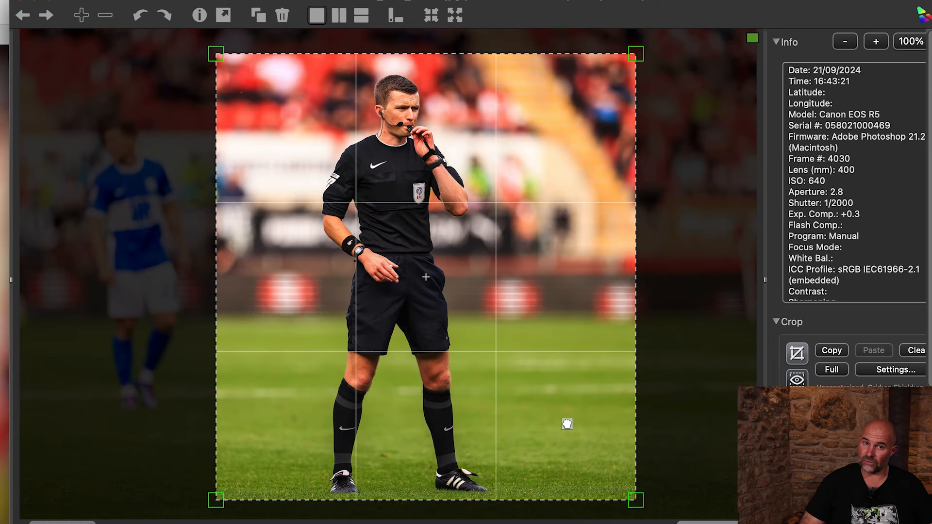
key("Right")
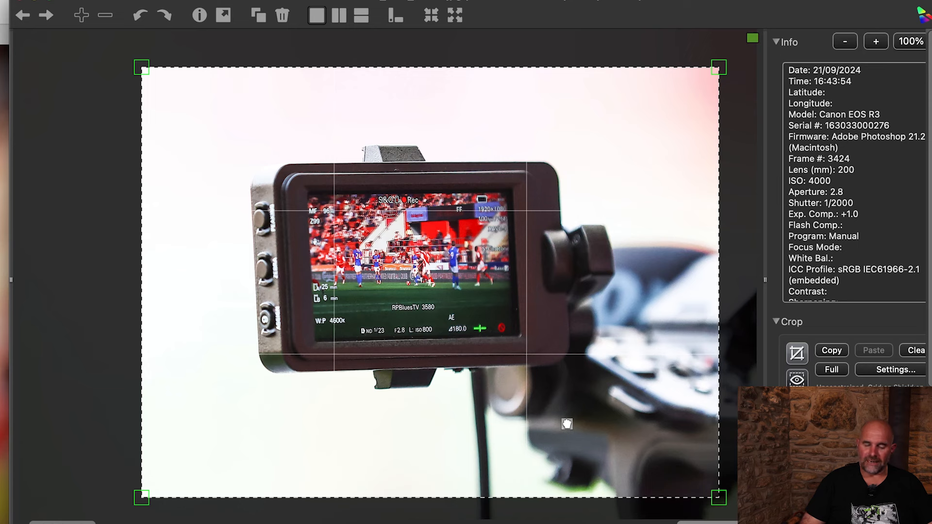
key("Right")
key("Right")
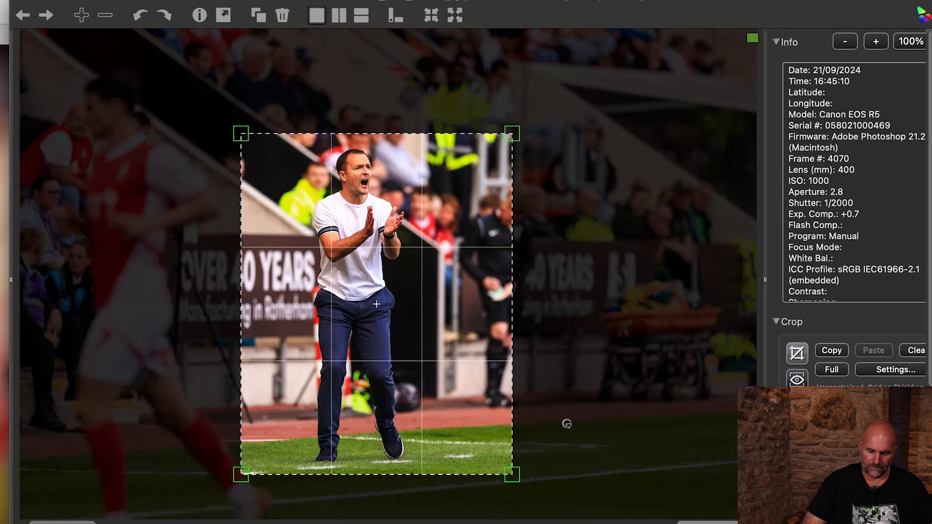
key("Right")
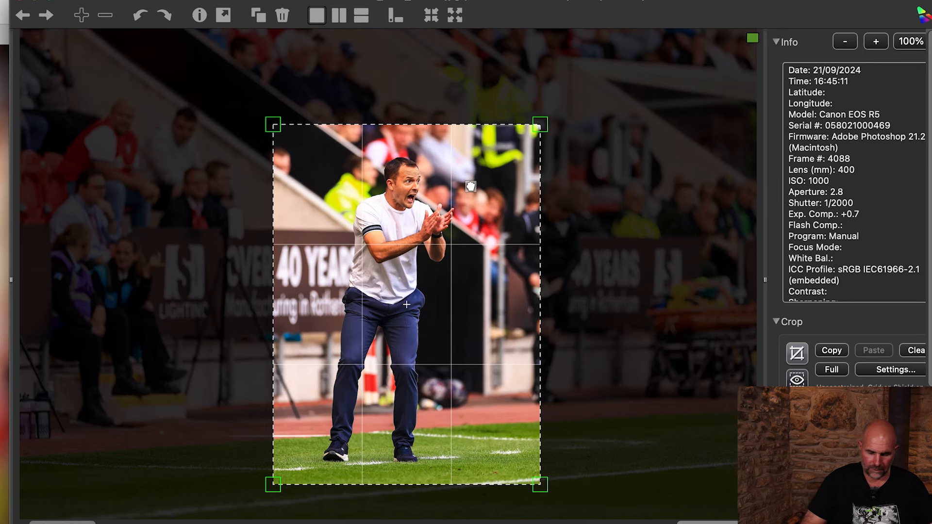
Step: Review the full-time celebration frames from 3673 to 3817 and the manager clenching his fists in frame 4516
key("Right")
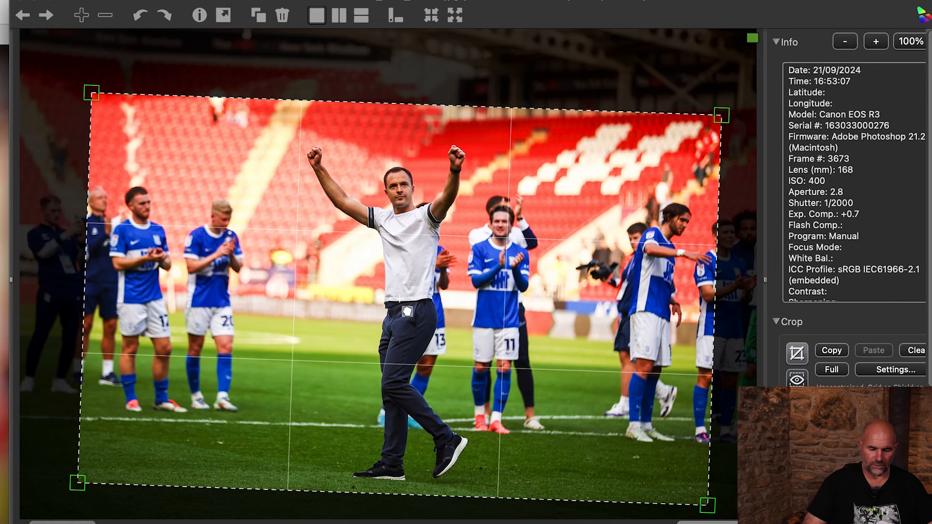
key("Right")
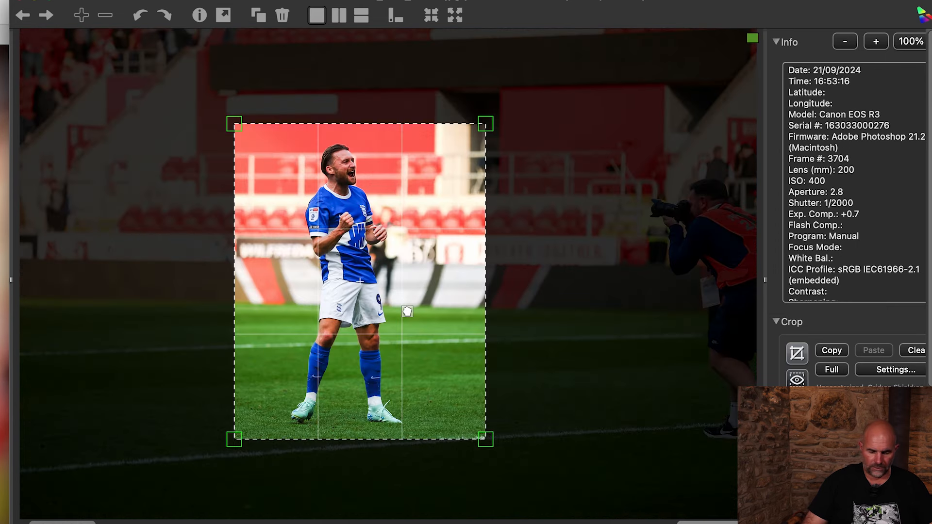
key("Right")
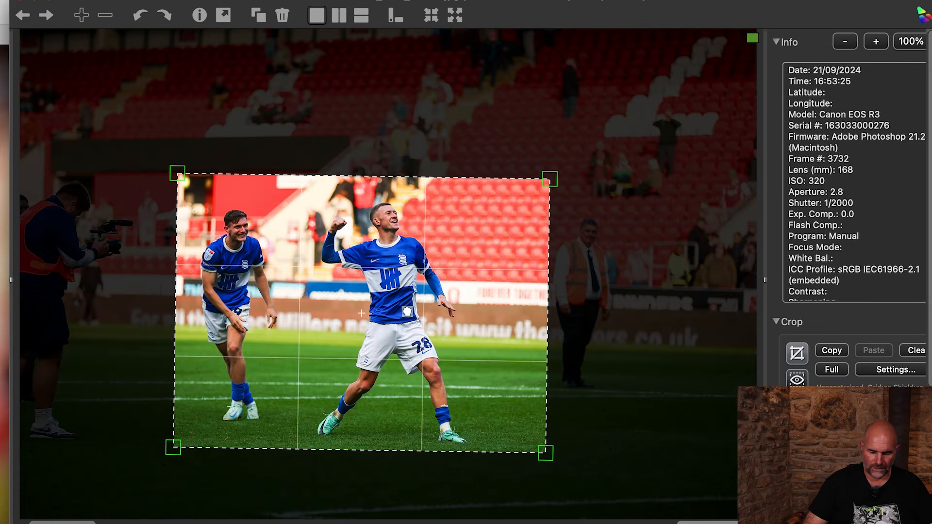
key("Right")
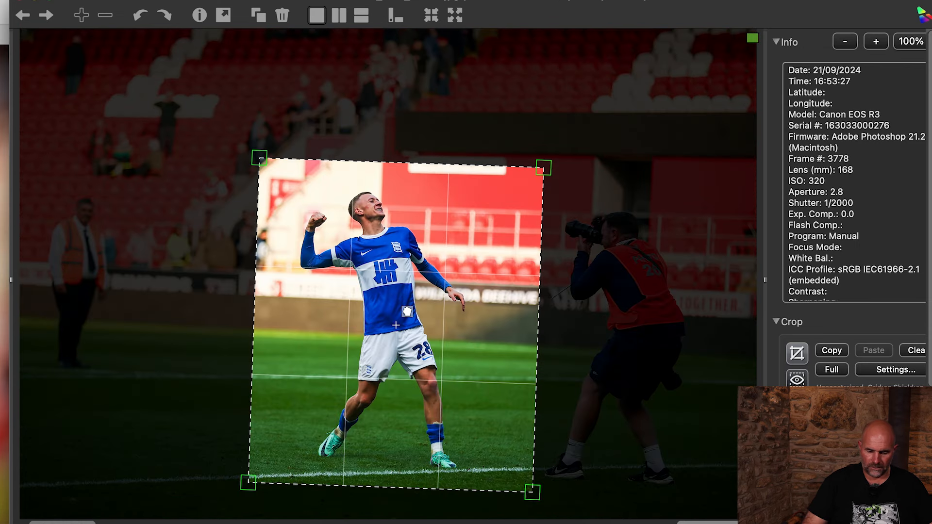
key("Right")
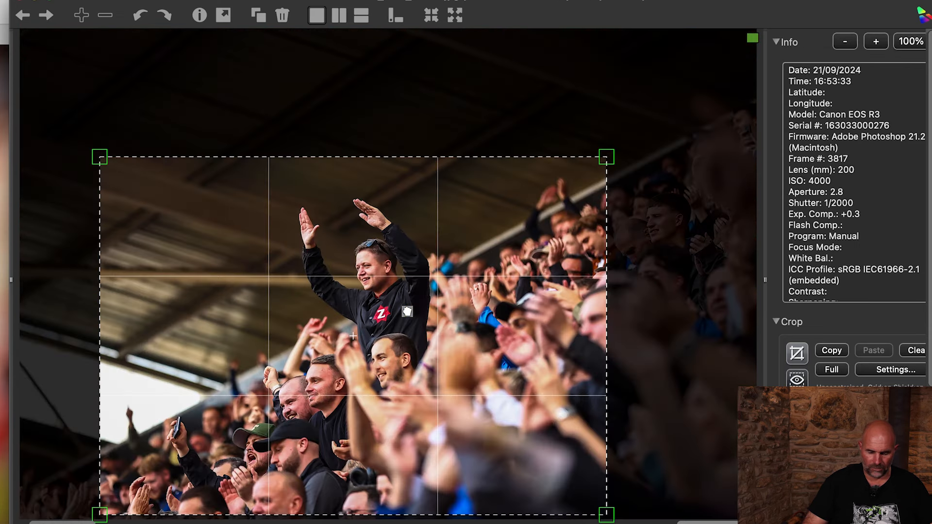
key("Right")
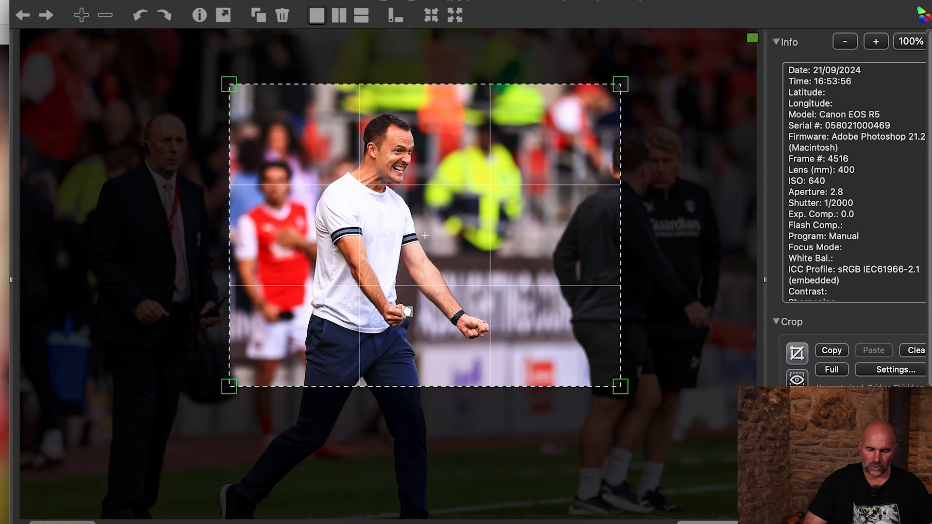
Step: Go back through the celebration frames to the clapping manager in frame 4088, and recheck his raised-arms shot in frame 3673
key("Left")
key("Left")
key("Left")
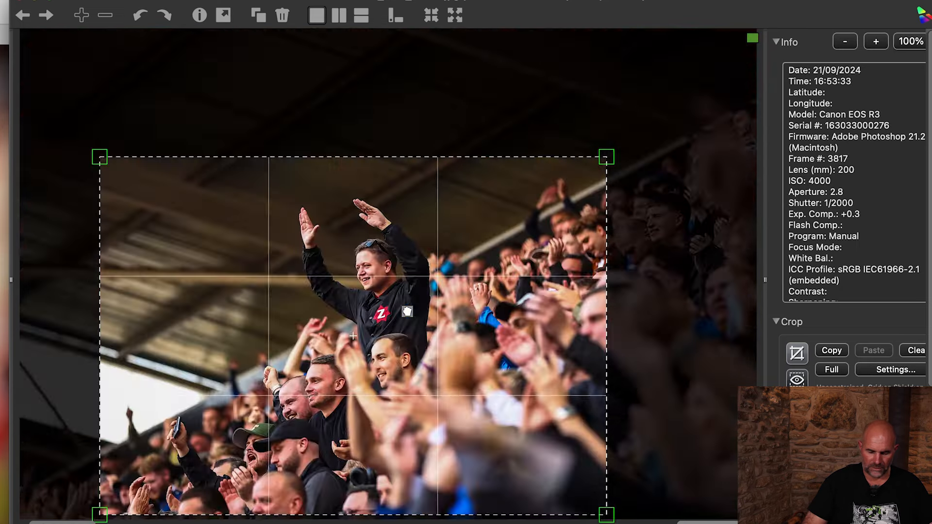
key("Right")
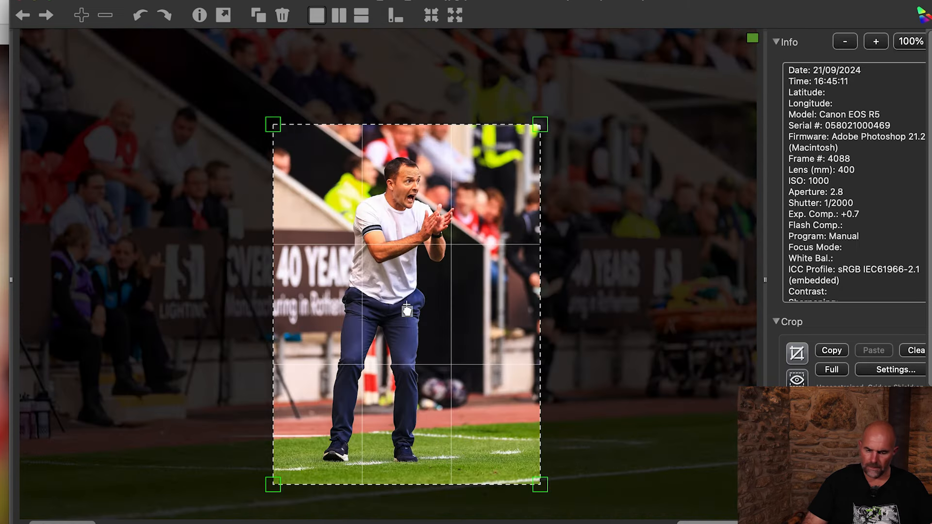
key("Right")
key("Right")
key("Right")
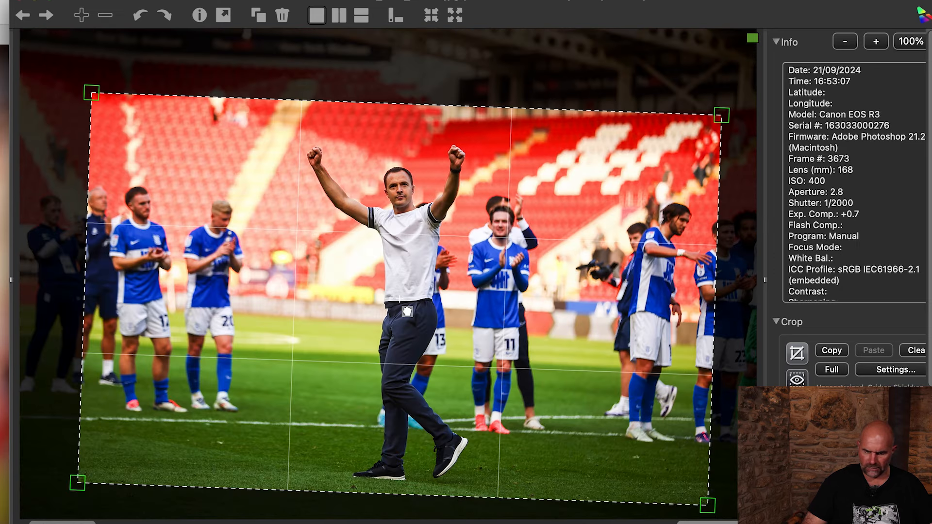
key("Right")
key("Left")
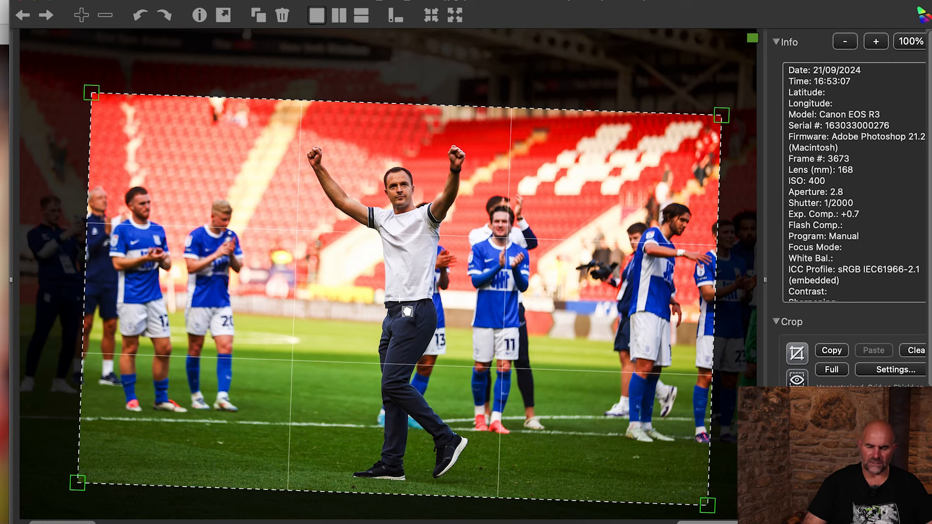
Step: Recheck the player celebration in frame 3704 and the applauding fans in frame 3817, and advance to the manager's greeting in frame 4531
key("Right")
key("Right")
key("Right")
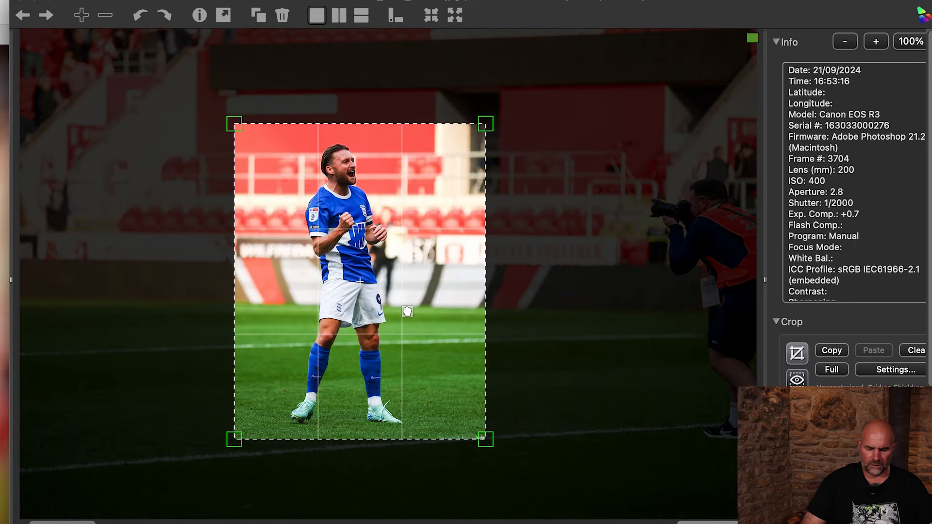
key("Right")
key("Right")
key("Right")
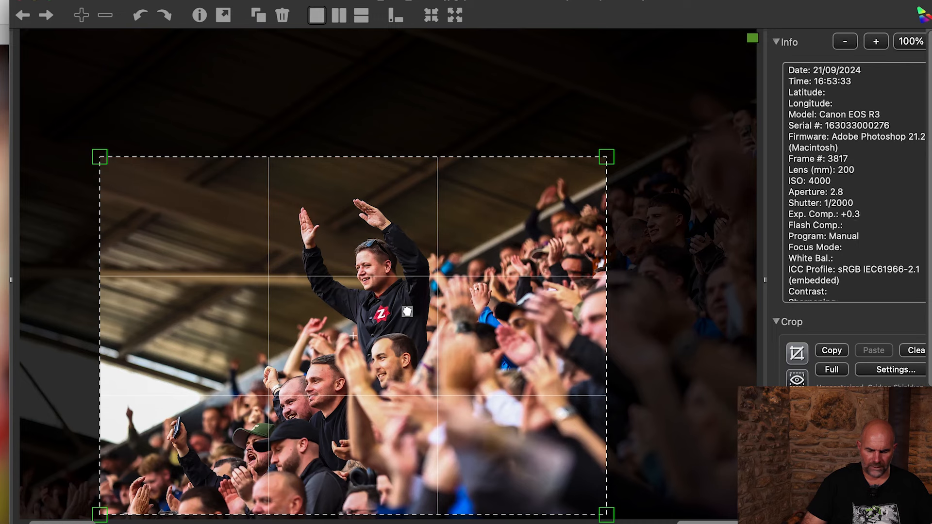
key("Right")
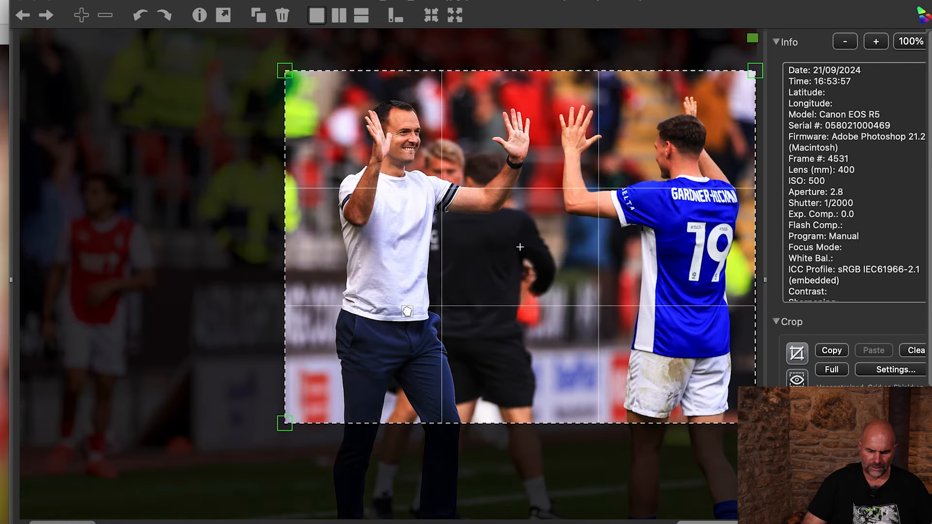
Step: Compare the manager's fist-clench in frame 4516 with his raised-hands greeting of player 19 in frame 4531
key("Right")
key("Left")
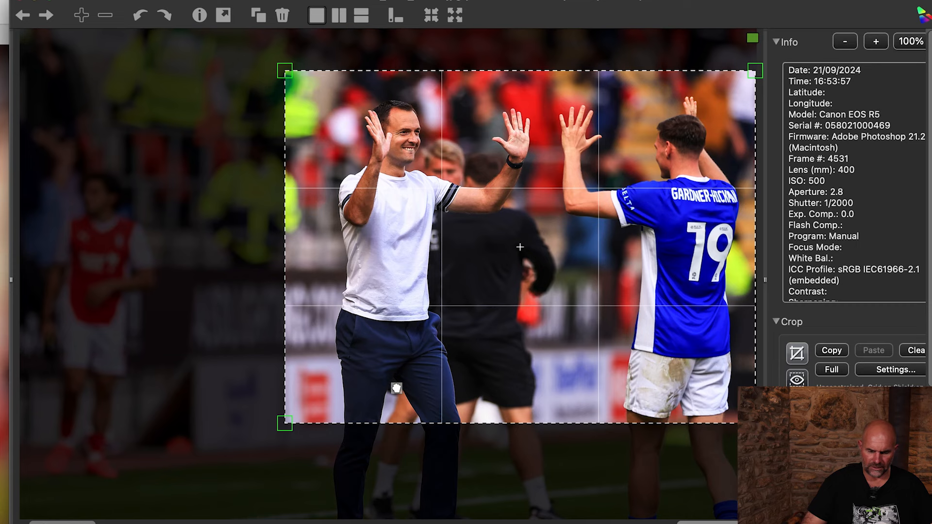
key("Right")
key("Left")
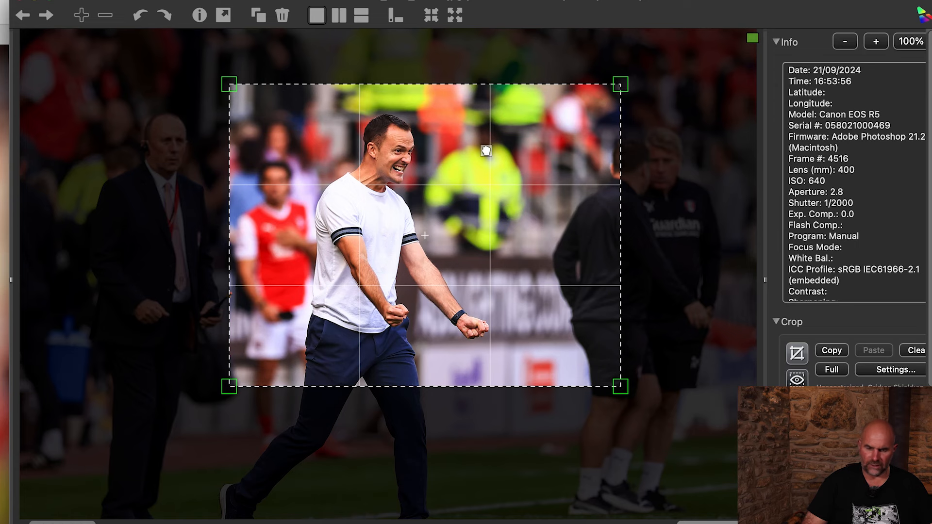
key("Right")
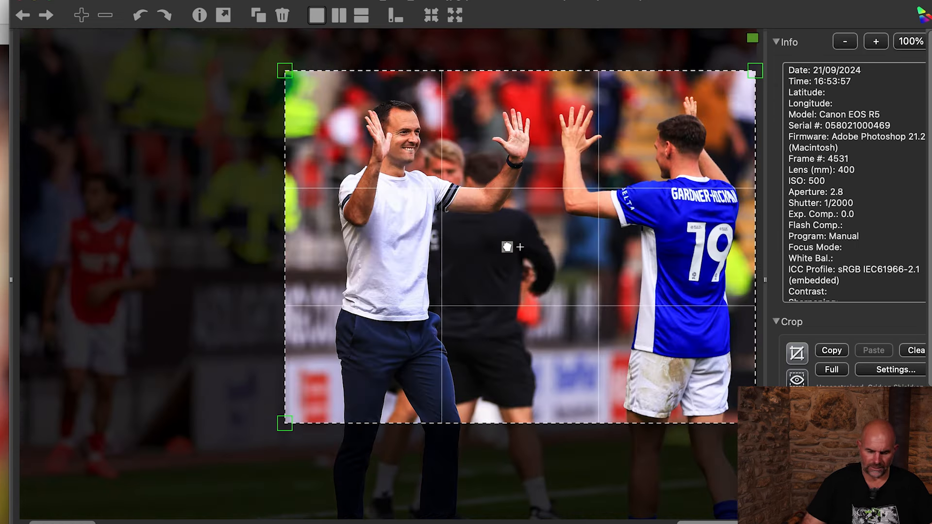
Step: Review the manager embracing his players in frame 4547 and compare his fist-pump shots in frames 4566 and 4571
key("Right")
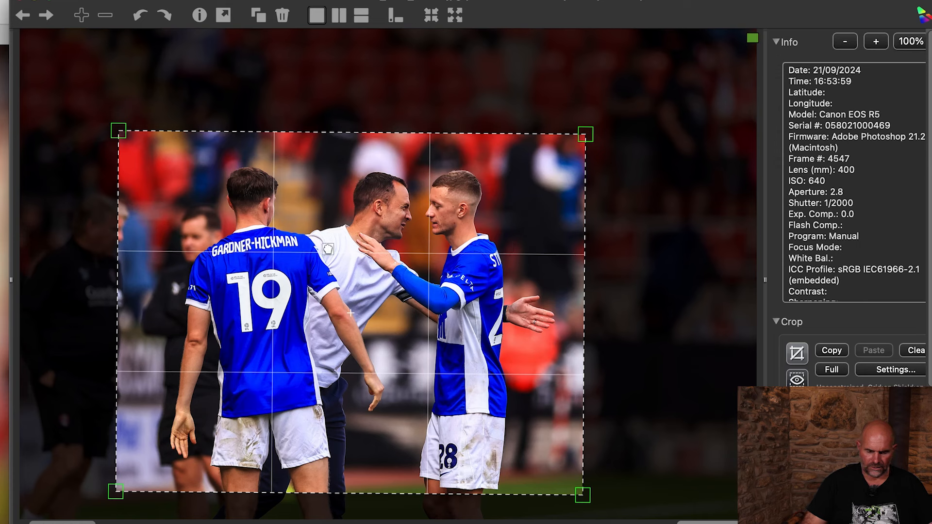
key("Right")
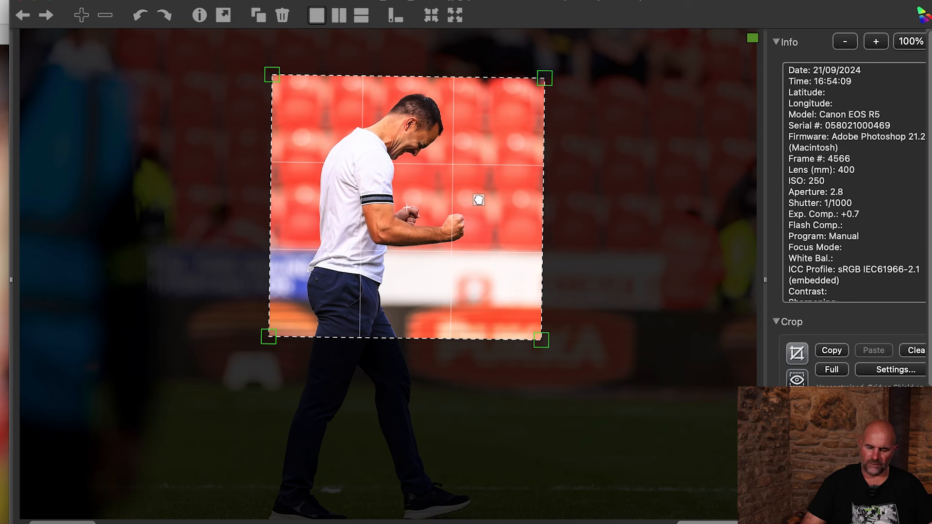
key("Right")
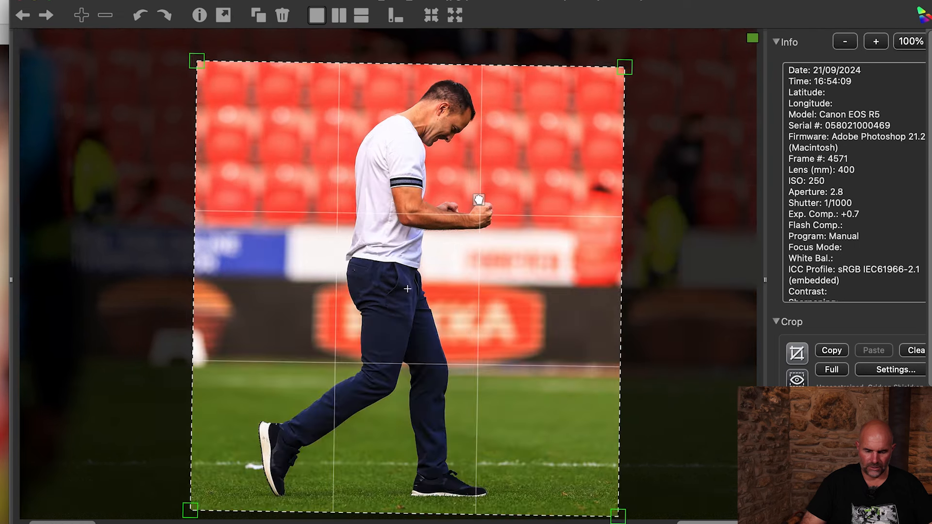
Step: Compare the manager's fist-pump frames 4566 and 4571, and review the singing fans in frames 3935 and 3999
key("Left")
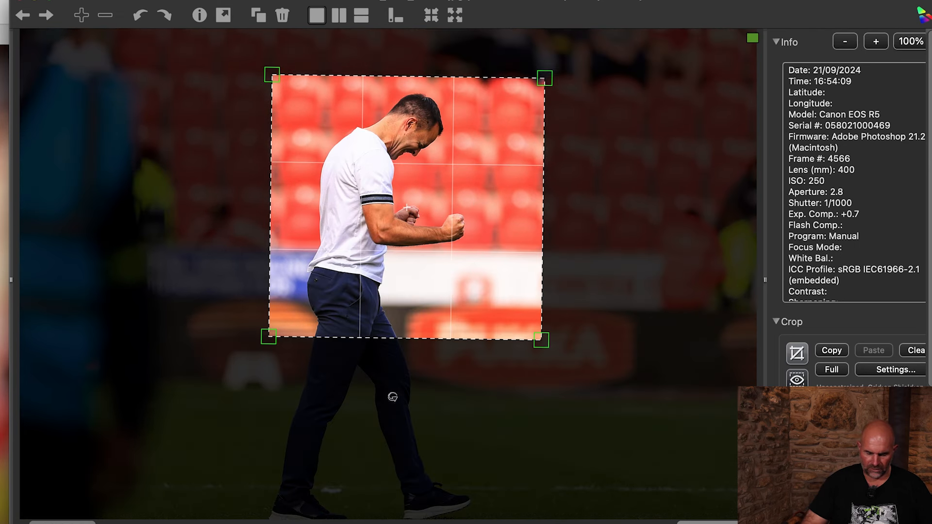
key("Right")
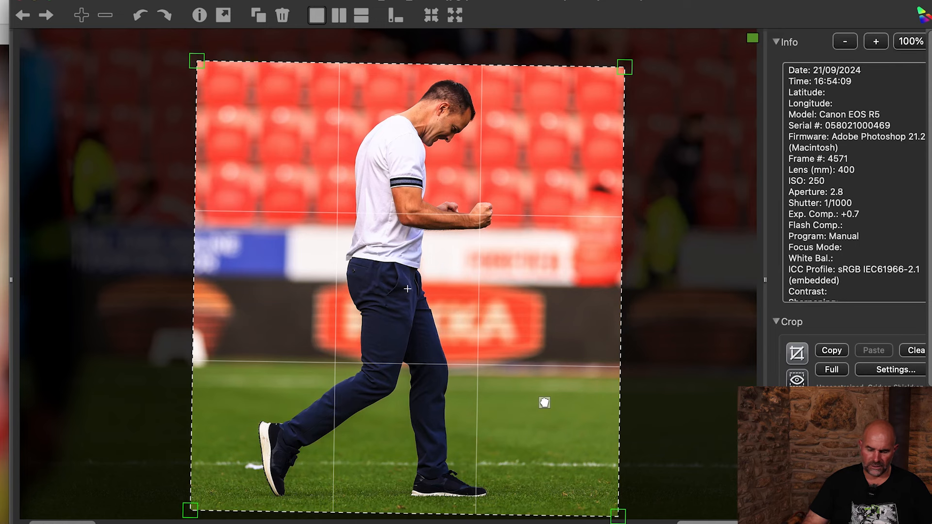
key("Right")
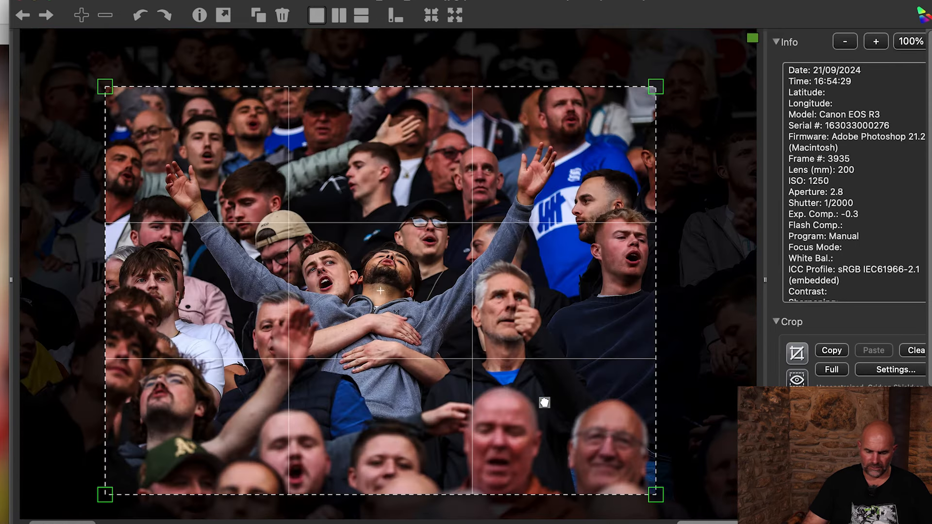
key("Right")
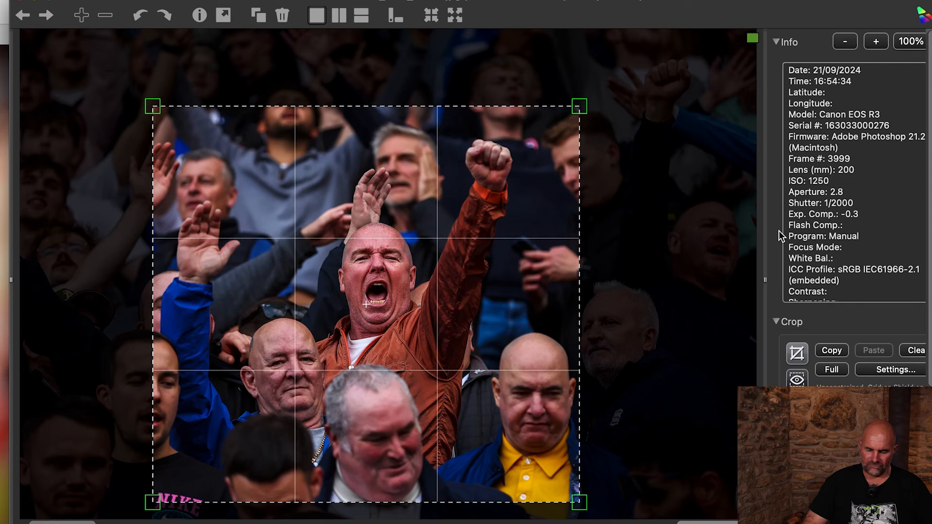
Step: Try wider crops on either side of the shouting fan in frame 3999, and settle on a slightly widened crop around him
left_click_drag(583, 109, 675, 105)
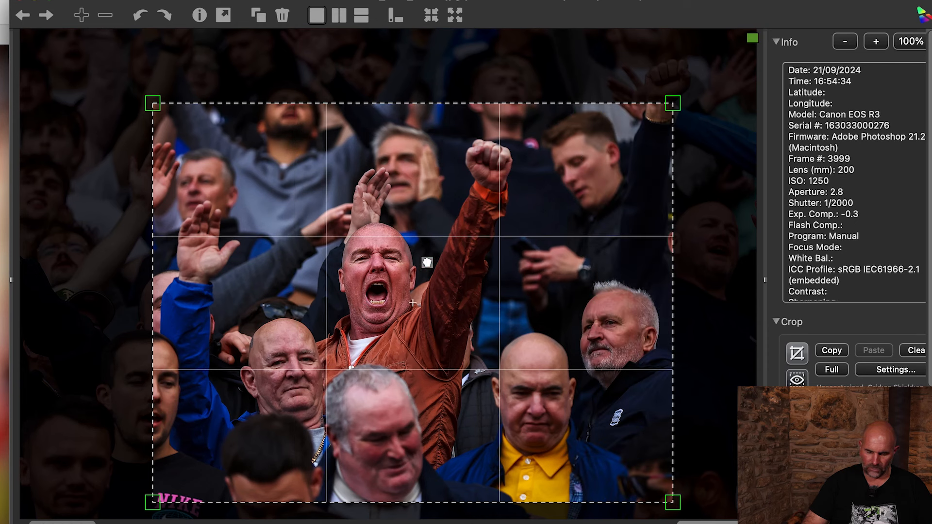
left_click_drag(673, 104, 586, 105)
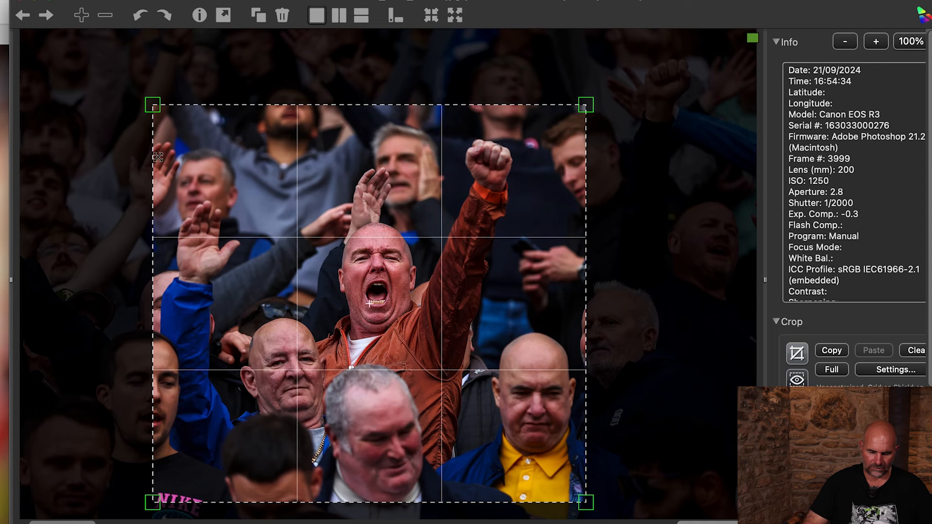
left_click_drag(153, 105, 80, 125)
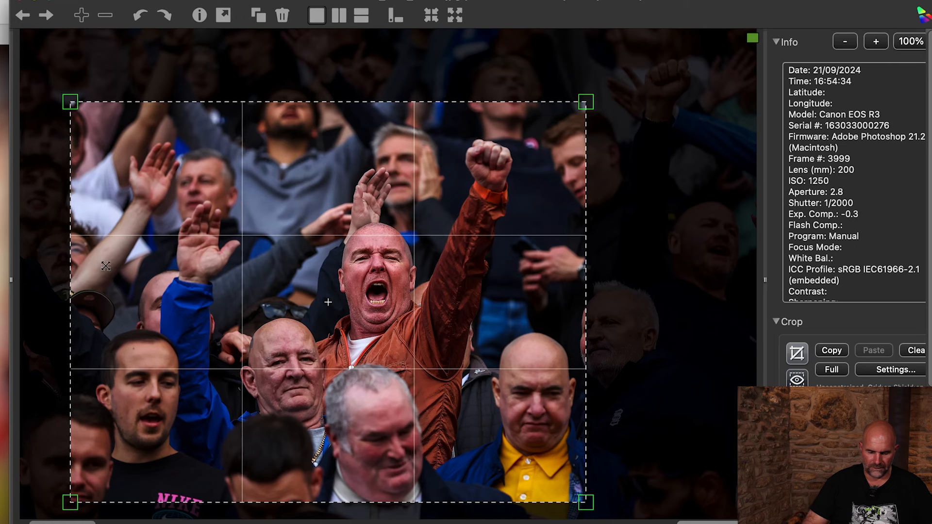
left_click_drag(70, 102, 143, 103)
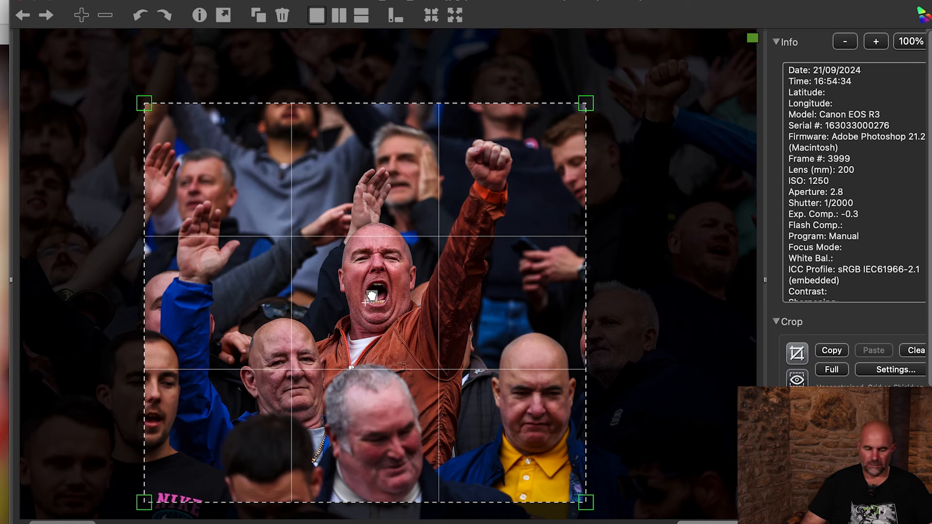
Step: Slightly tighten the upper and right edges of the crop on the cheering fans in frame 4091
key("Right")
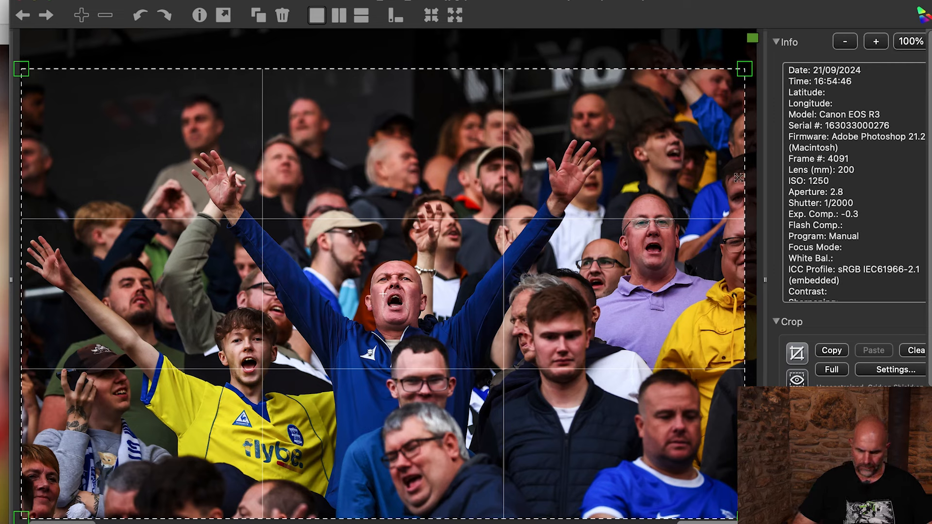
mouse_move(750, 69)
left_mouse_down()
mouse_move(631, 73)
mouse_move(743, 74)
left_mouse_up()
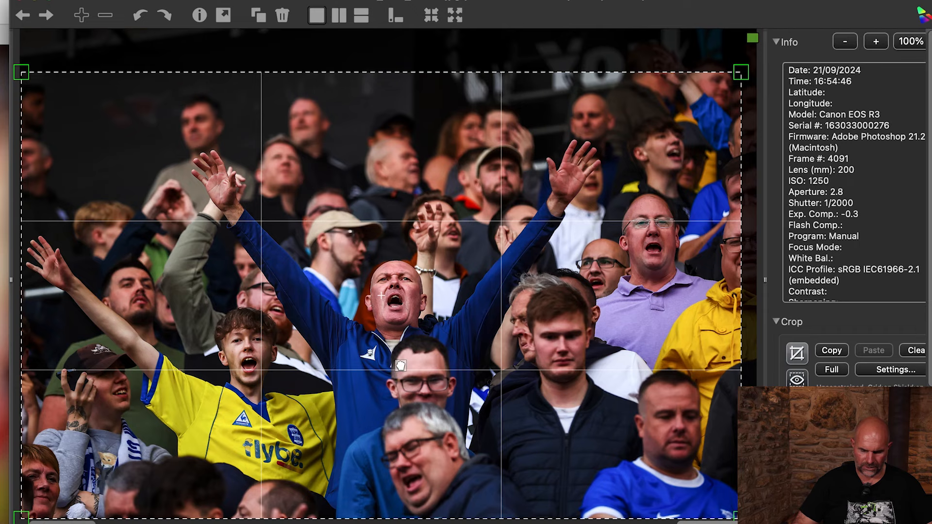
Step: Compare the smiling manager among his players in frames 4693 and 4702, and review his applause in frames 4733 and 4901
key("Right")
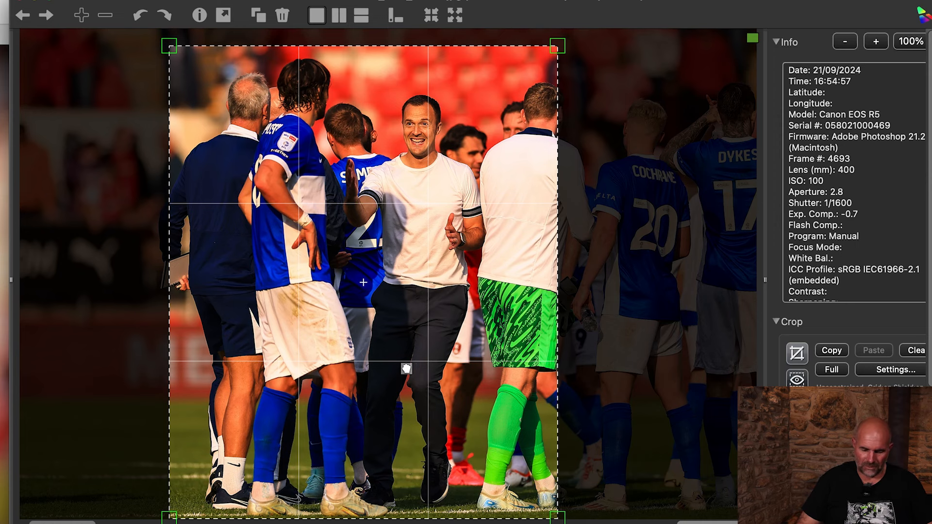
key("Right")
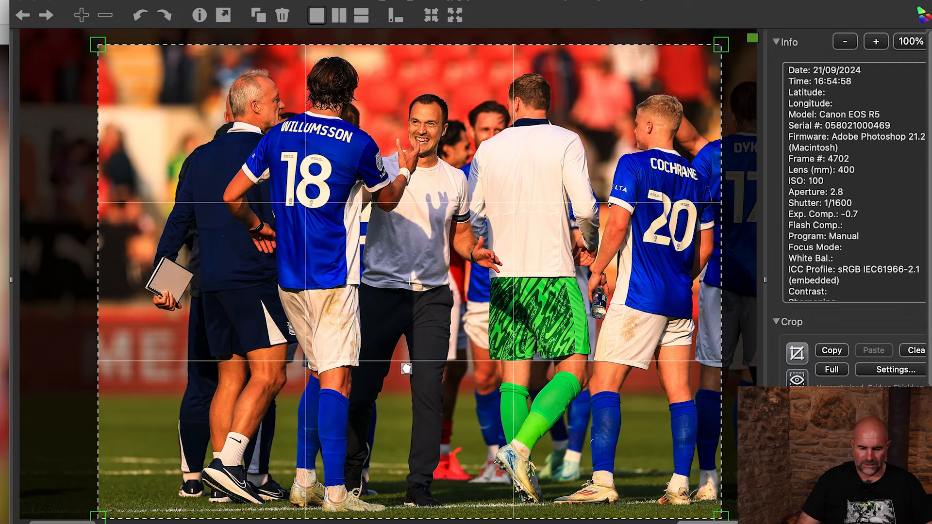
key("Left")
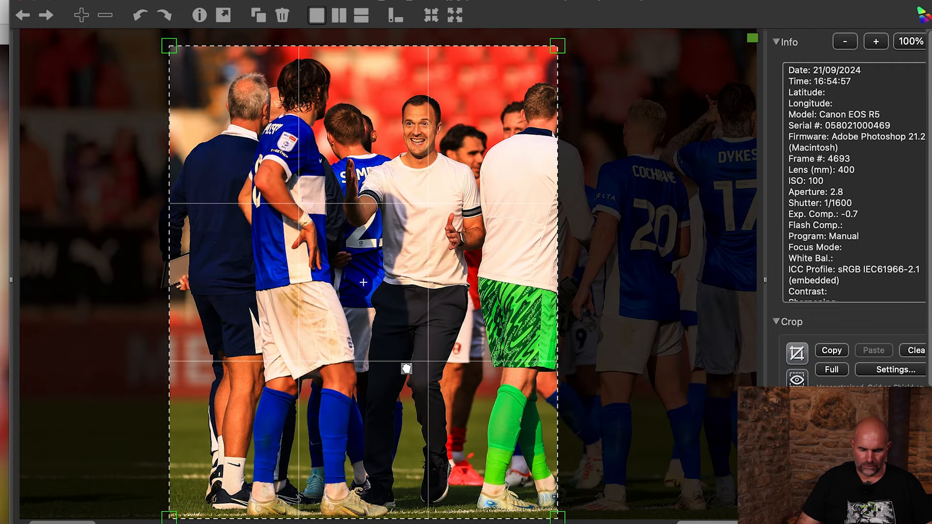
key("Right")
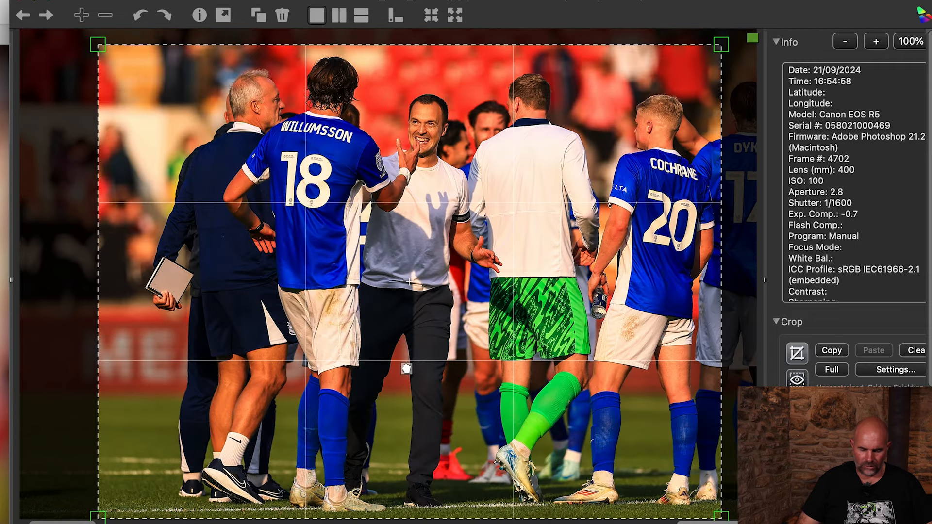
key("Right")
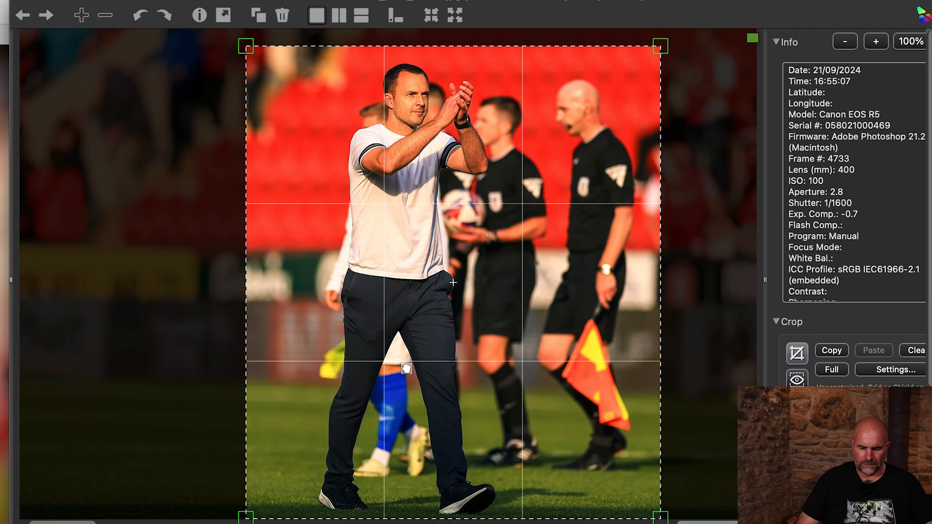
key("Right")
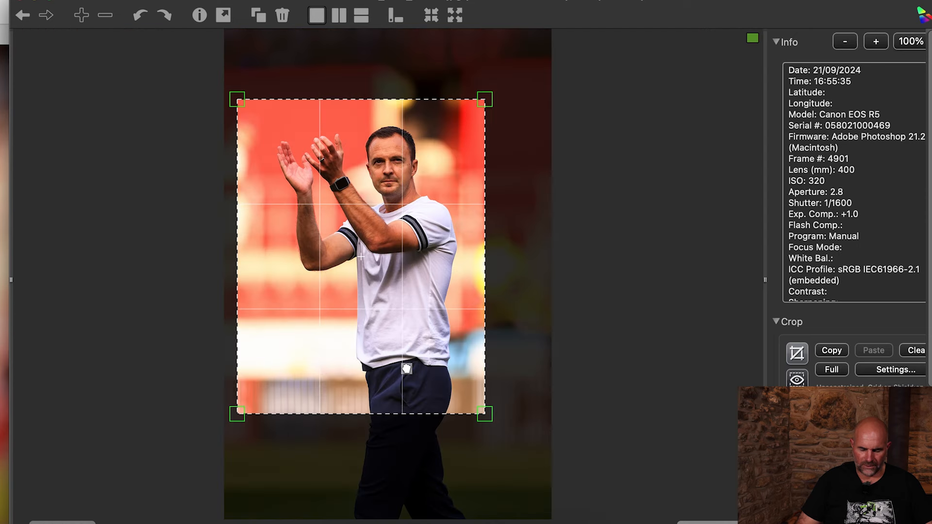
Step: Trim the right side of the crop on the applauding manager in frame 4733 and the left side in frame 4901
key("Left")
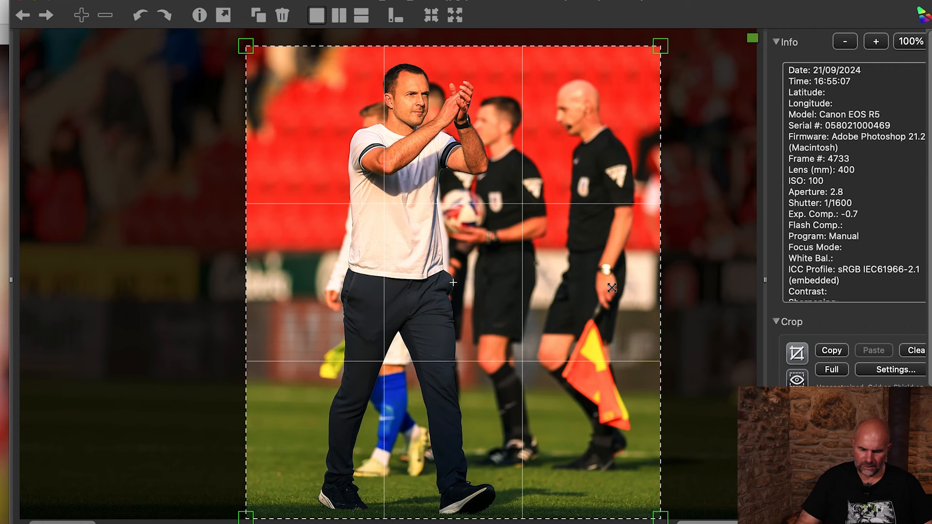
mouse_move(658, 48)
left_mouse_down()
mouse_move(564, 51)
mouse_move(651, 47)
left_mouse_up()
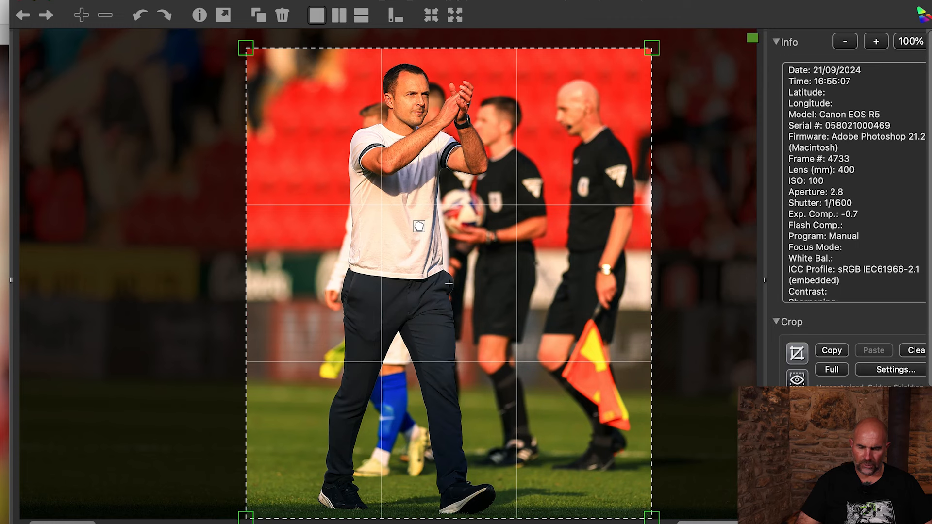
key("Right")
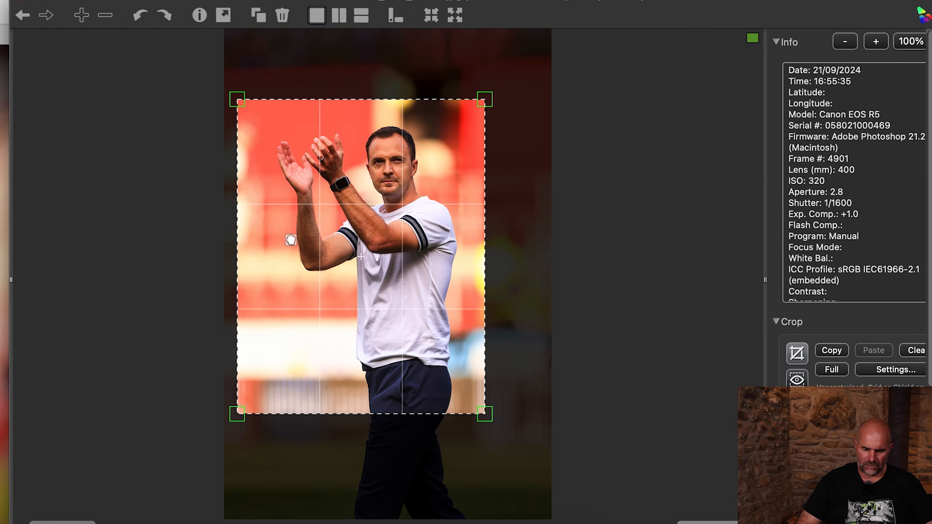
mouse_move(237, 98)
left_mouse_down()
mouse_move(269, 98)
mouse_move(234, 98)
mouse_move(247, 97)
left_mouse_up()
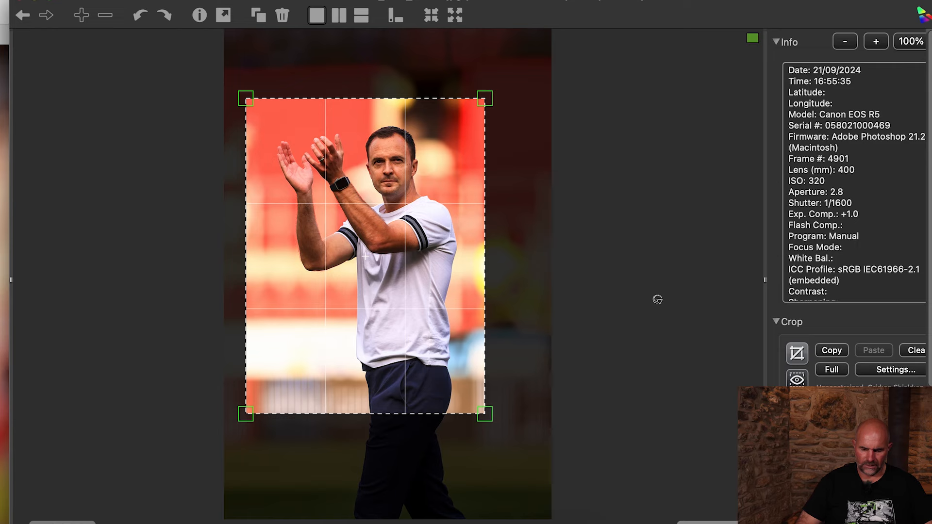
Step: Return to the thumbnails of the sent folder and open roth_birm_00178.JPG, the motion-blurred shot of player 24
left_click(20, 1)
left_click(219, 17)
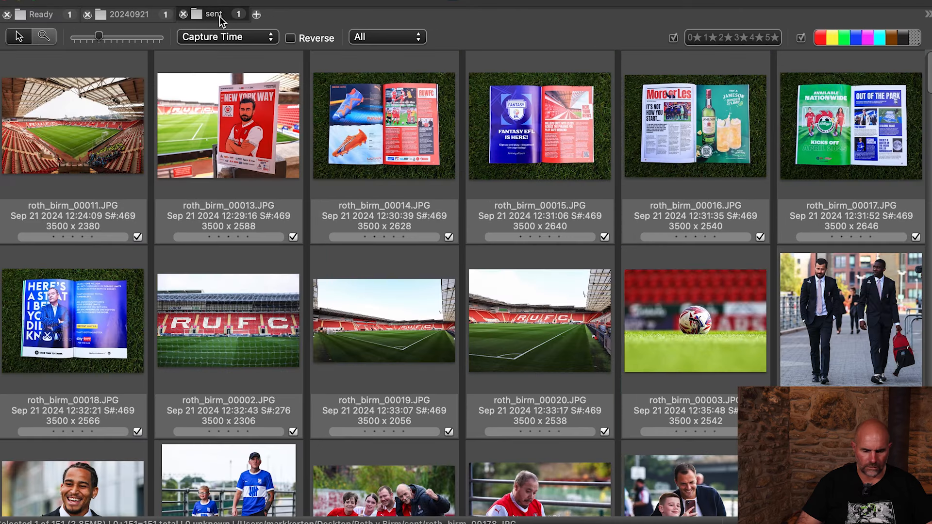
scroll(409, 386, "down", 10)
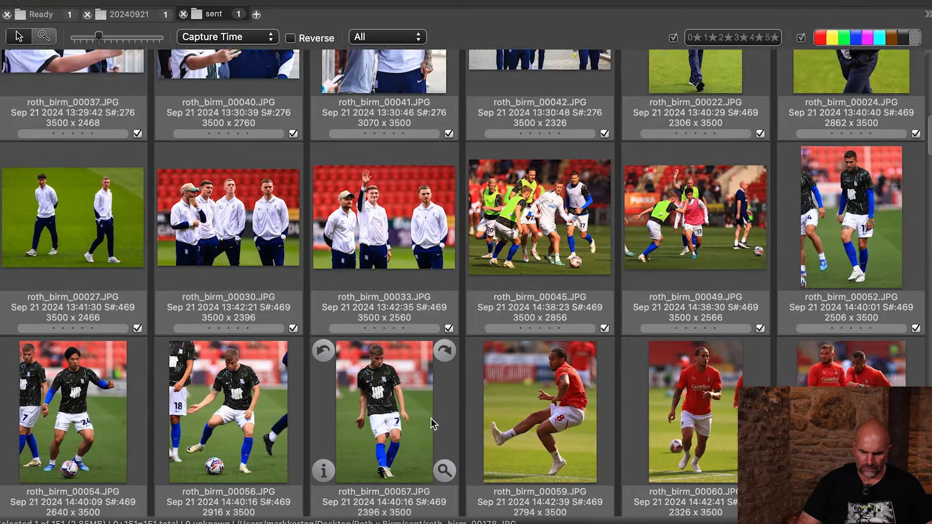
scroll(471, 397, "down", 8)
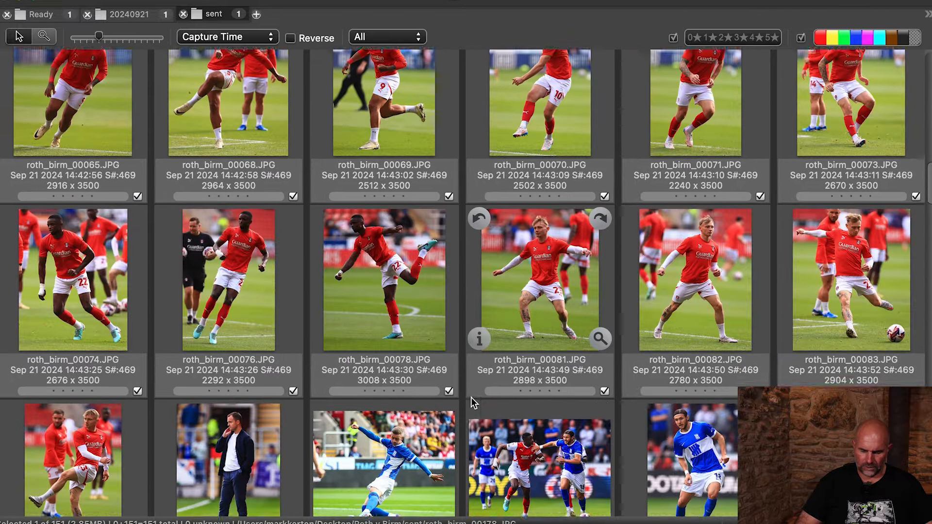
scroll(471, 397, "down", 12)
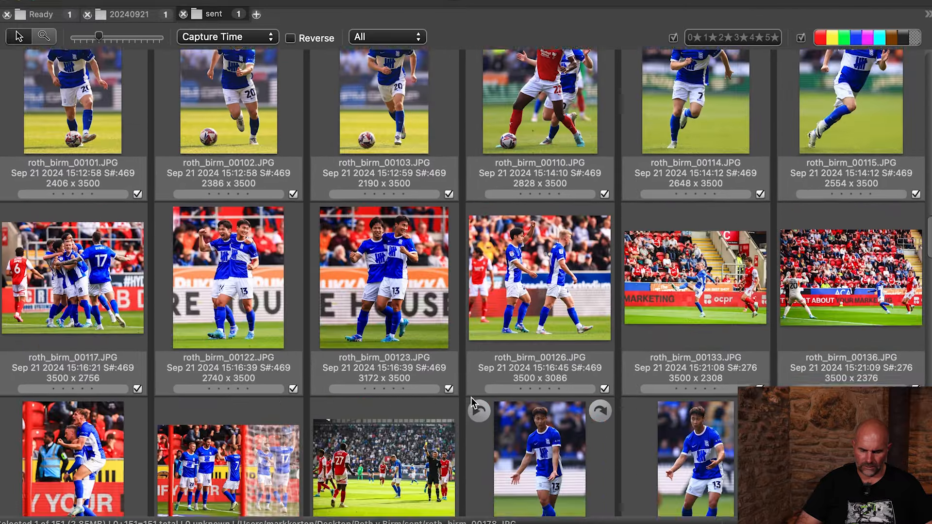
scroll(471, 397, "down", 5)
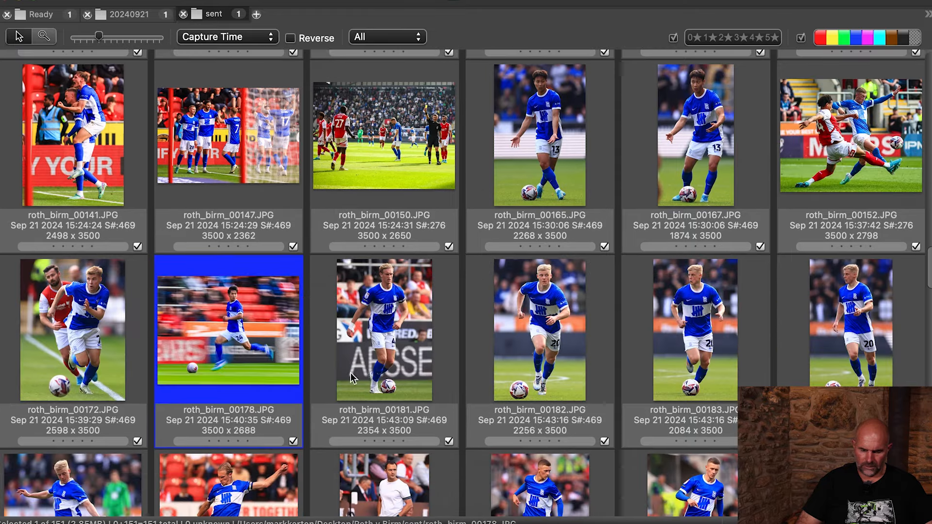
double_click(233, 342)
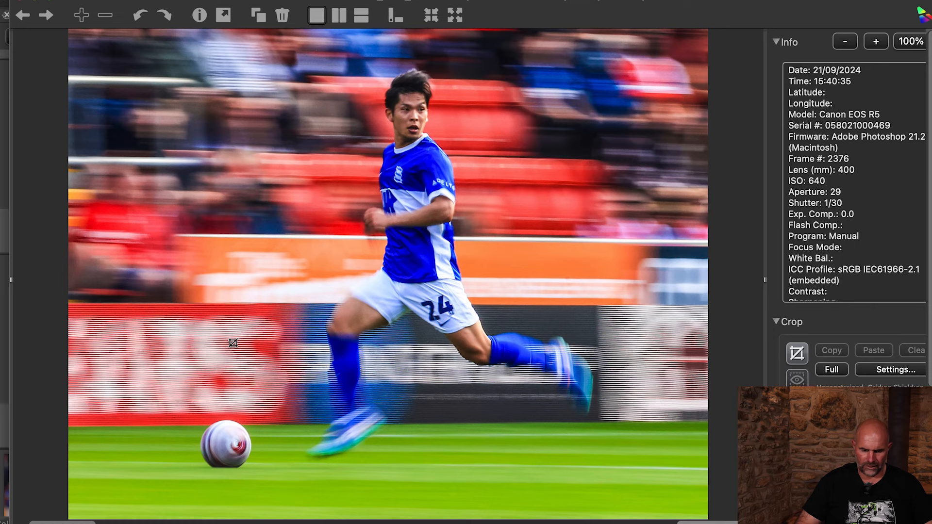
Step: Review the sent player photos from frame 2376 past player 20 in frame 2457 to player 28 in frame 2661
key("Right")
key("Right")
key("Right")
key("Right")
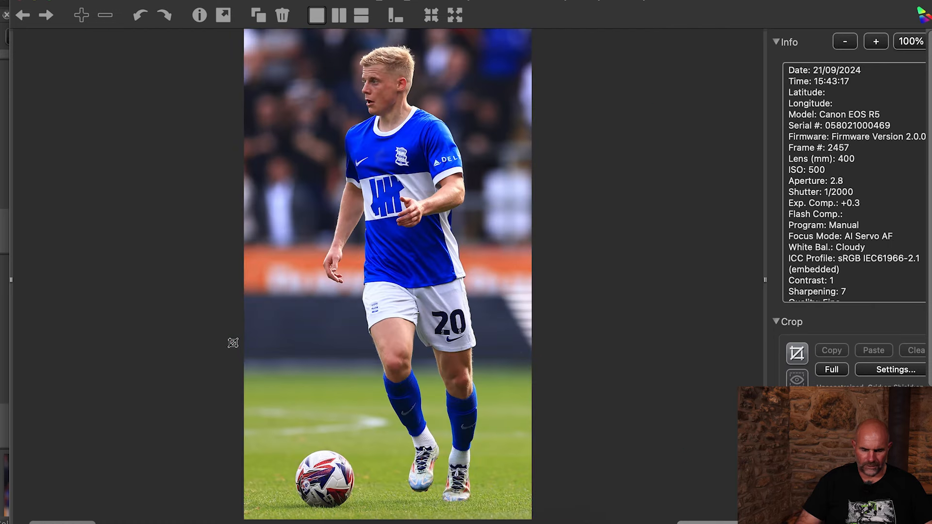
key("Right")
key("Right")
key("Right")
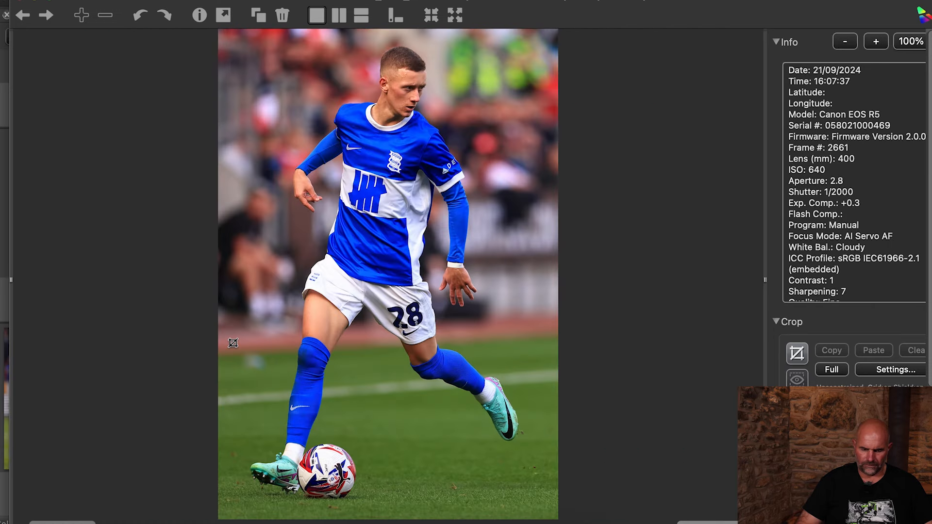
Step: Recheck player 28 in frame 2661 and review the shouting manager on the touchline in frames 2776 and 2814
key("Left")
key("Right")
key("Right")
key("Right")
key("Right")
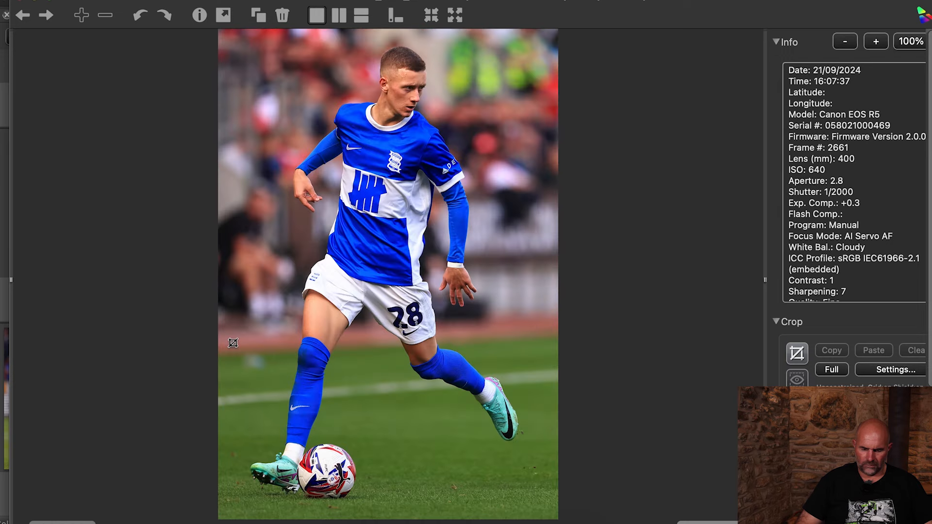
key("Right")
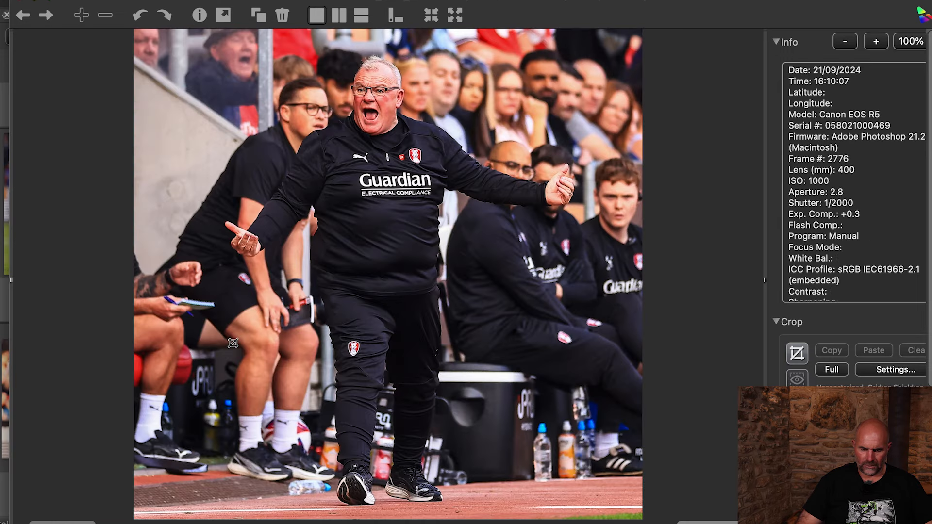
key("Right")
key("Right")
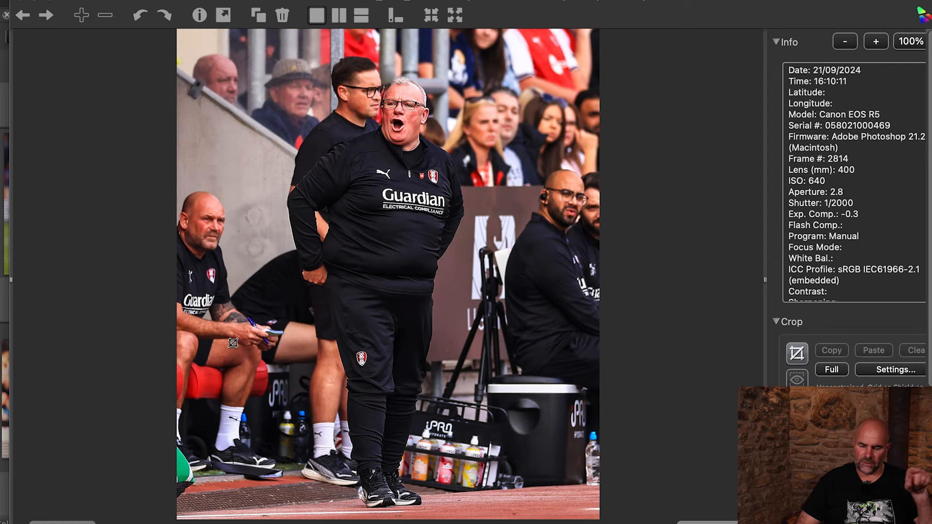
Step: Review the sent photos of player 28's duel in frame 2761 and the fan with a raised fist in frame 3044
key("Right")
key("Right")
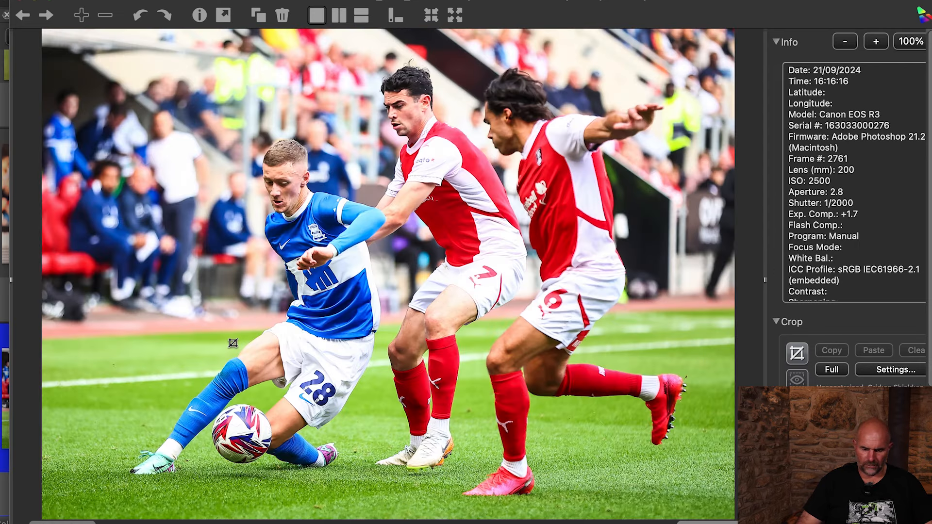
key("Right")
key("Right")
key("Right")
key("Left")
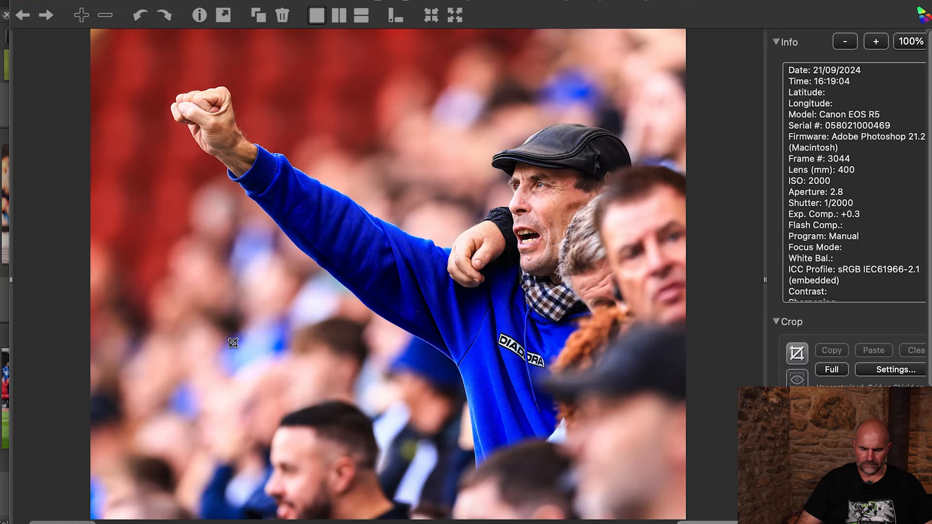
Step: Review the sliding tackle in frame 2901 and continue through the sent photos to the player running with the ball in frame 3422
key("Right")
key("Right")
key("Right")
key("Left")
key("Right")
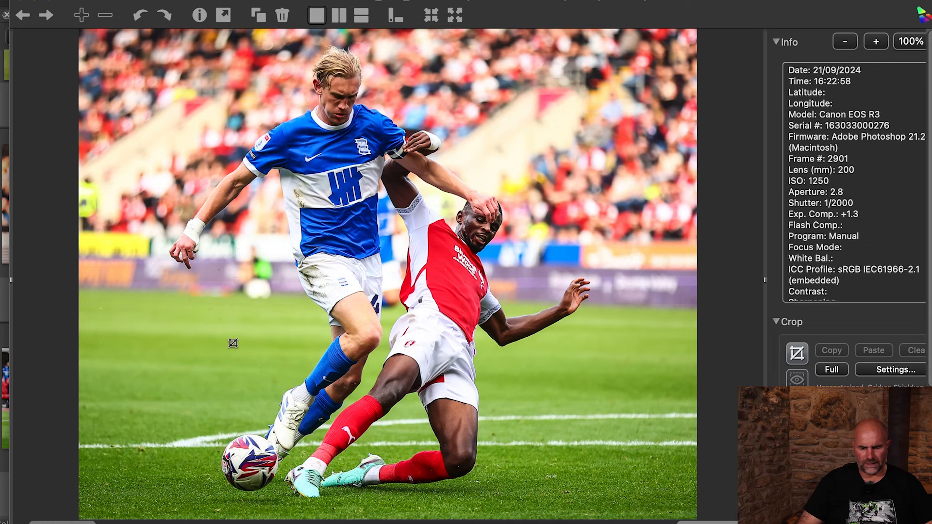
key("Right")
key("Right")
key("Right")
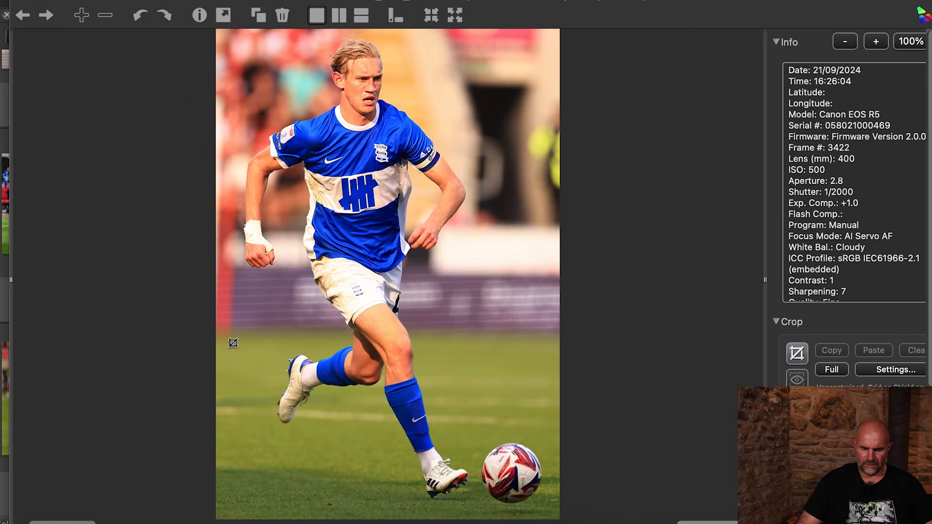
Step: Review the sent photos of player 7 in frame 3482 and player 11 standing with a hand on the hip in frame 3489
key("Right")
key("Right")
key("Right")
key("Right")
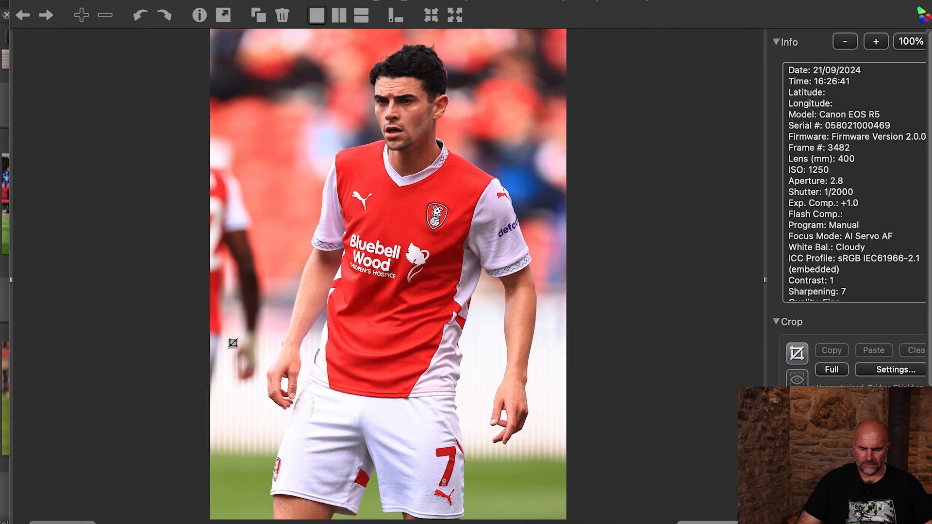
key("Left")
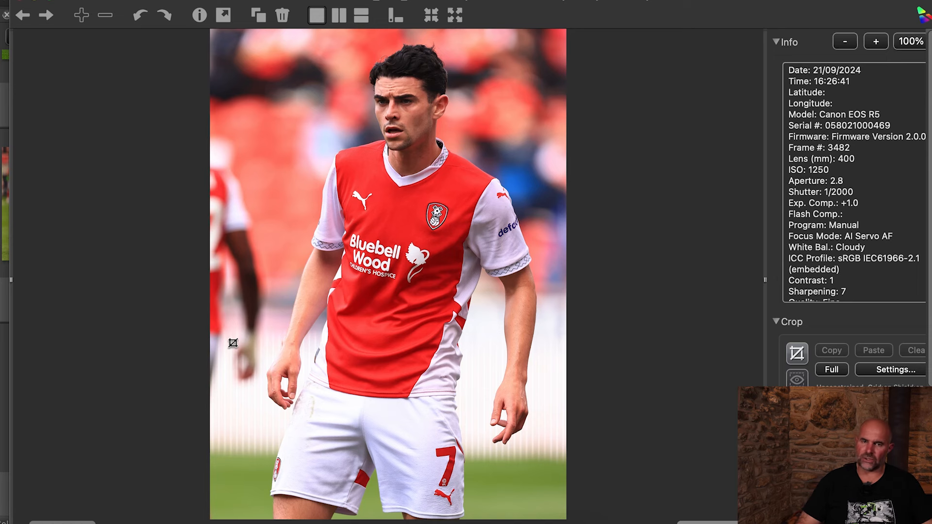
key("Right")
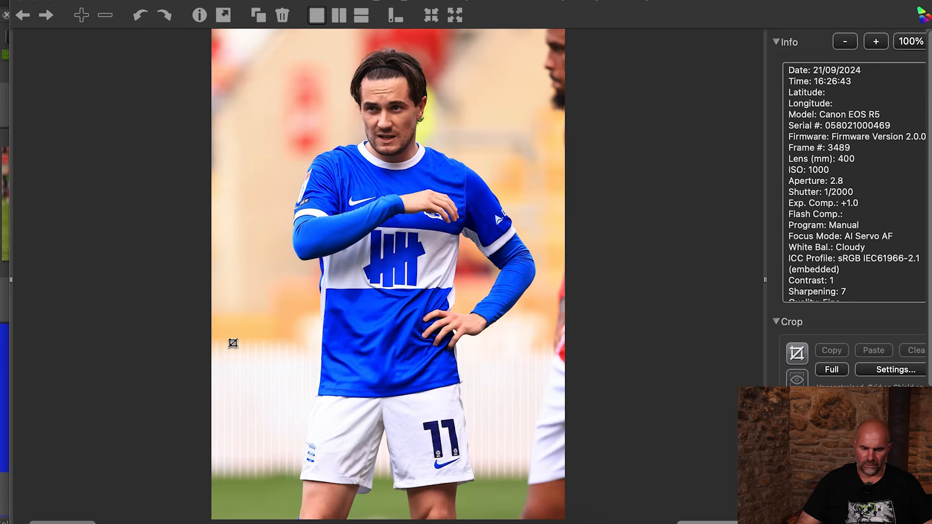
Step: Review the sent photos of the blue-shirted player on the ball in frame 3563 and player 11 running in frame 3649
key("Right")
key("Right")
key("Right")
key("Right")
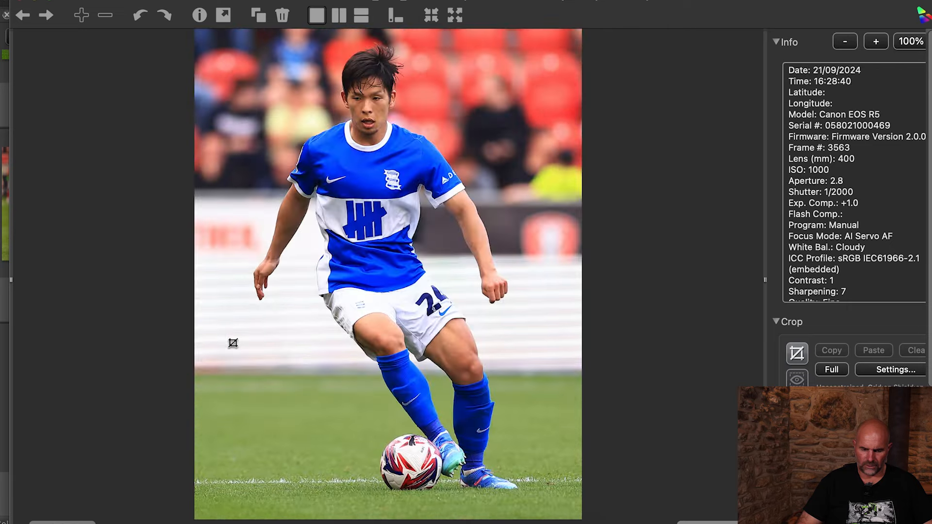
key("Right")
key("Right")
key("Right")
key("Right")
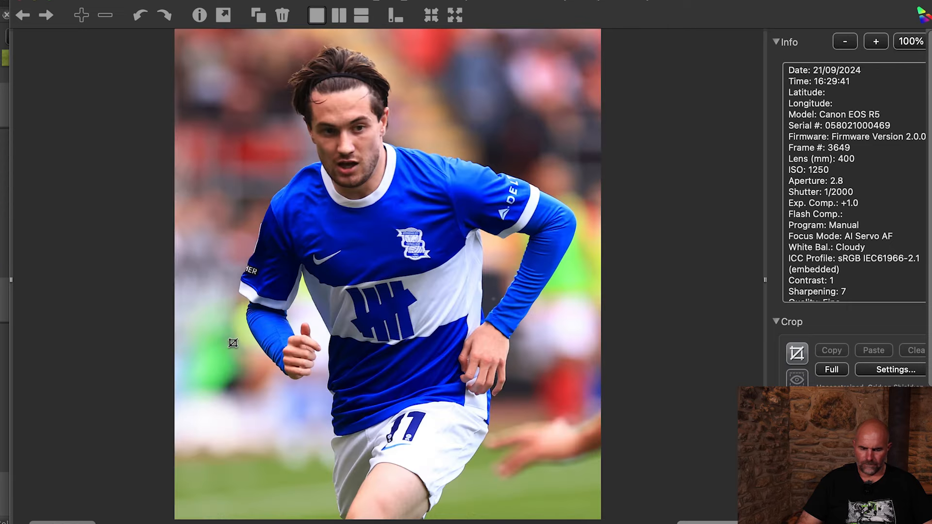
Step: Review the sent photos of player 18 on the ball in frame 3768 and the match ball close-up in frame 3864
key("Right")
key("Right")
key("Right")
key("Right")
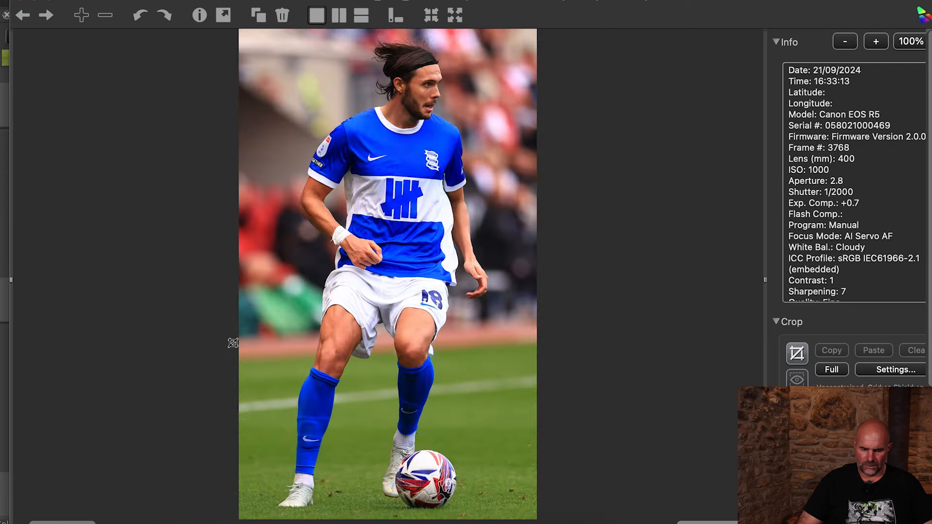
key("Right")
key("Right")
key("Right")
key("Right")
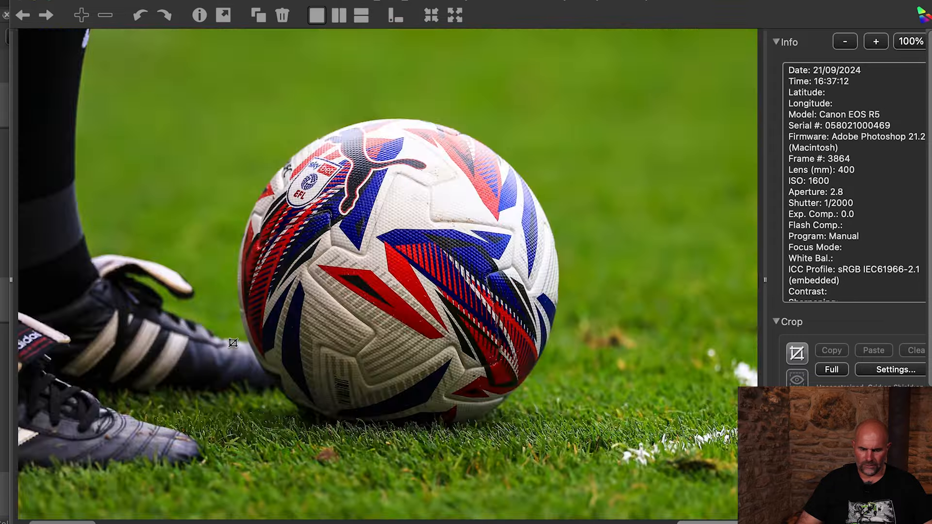
Step: Review the four red-shirted players lined up in frame 3991 and the referee in frame 4000
key("Right")
key("Right")
key("Right")
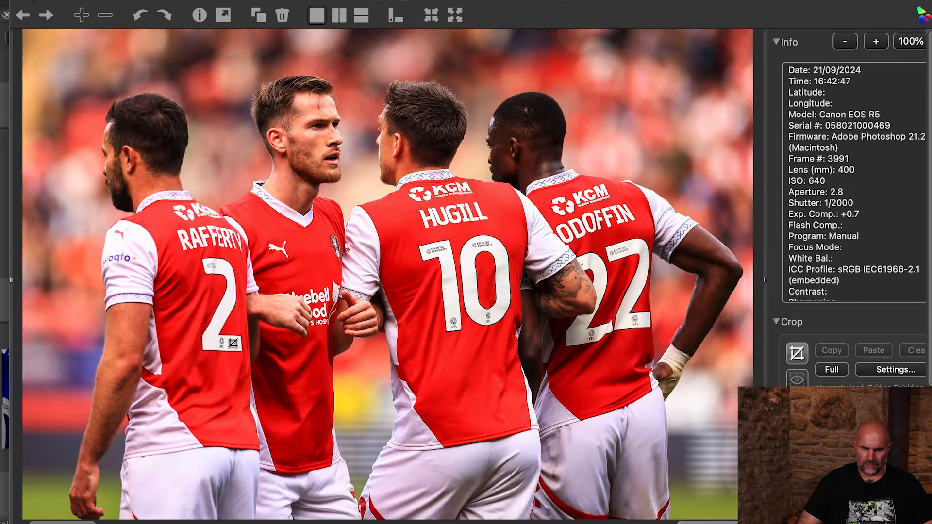
key("Right")
key("Left")
key("Right")
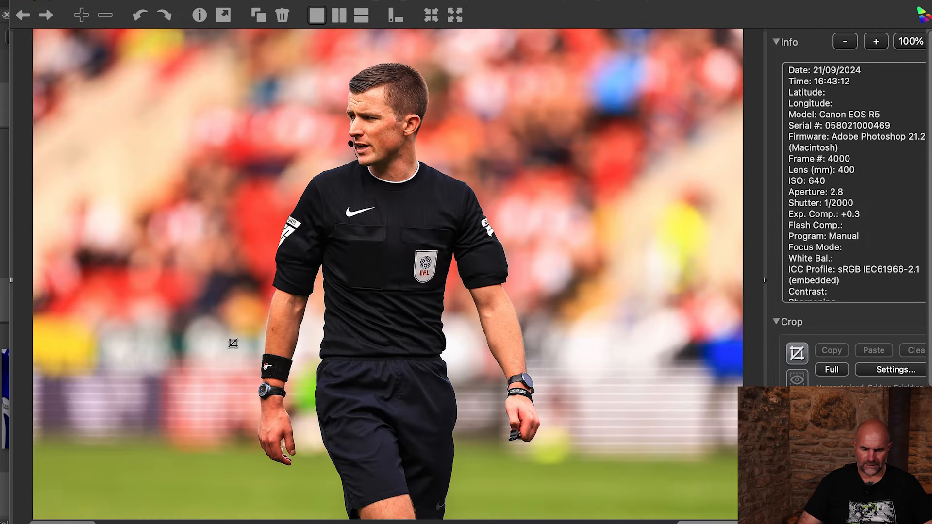
Step: Review the video camera monitor shot in frame 3424 and the manager clapping on the touchline in frame 4070
key("Right")
key("Right")
key("Right")
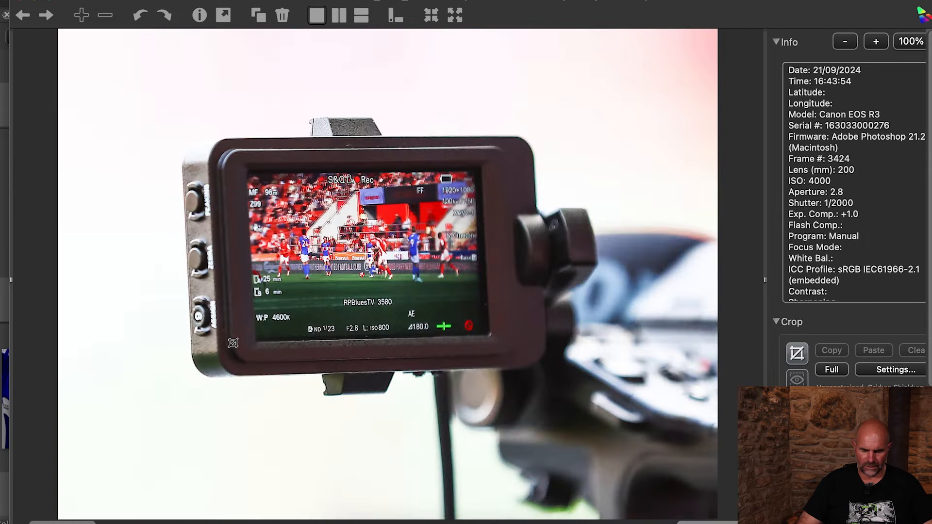
key("Right")
key("Right")
key("Right")
key("Right")
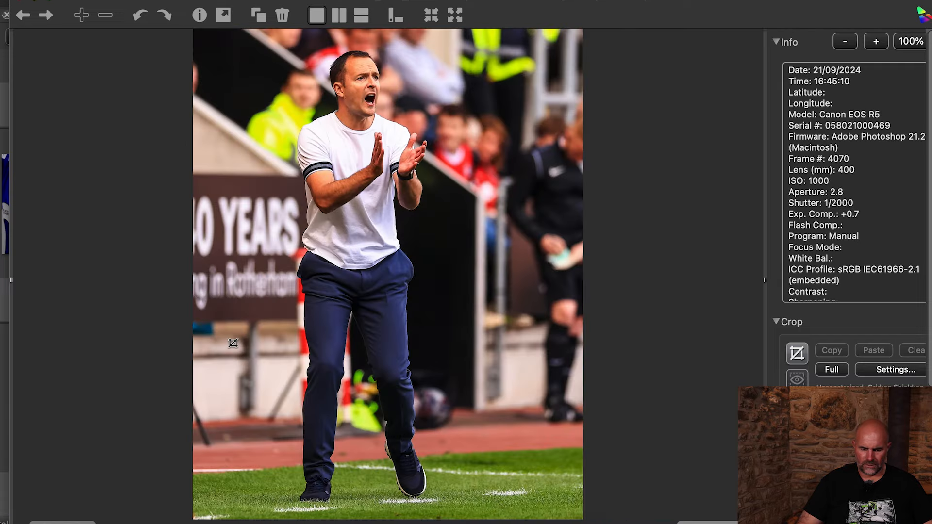
Step: Review the celebration photos from the manager's raised fists in frame 3673 past player 9 in frame 3704 to the fans in frame 3817
key("Right")
key("Left")
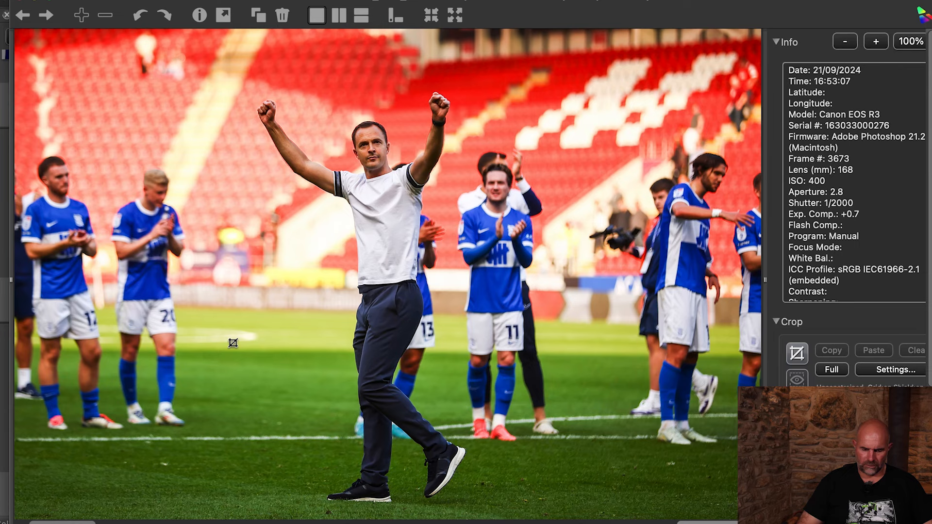
key("Right")
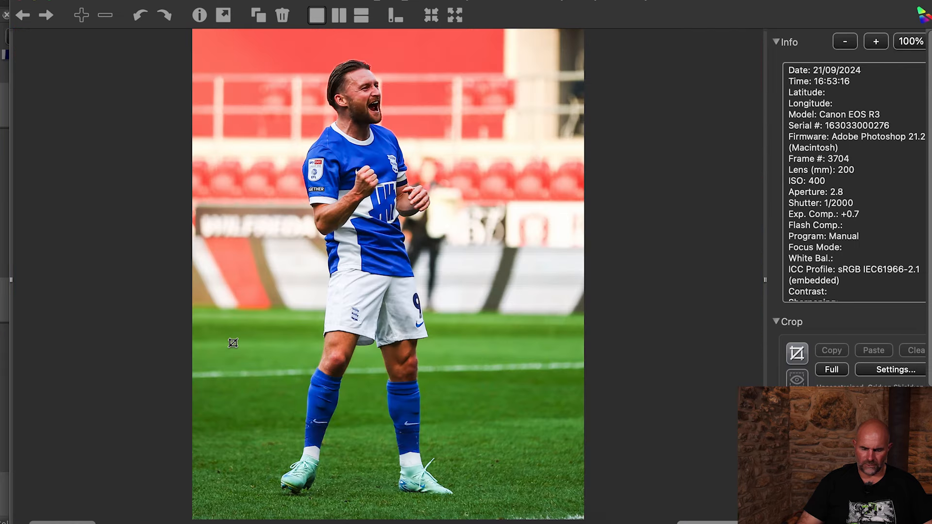
key("Right")
key("Right")
key("Right")
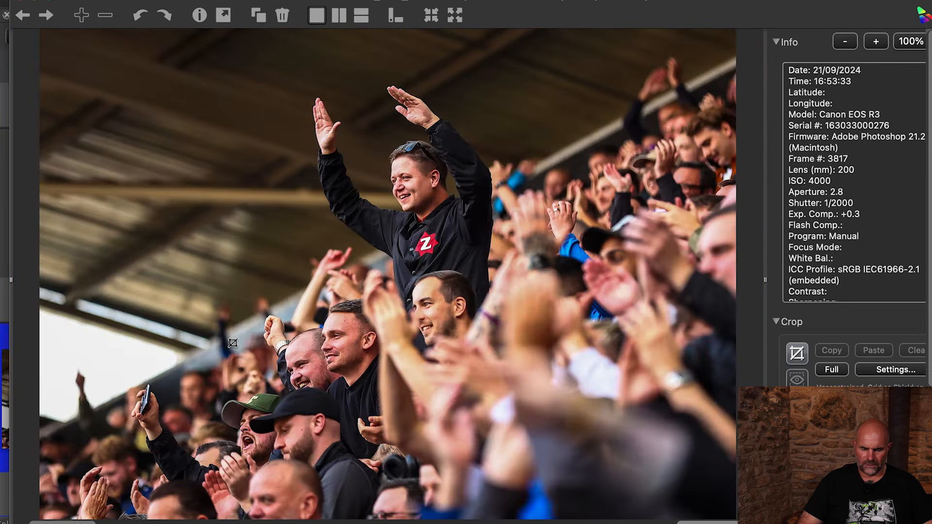
Step: Review the manager clenching both fists in frame 4516 and greeting players 19 and 28 in frame 4547
key("Right")
key("Right")
key("Left")
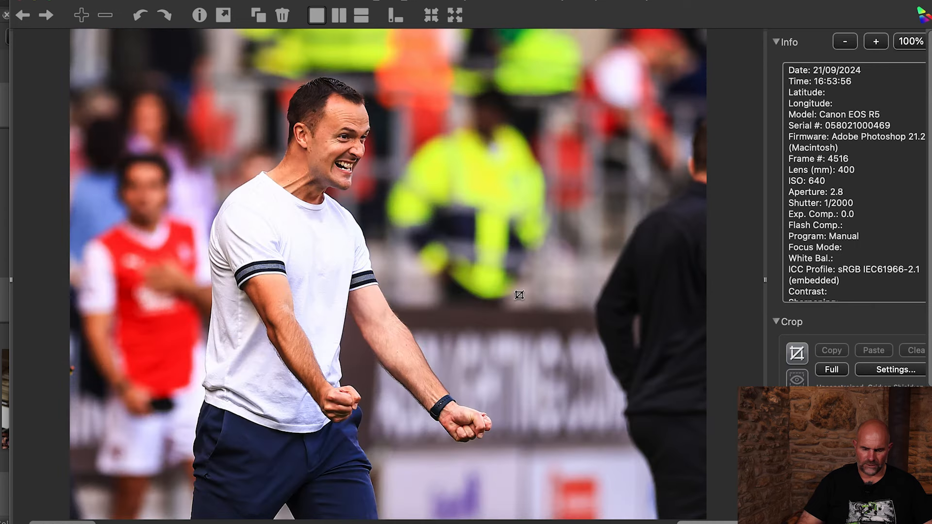
key("Right")
key("Right")
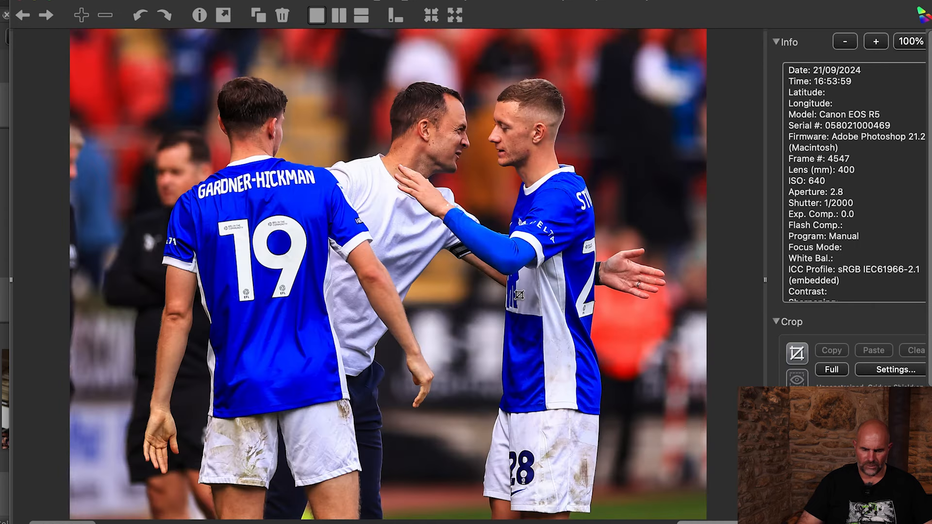
Step: Continue through the sent photos to the shouting fan with a raised fist in frame 3999
key("Right")
key("Right")
key("Right")
key("Left")
key("Right")
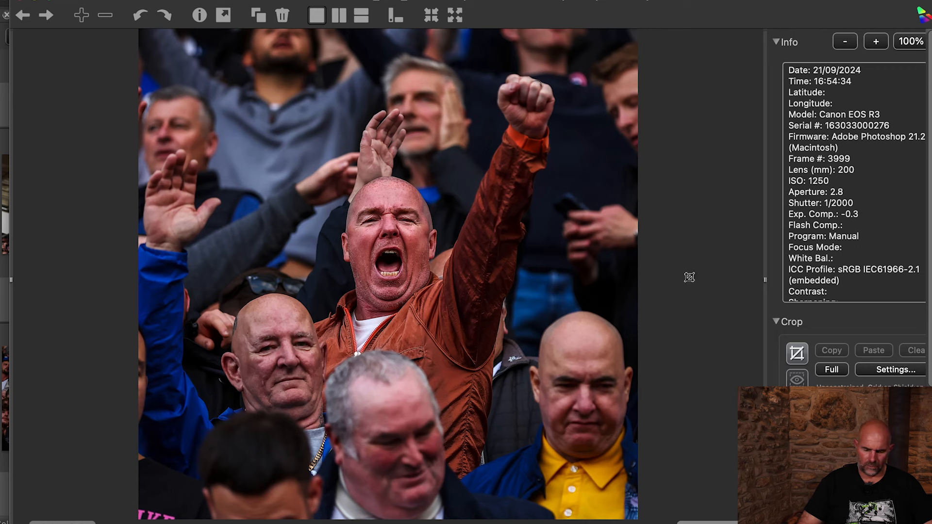
Step: Review the singing away fans in frame 4091 and finish the sent photos at the applauding manager in frame 4901
key("Right")
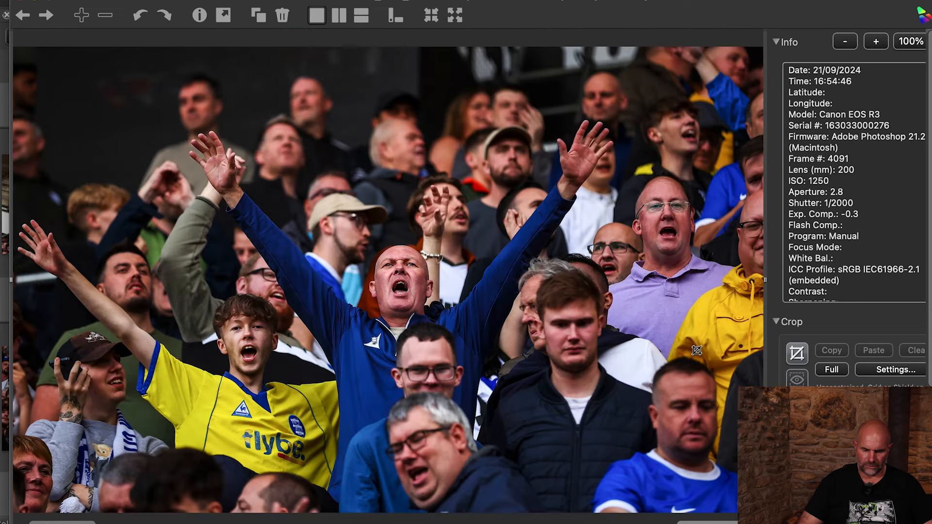
key("Right")
key("Right")
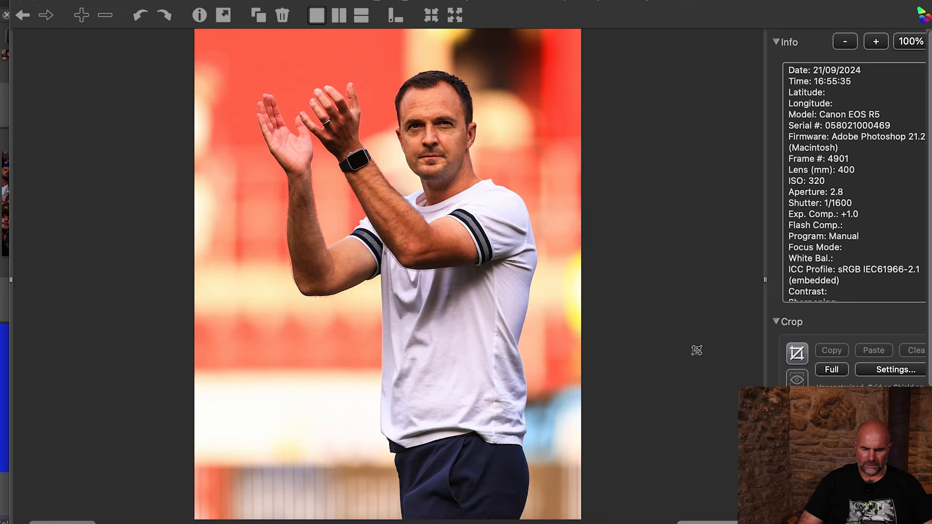